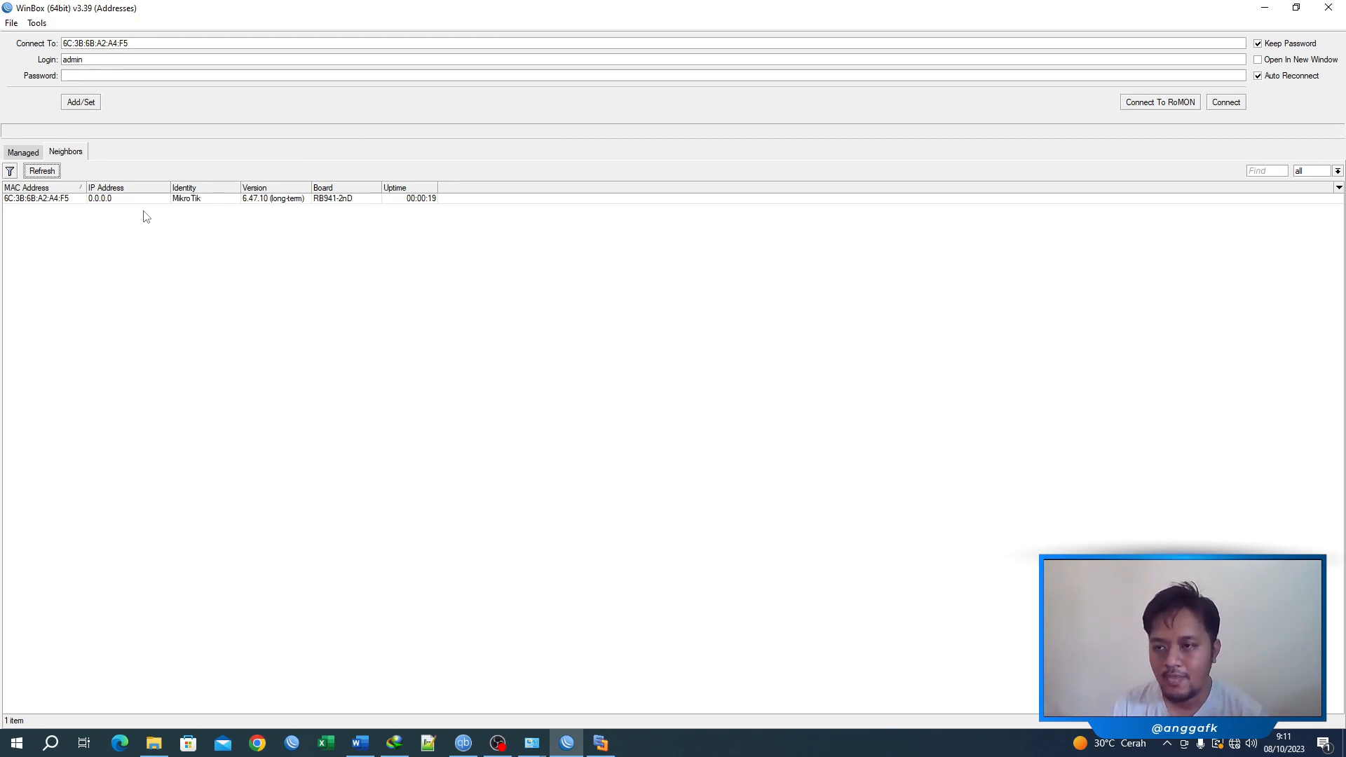
Step: Connect to the discovered RB941-2nD router by its MAC address, using the admin login and a blank password
{"action": "left_click", "coordinate": [32, 199]}
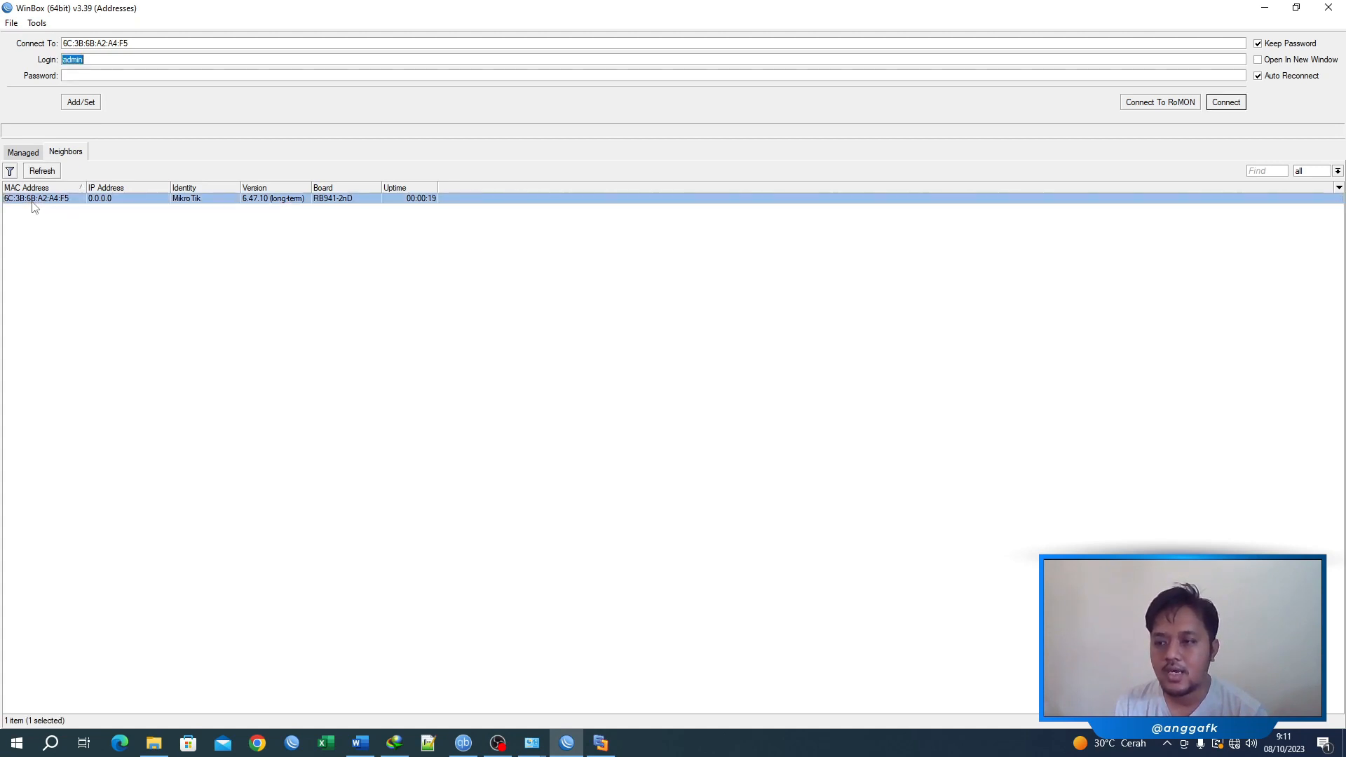
{"action": "left_click", "coordinate": [110, 61]}
{"action": "double_click", "coordinate": [68, 61]}
{"action": "left_click", "coordinate": [102, 60]}
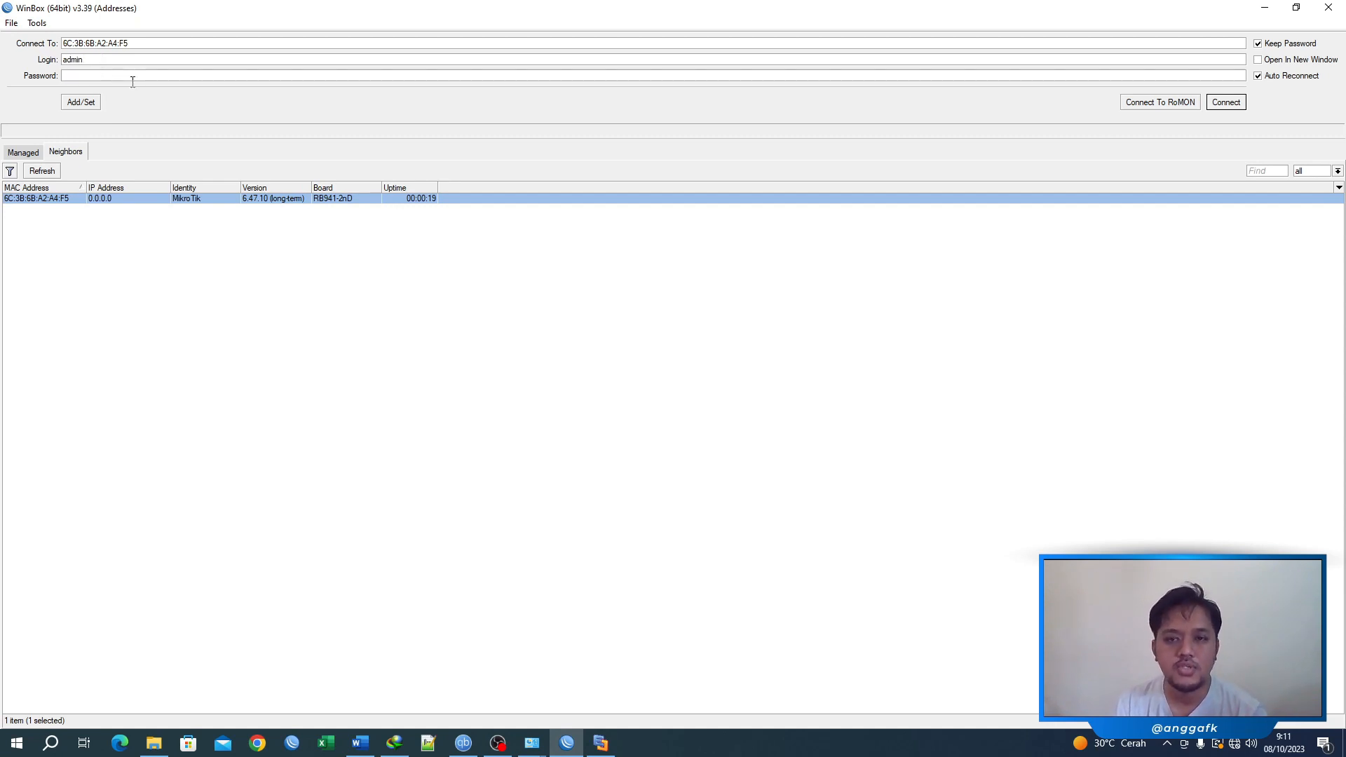
{"action": "left_click", "coordinate": [1235, 103]}
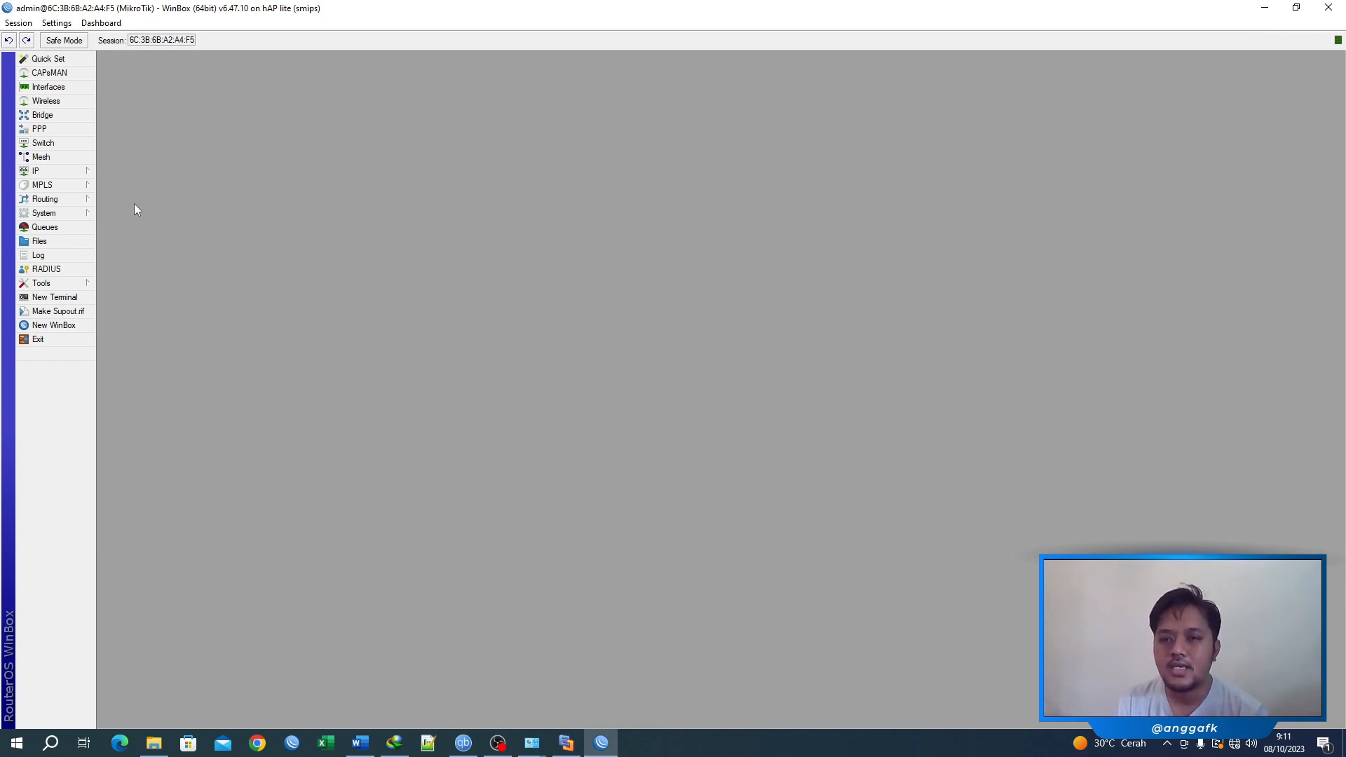
Step: Reset the router's configuration with the No Default Configuration option enabled and confirm the reboot
{"action": "left_click", "coordinate": [92, 218]}
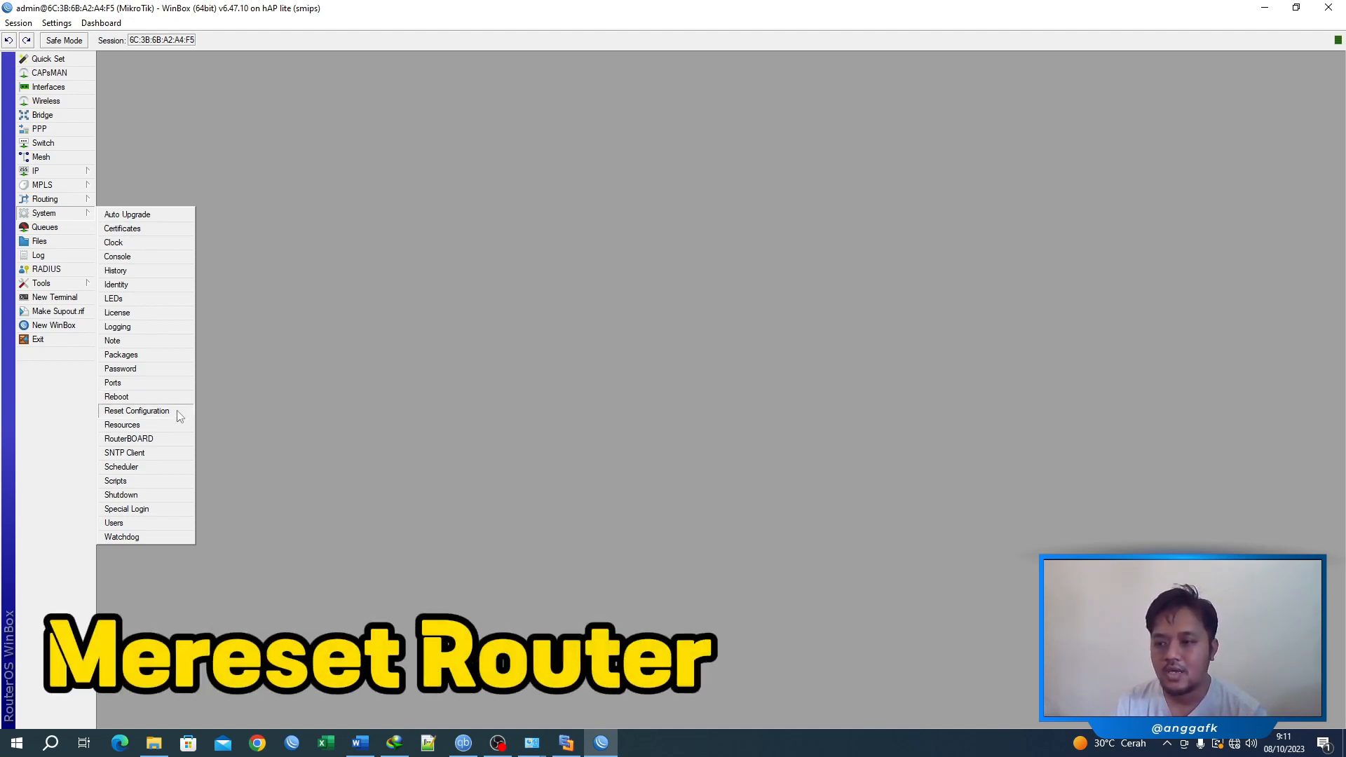
{"action": "left_click", "coordinate": [154, 124]}
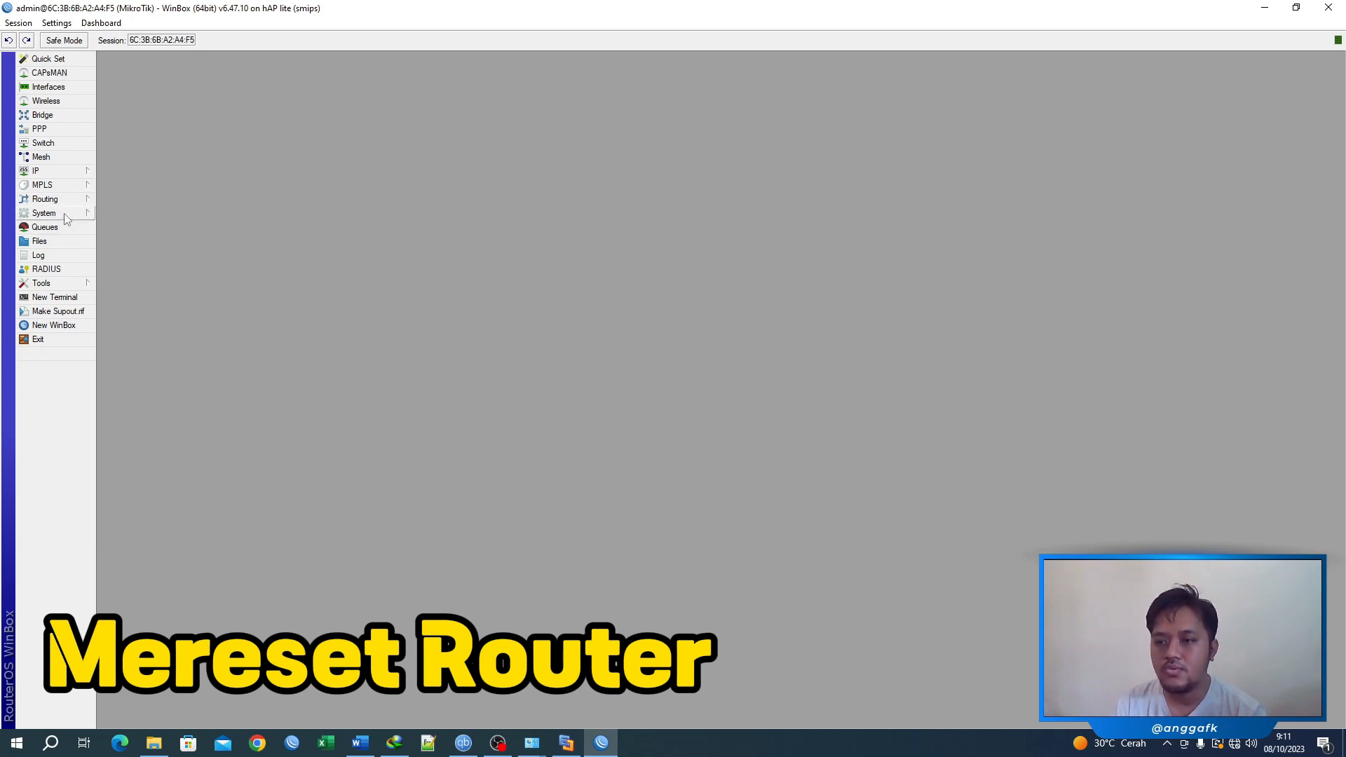
{"action": "mouse_move", "coordinate": [65, 214]}
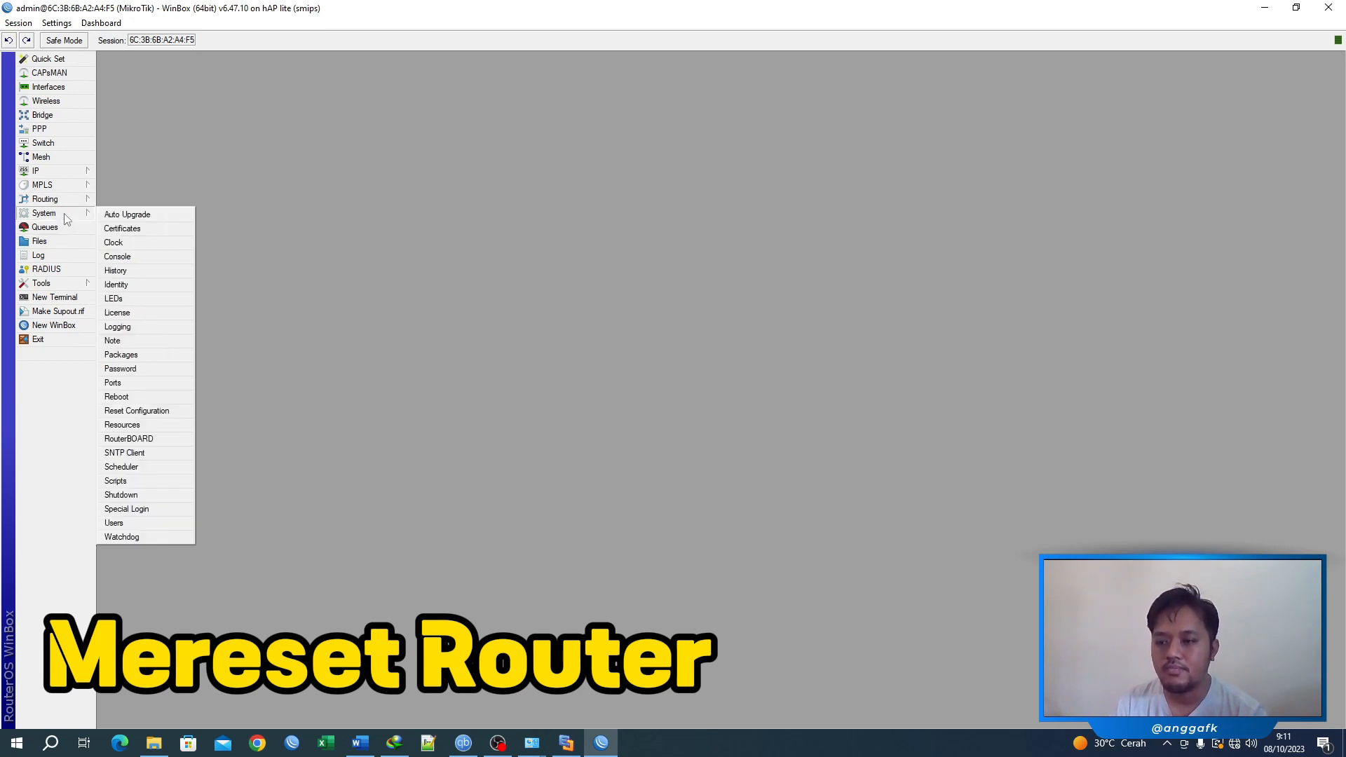
{"action": "left_click", "coordinate": [161, 414]}
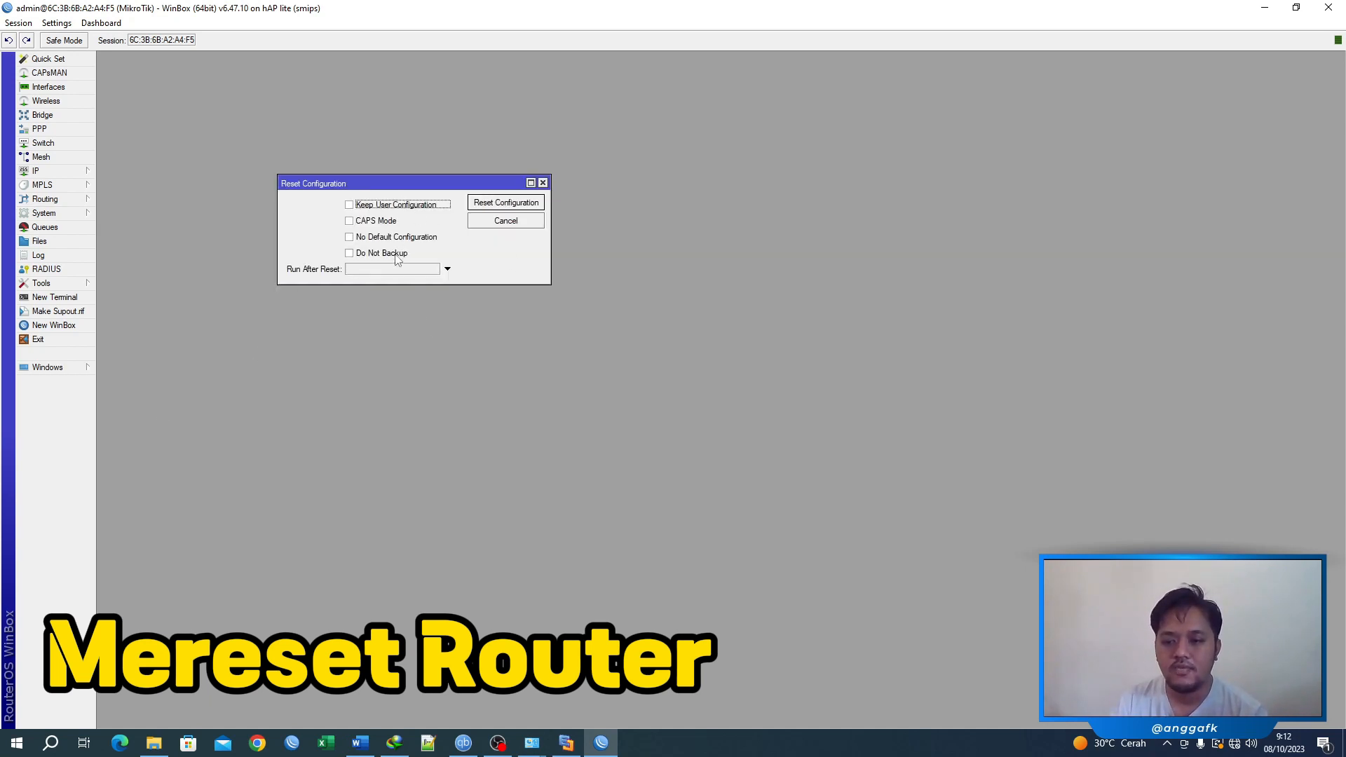
{"action": "left_click", "coordinate": [349, 238]}
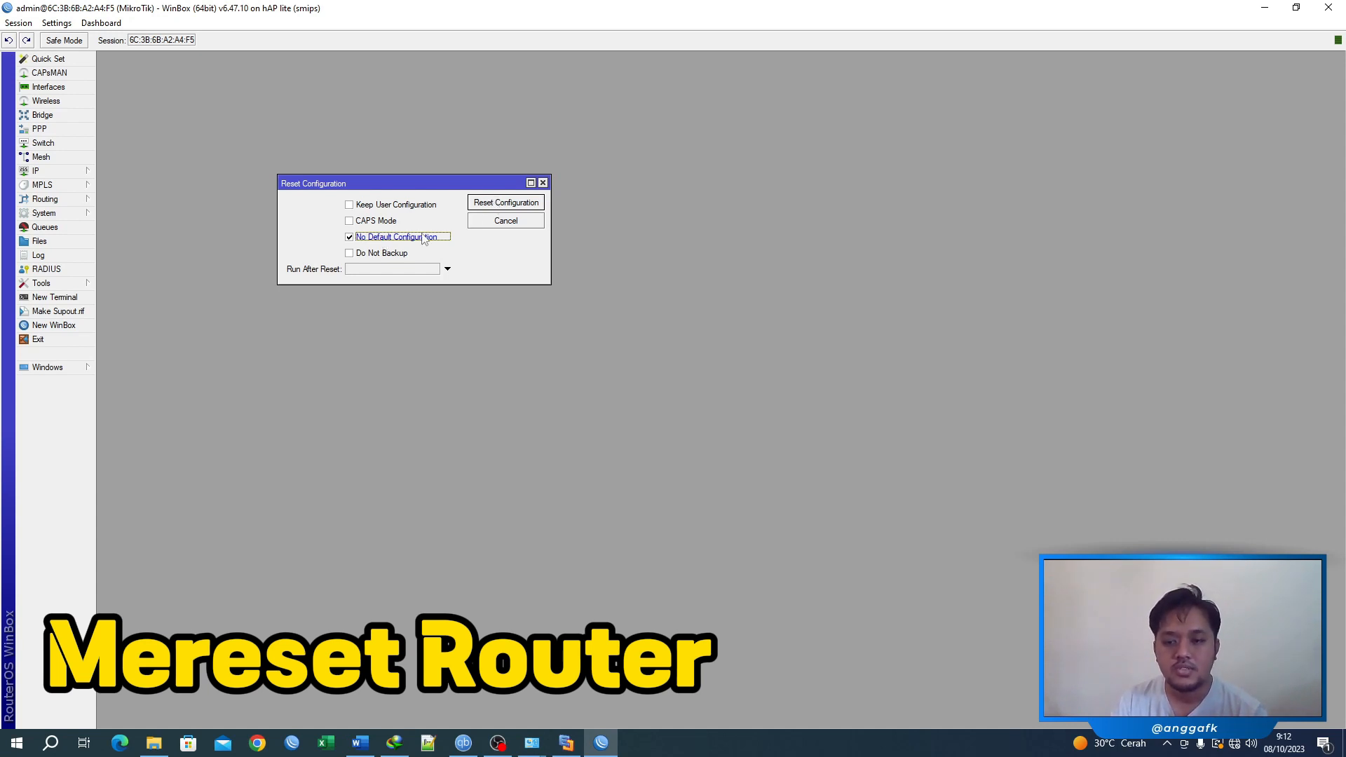
{"action": "left_click", "coordinate": [516, 204]}
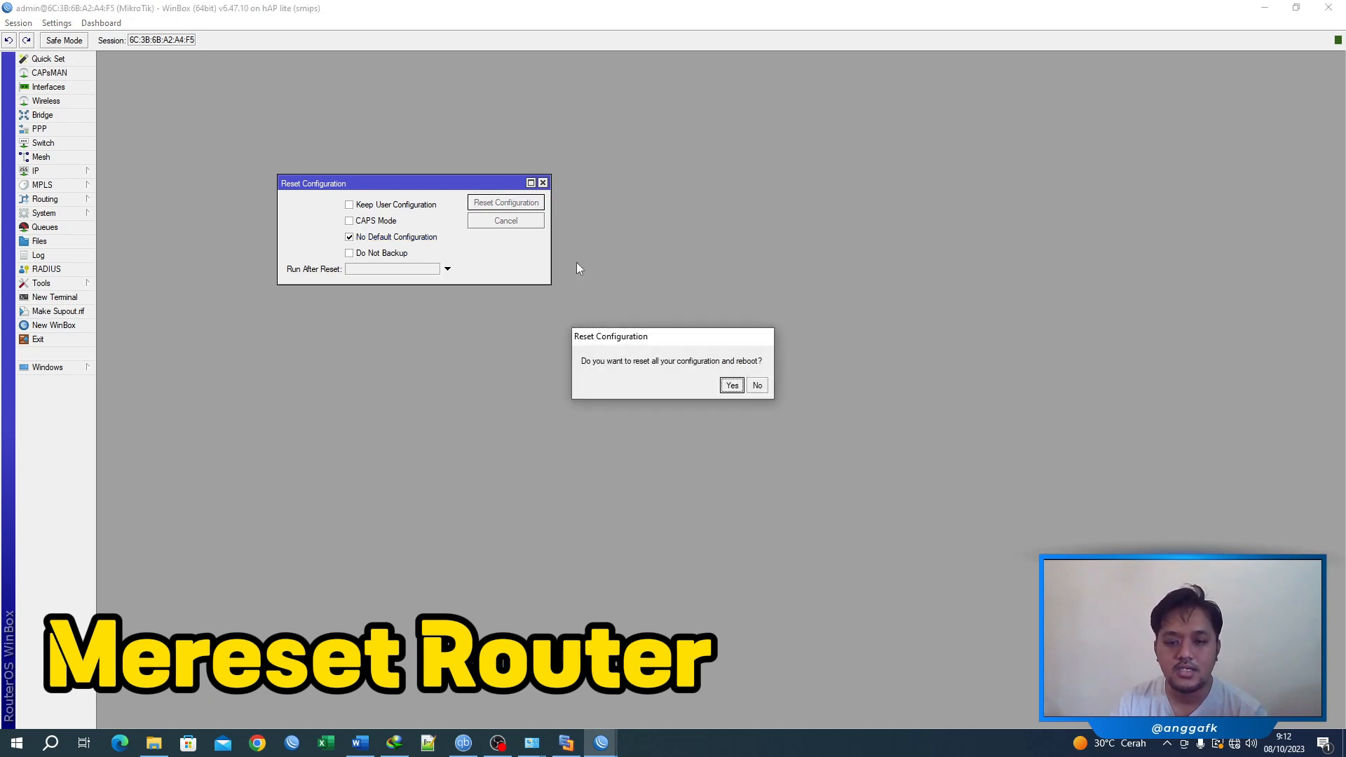
{"action": "left_click", "coordinate": [734, 386]}
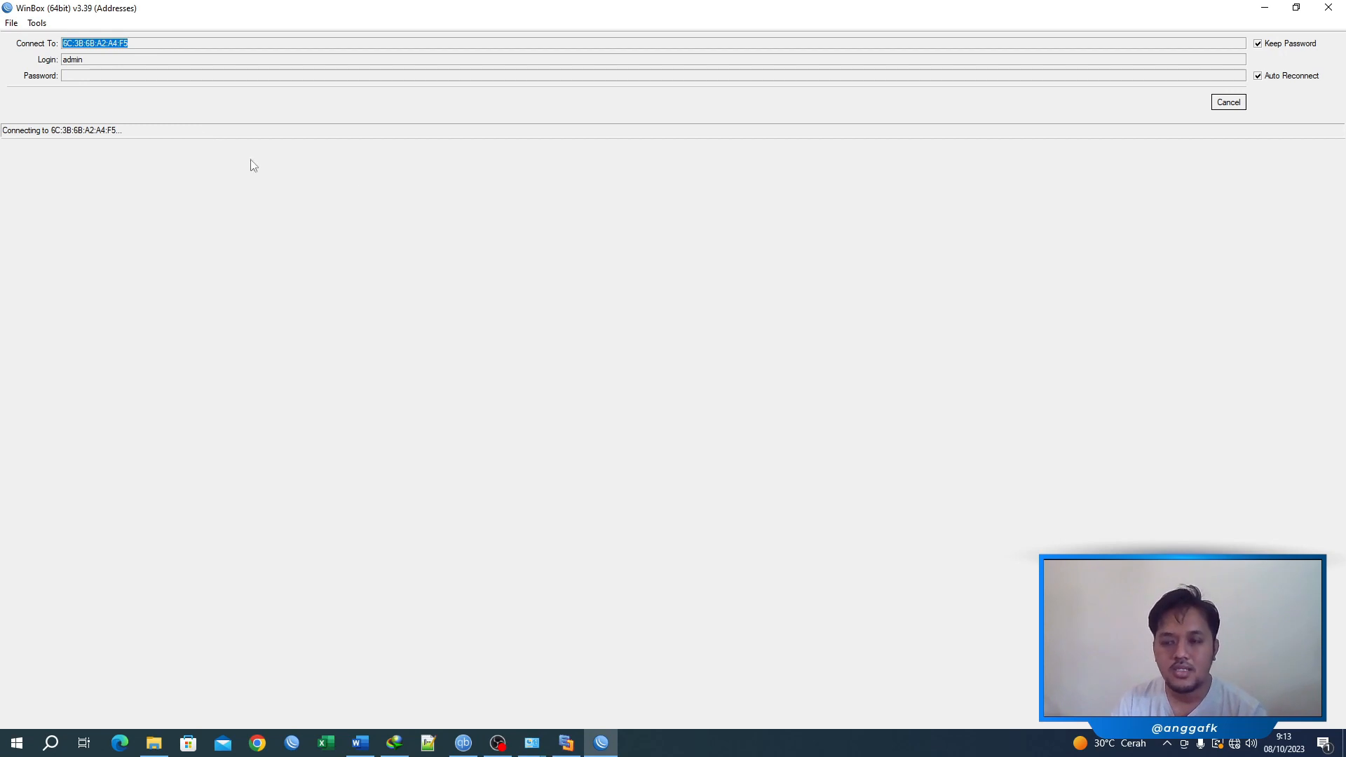
Step: Cancel the automatic reconnection, refresh the neighbor list, and reconnect to the RB941-2nD router by its MAC address as admin
{"action": "left_click", "coordinate": [1229, 103]}
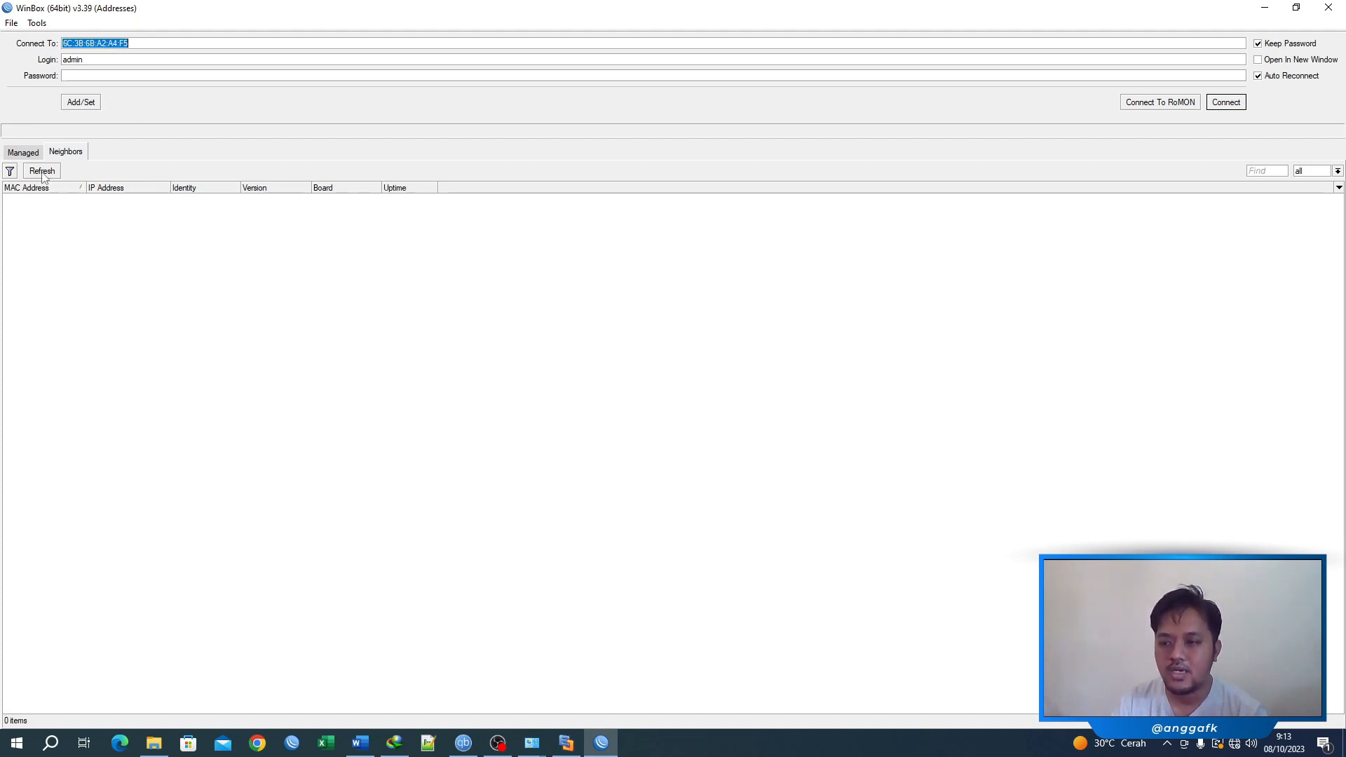
{"action": "left_click", "coordinate": [43, 175]}
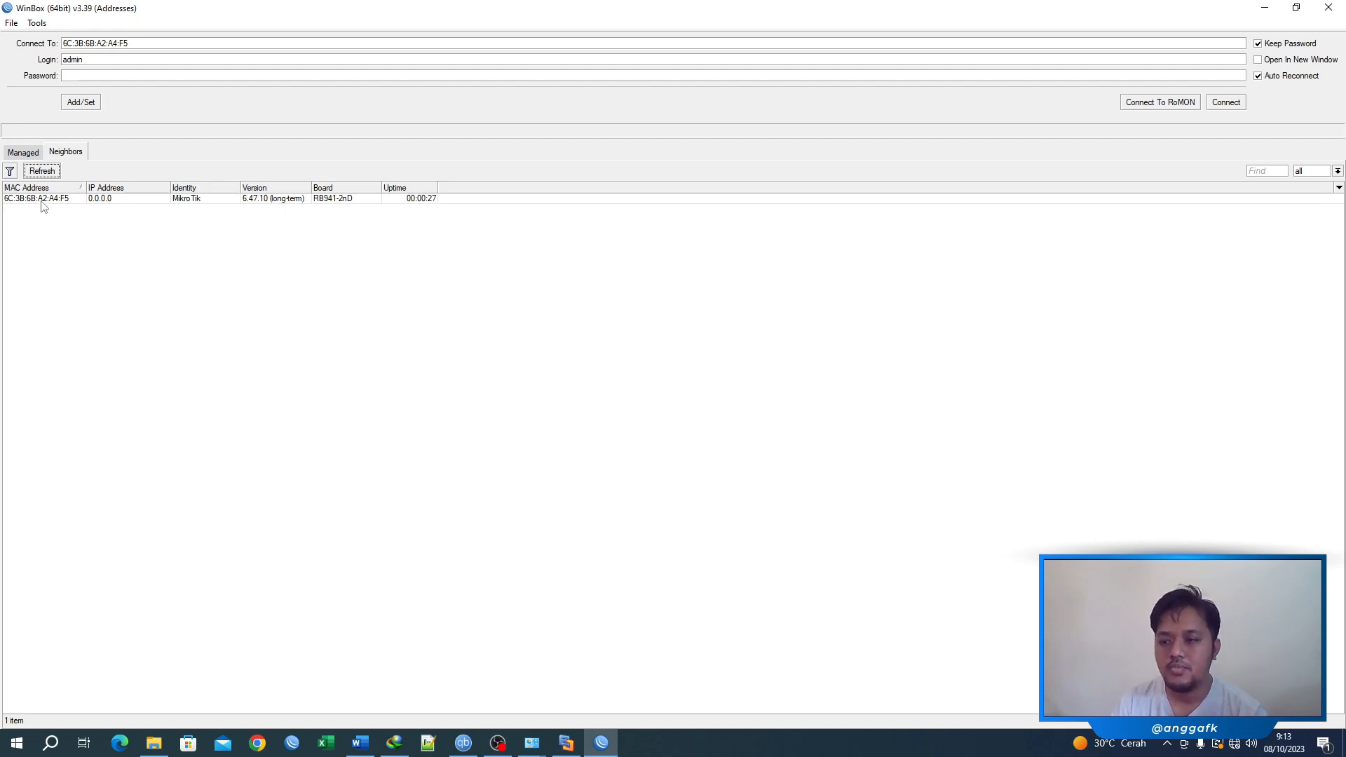
{"action": "left_click", "coordinate": [43, 201]}
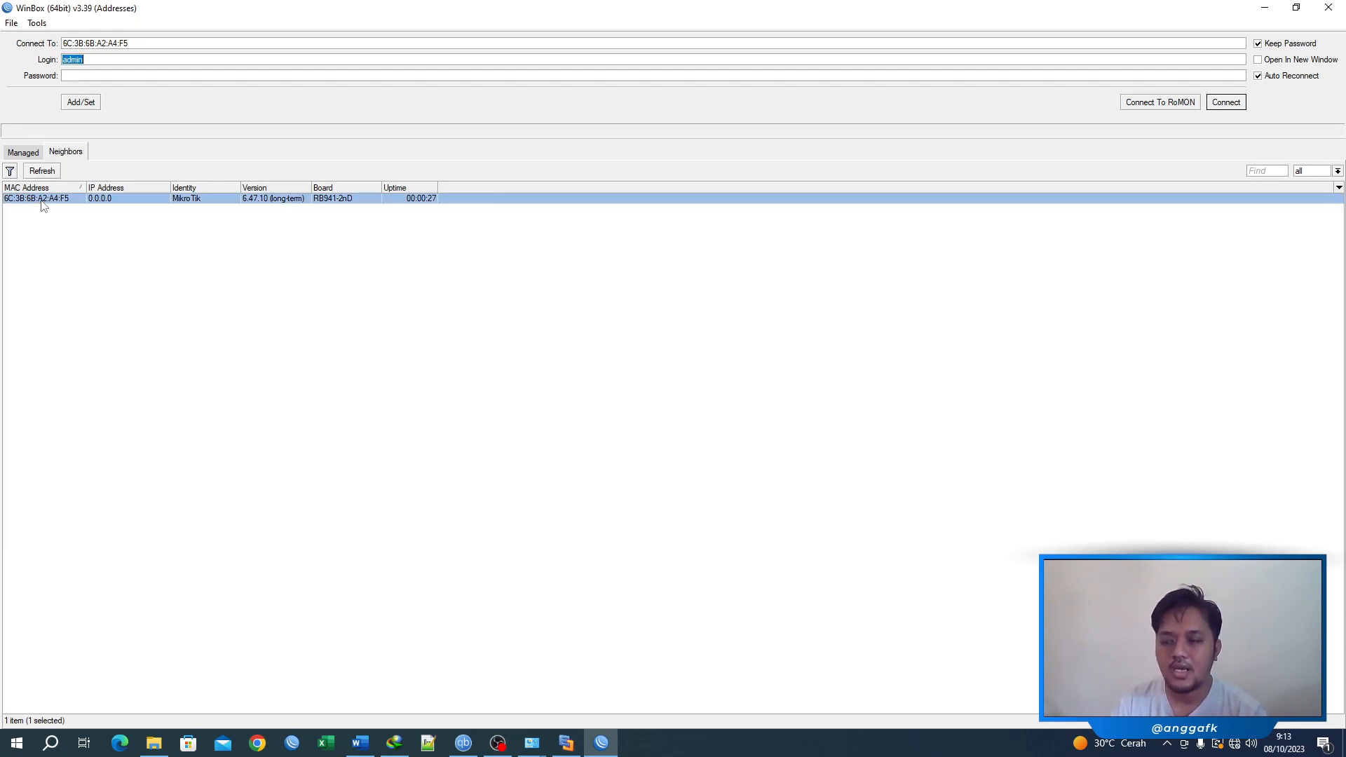
{"action": "left_click", "coordinate": [1231, 103]}
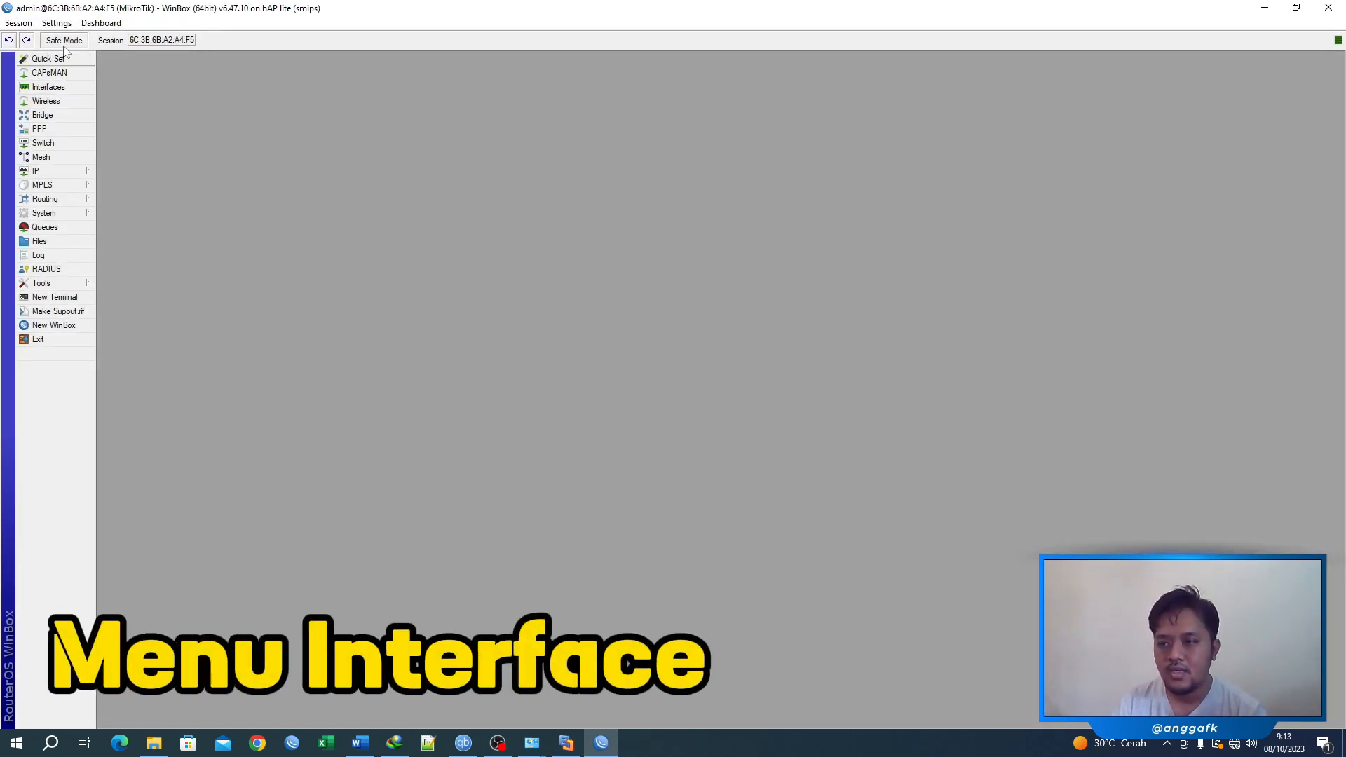
Step: Review the router's interfaces and add the comment "Internet" to ether1
{"action": "left_click", "coordinate": [48, 87]}
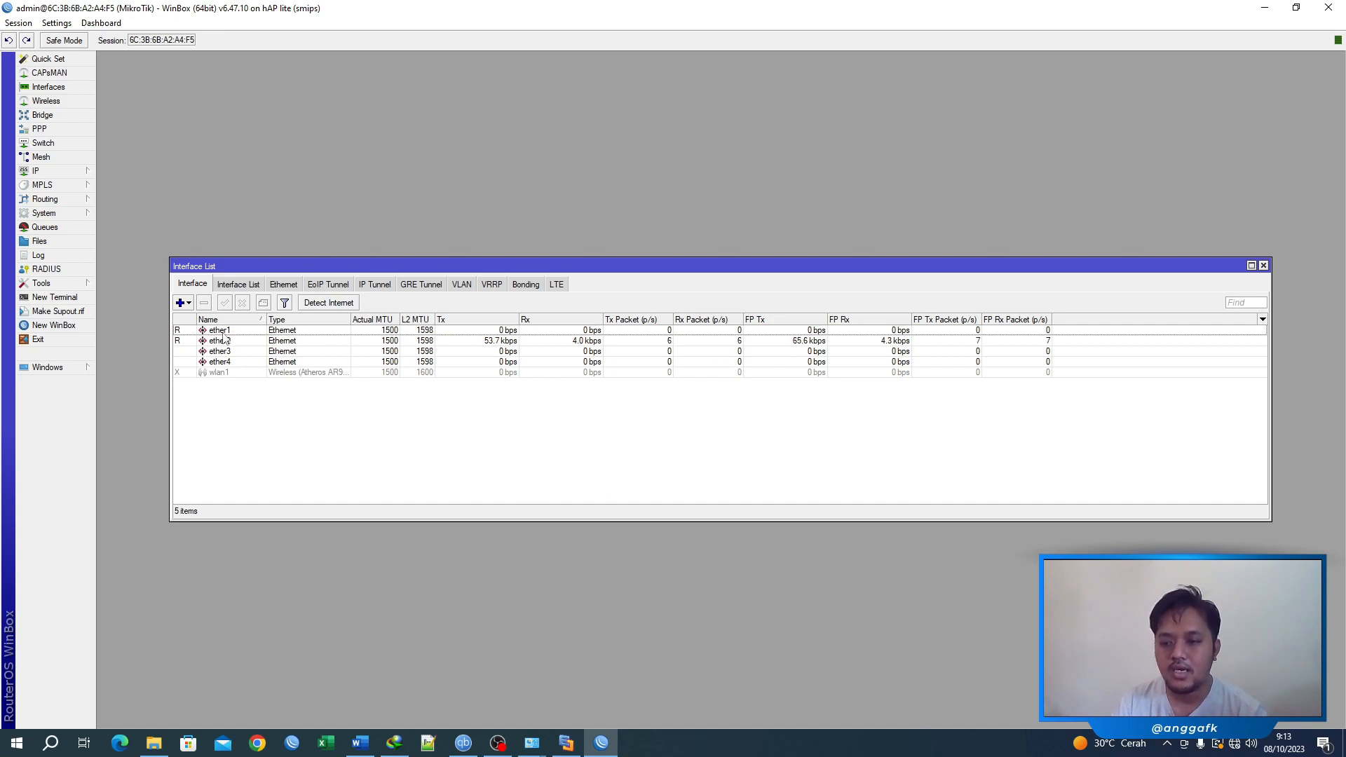
{"action": "left_click", "coordinate": [221, 373]}
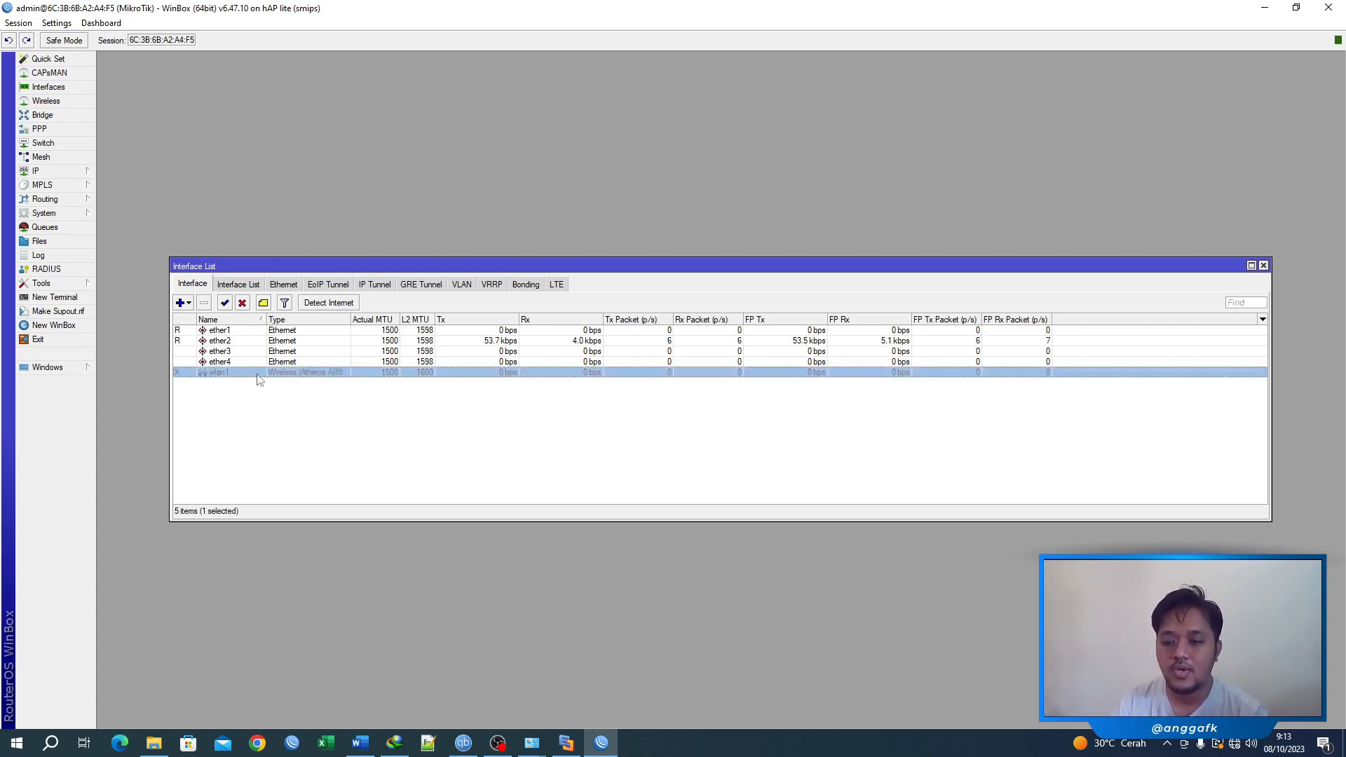
{"action": "left_click", "coordinate": [261, 397]}
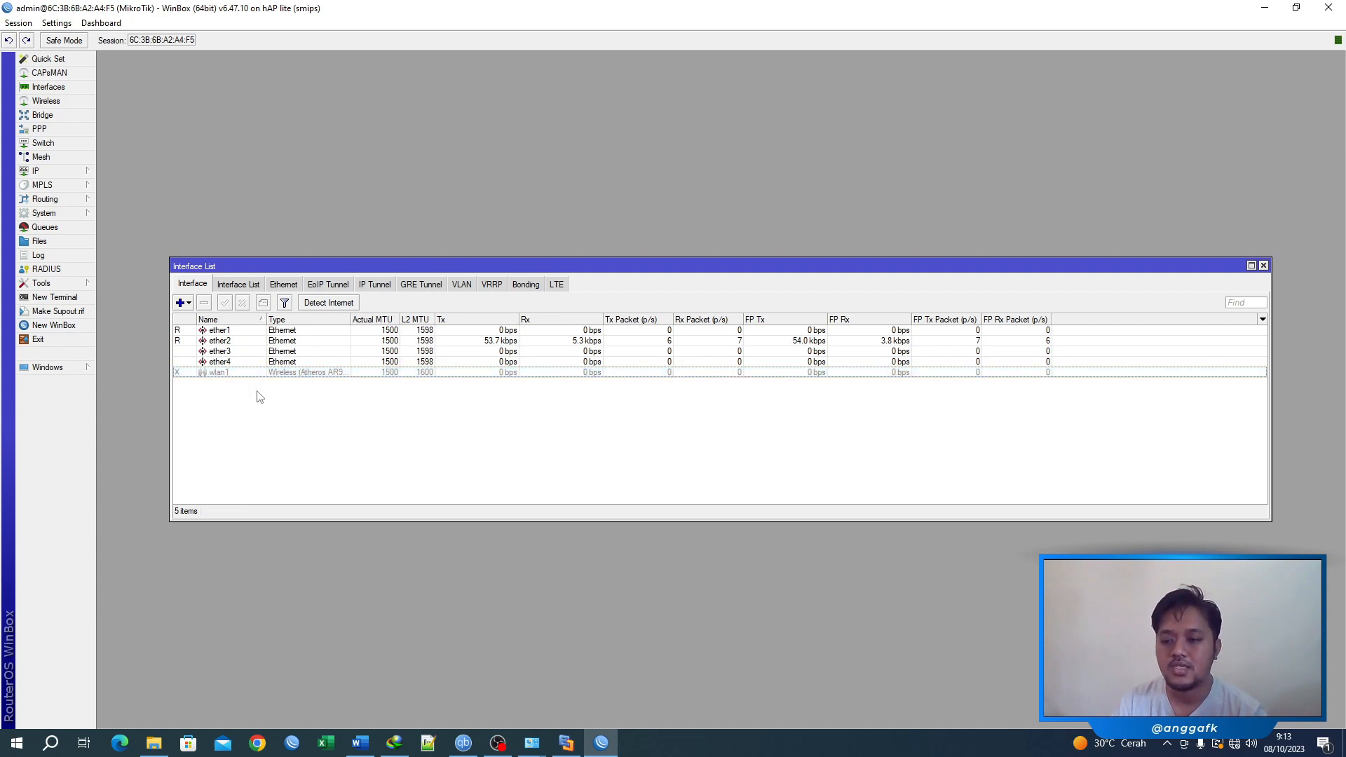
{"action": "left_click", "coordinate": [230, 333]}
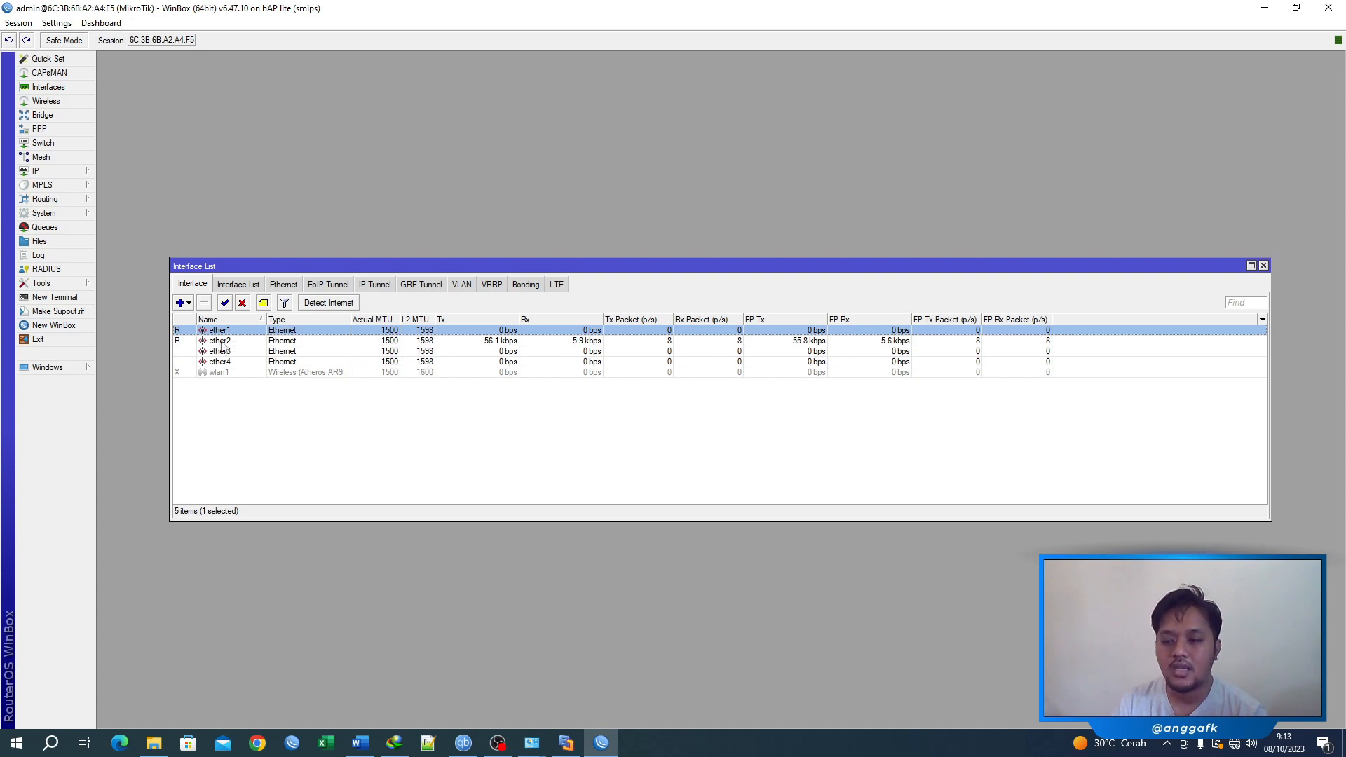
{"action": "left_click", "coordinate": [220, 342]}
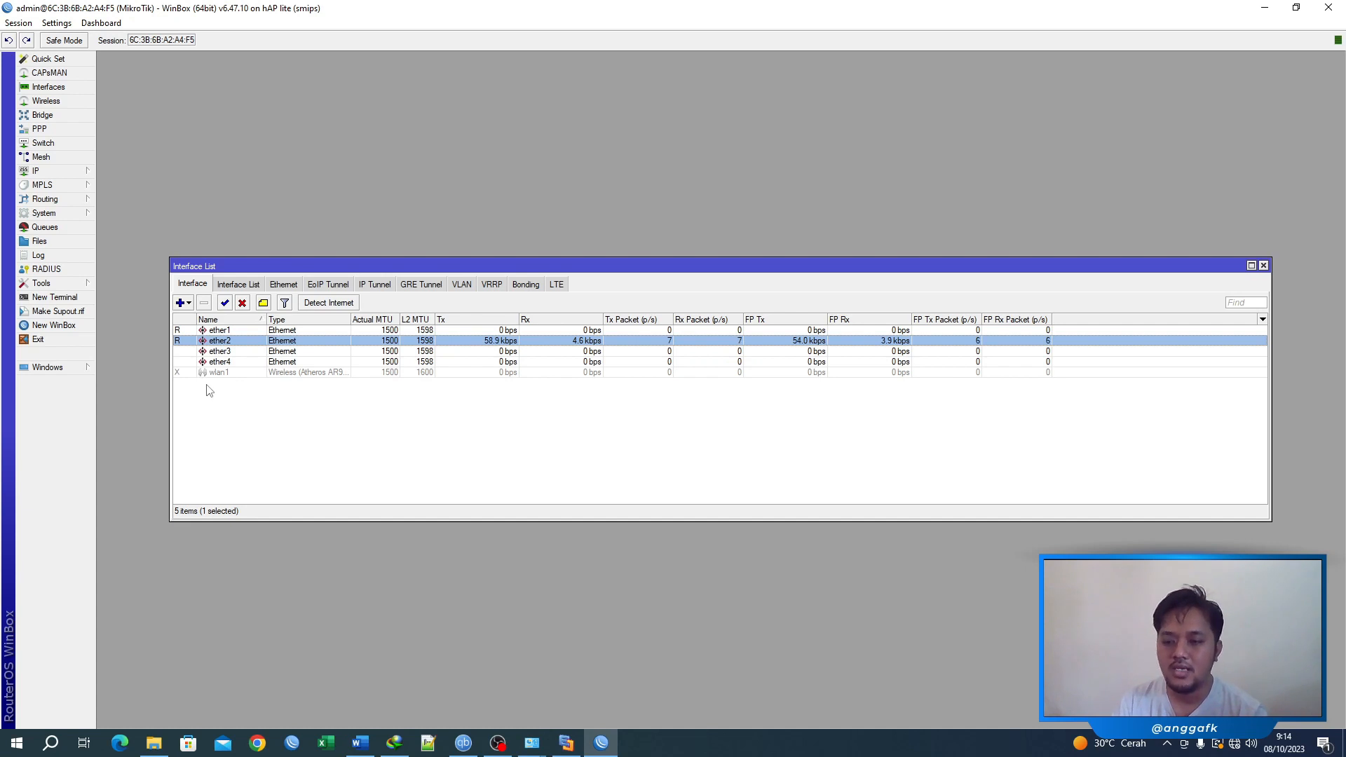
{"action": "left_click", "coordinate": [225, 334]}
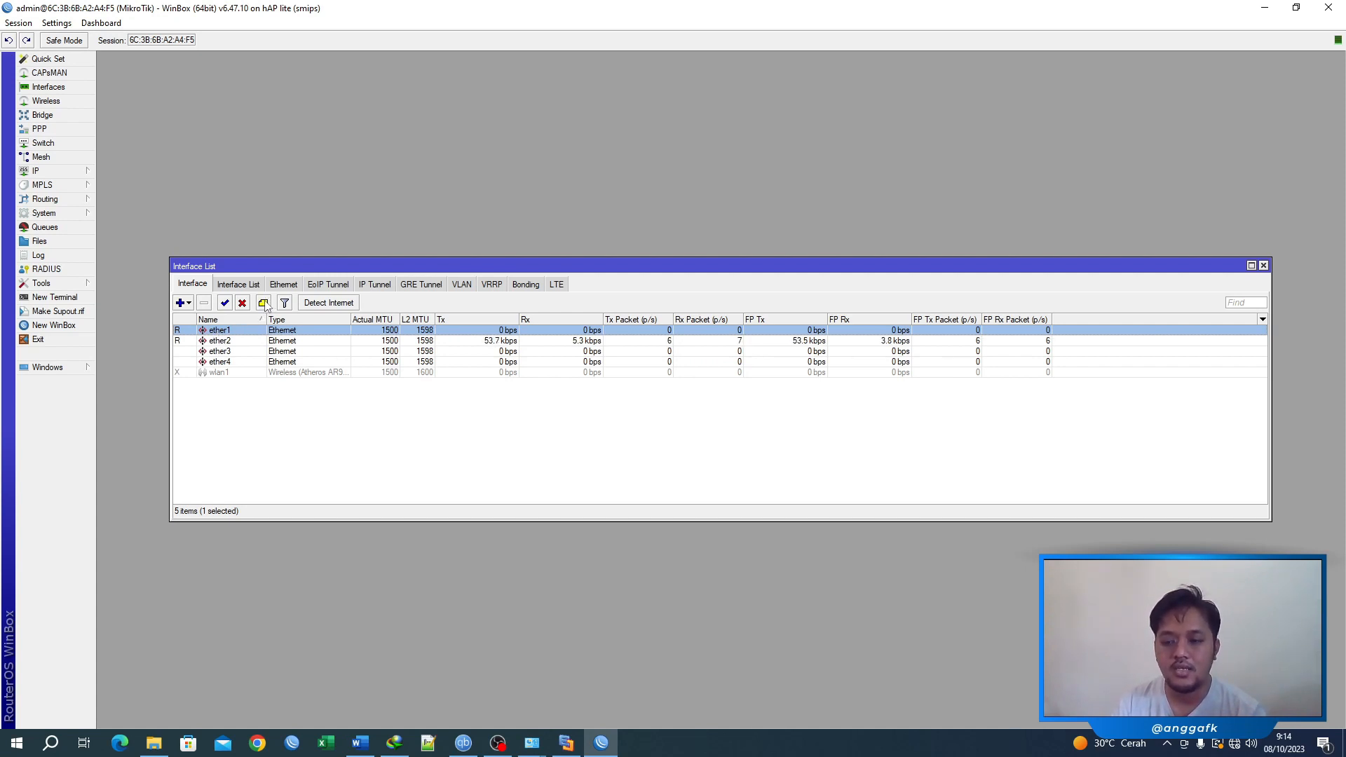
{"action": "left_click", "coordinate": [263, 303]}
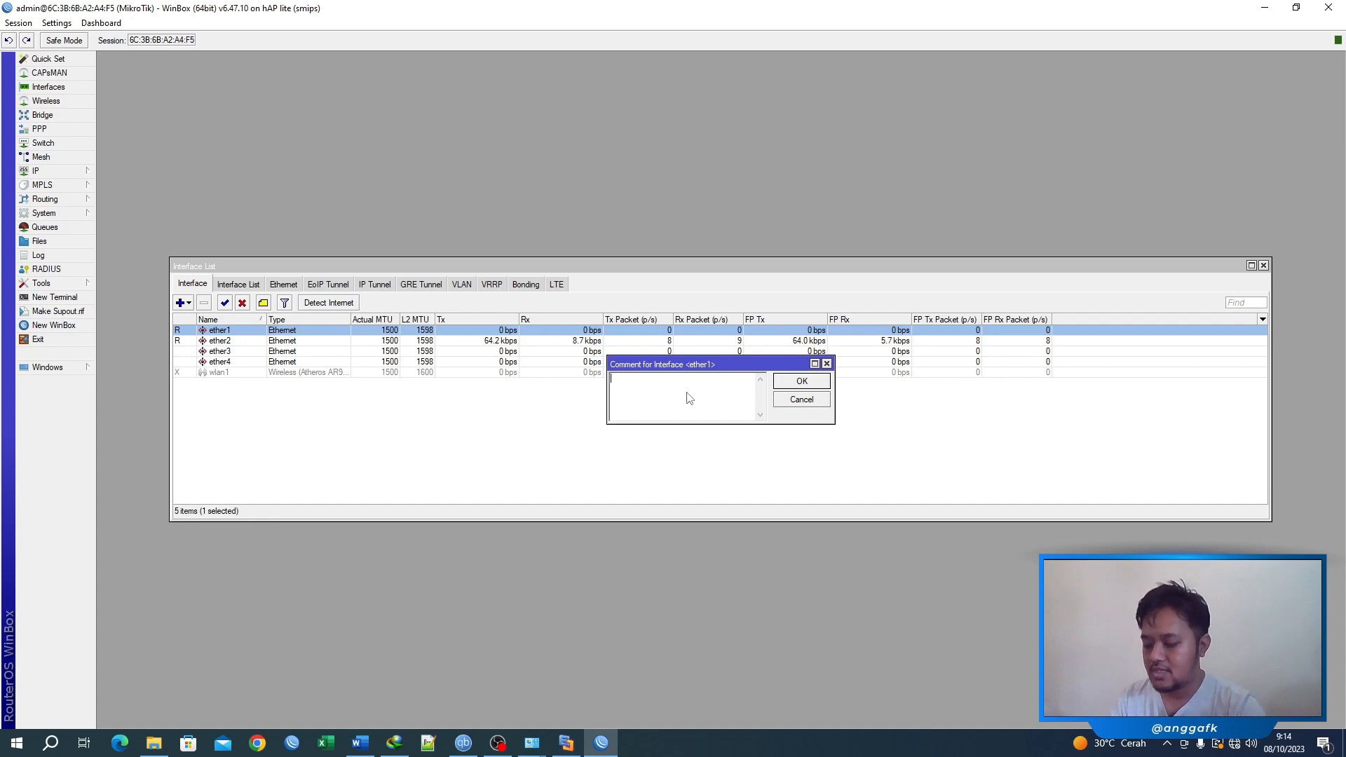
{"action": "type", "text": "Internet"}
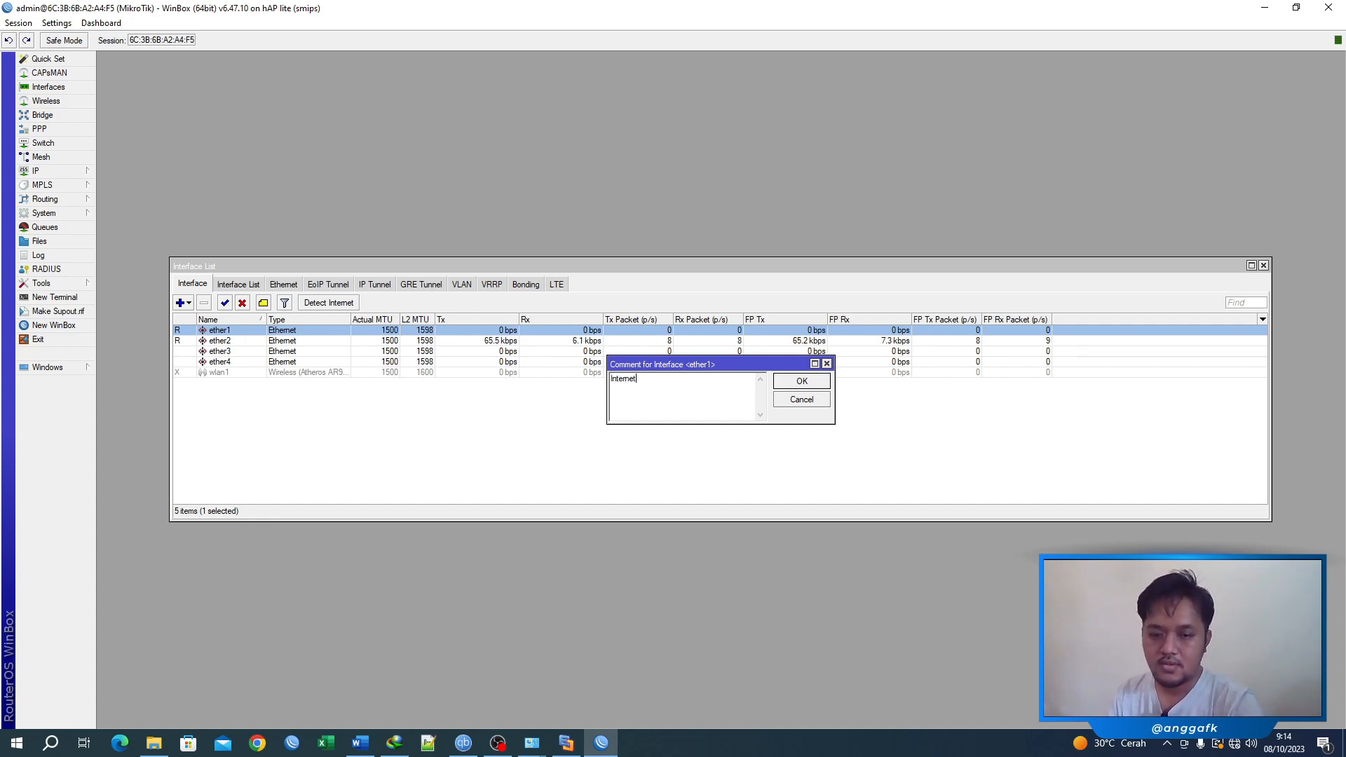
{"action": "left_click", "coordinate": [804, 383]}
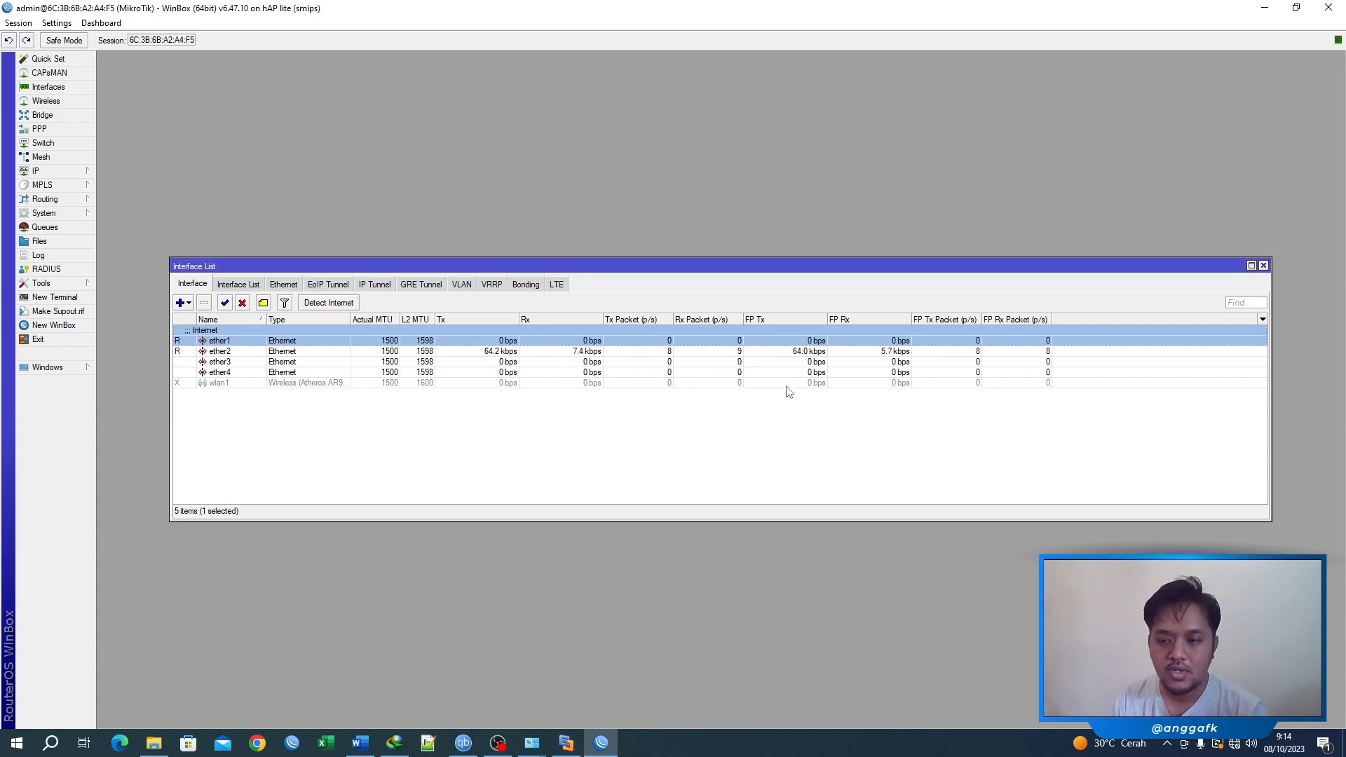
Step: Add the comment "PC" to the ether2 interface
{"action": "left_click", "coordinate": [263, 303]}
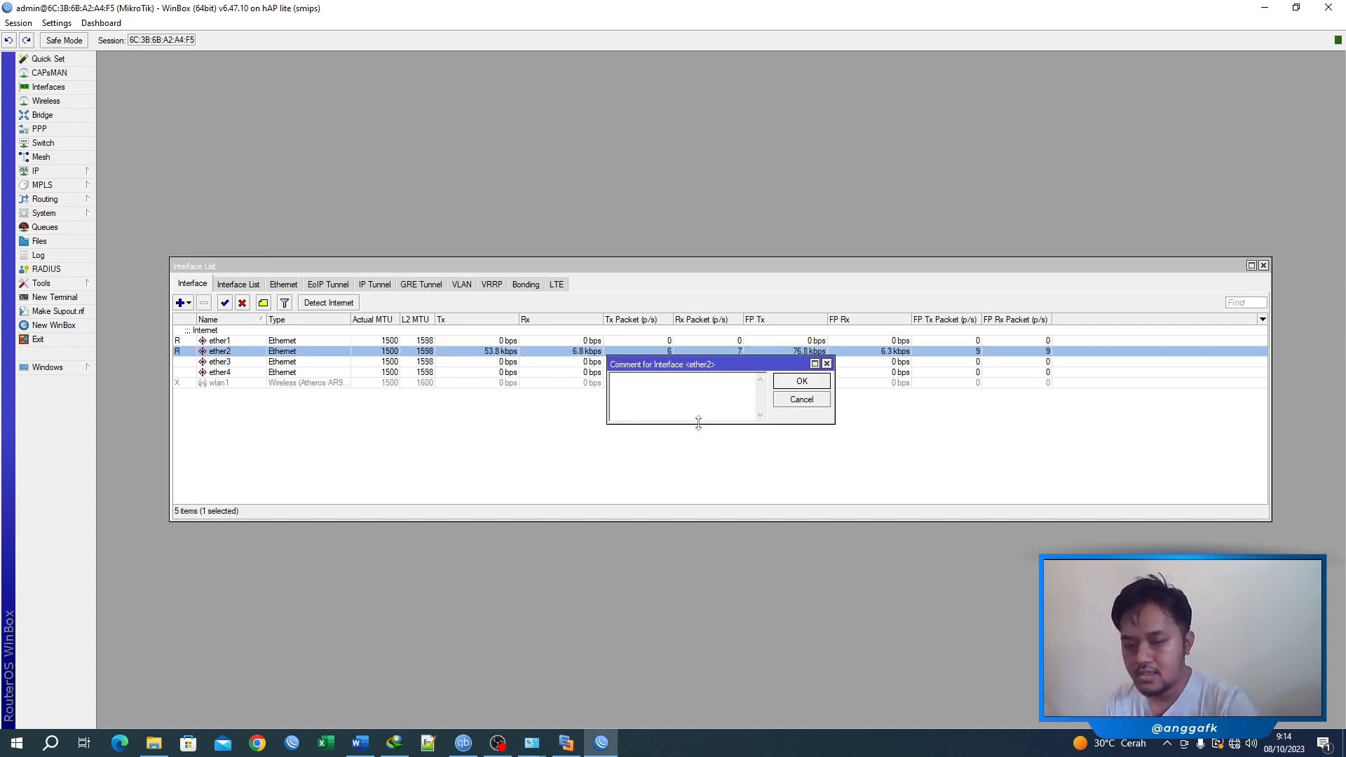
{"action": "type", "text": "PC"}
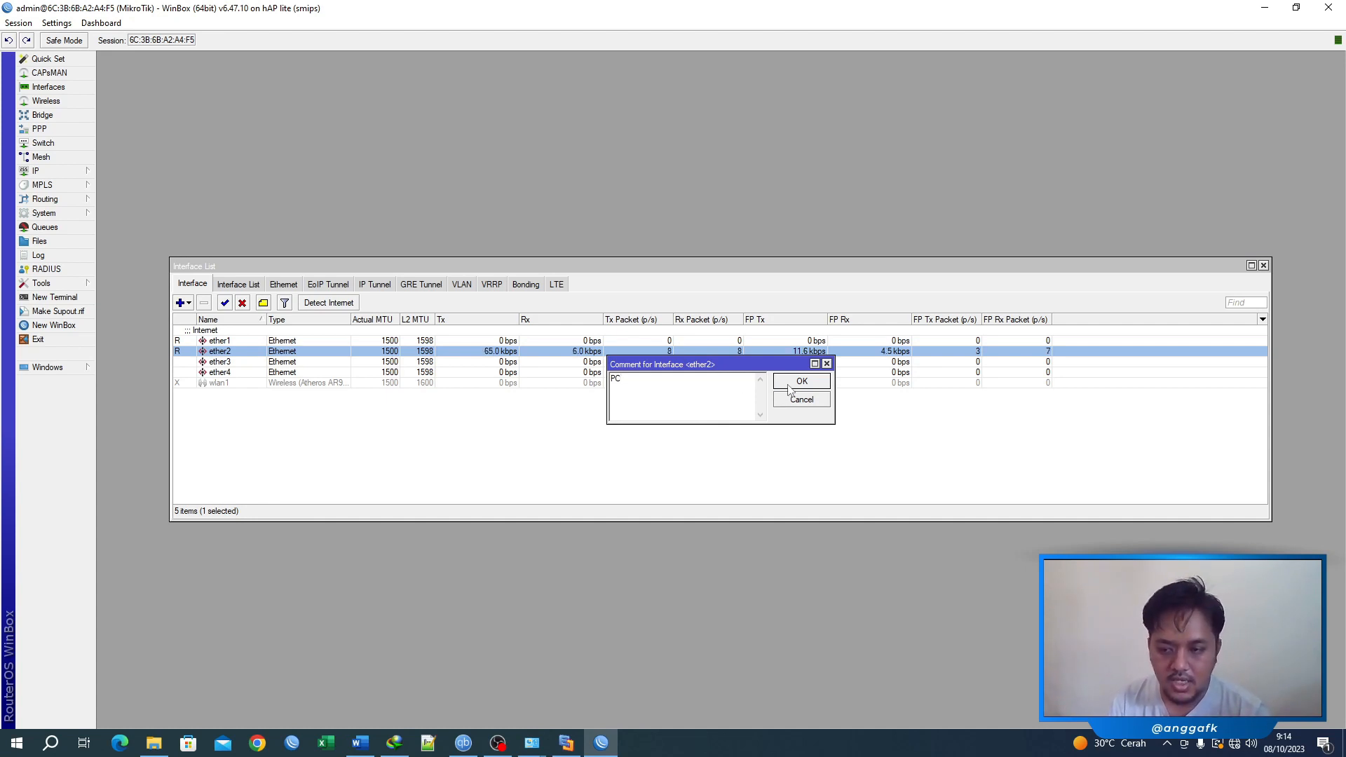
{"action": "left_click", "coordinate": [789, 384]}
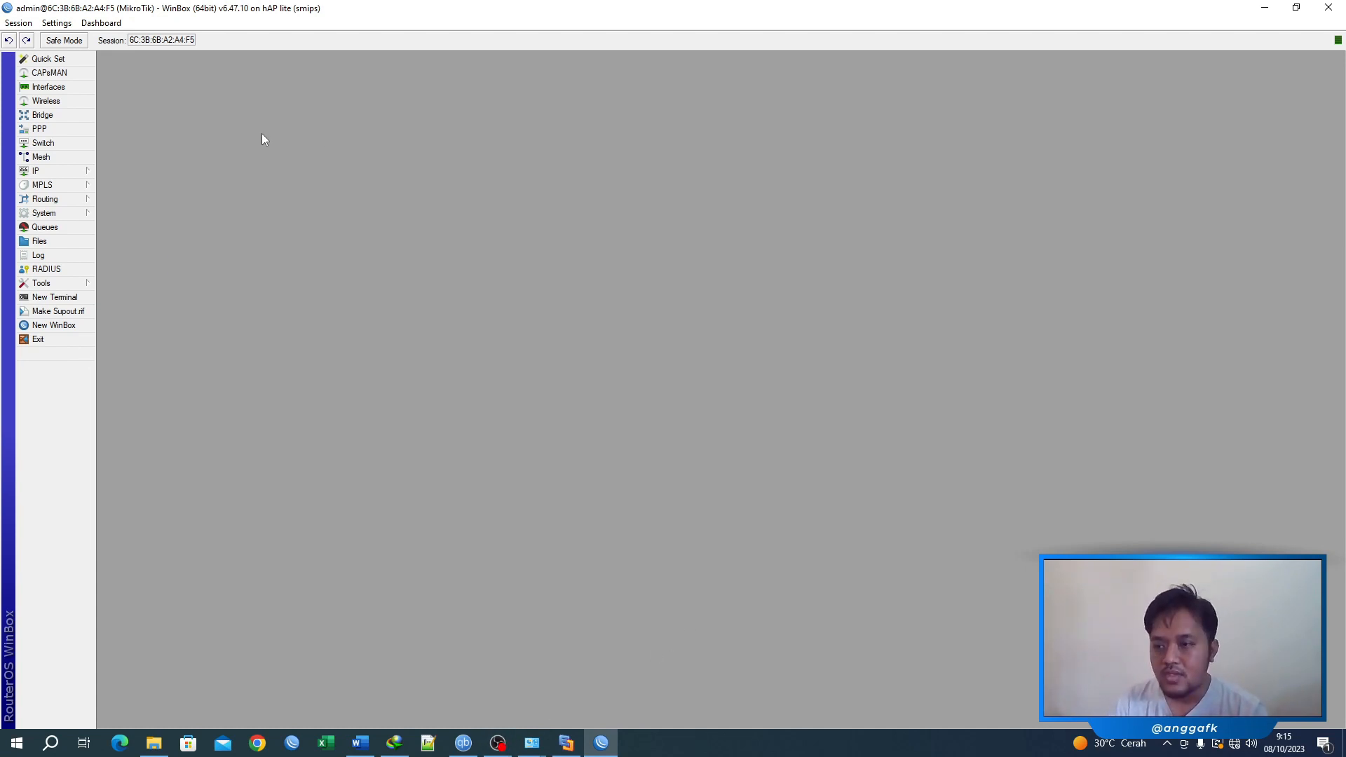
{"action": "left_click", "coordinate": [70, 172]}
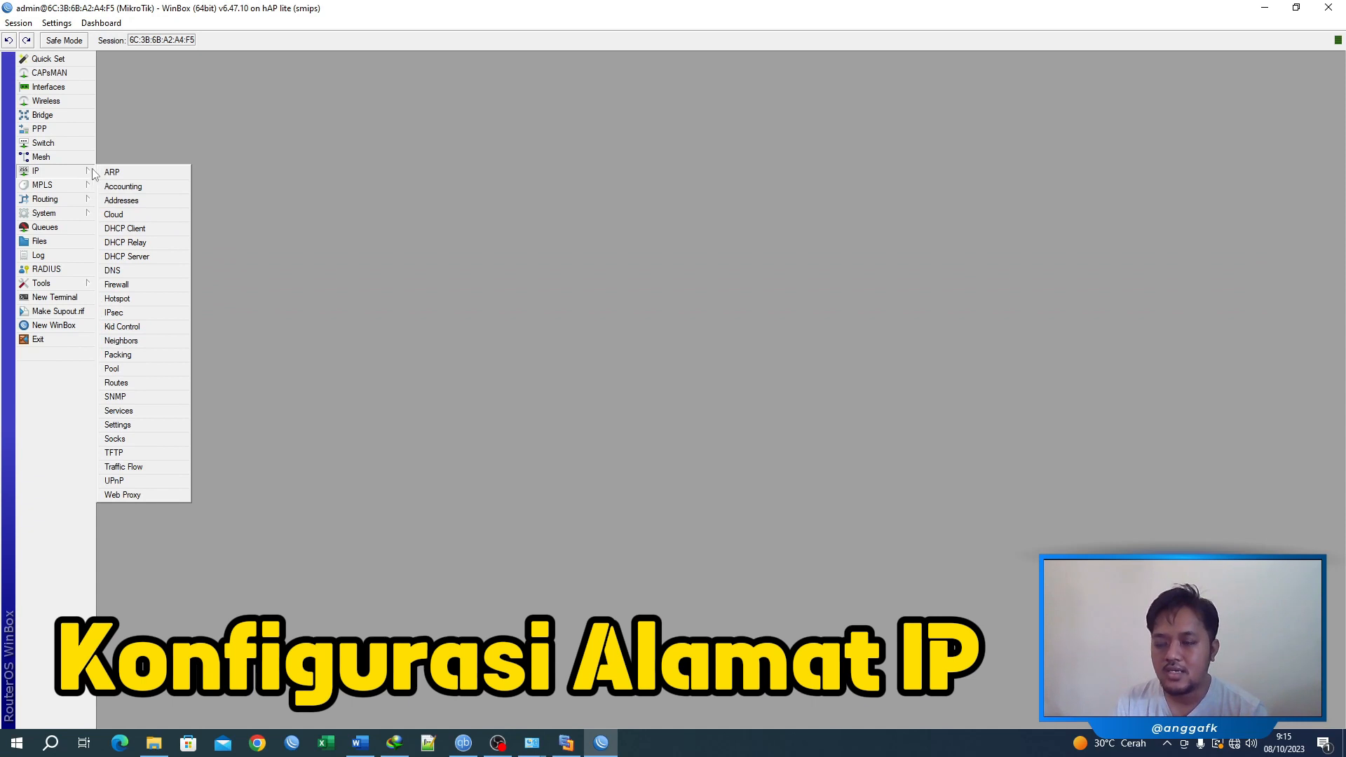
{"action": "left_click", "coordinate": [142, 203]}
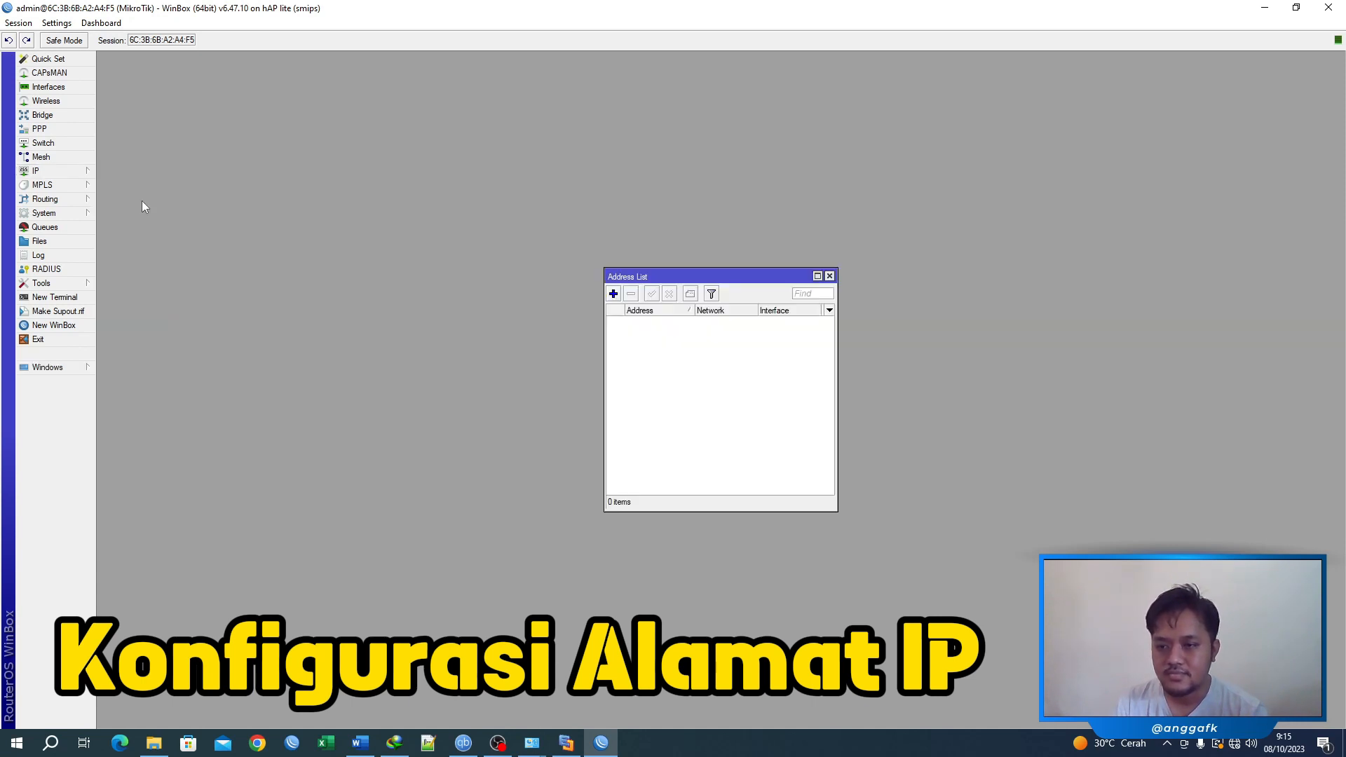
{"action": "left_click_drag", "start_coordinate": [681, 279], "coordinate": [521, 230]}
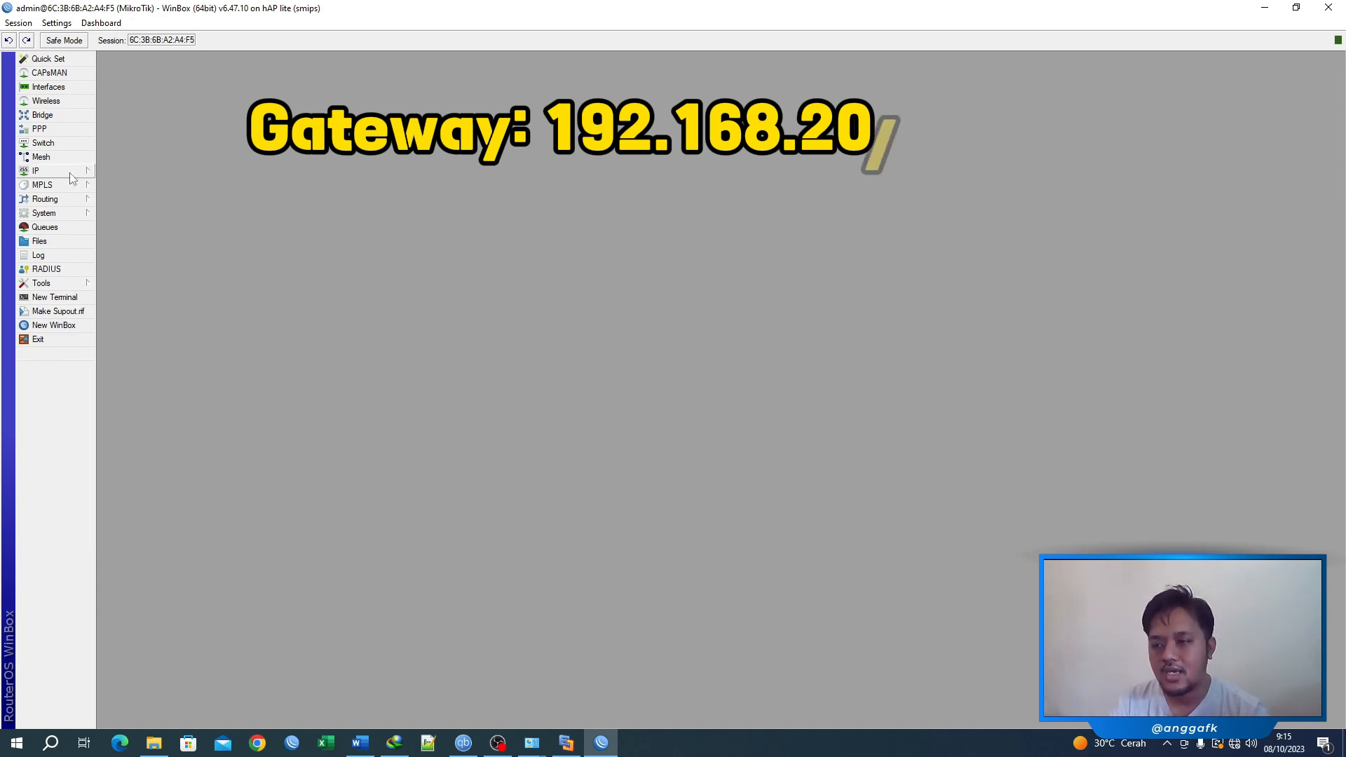
Step: Start a new entry in the router's IP address list and assign it to the ether1 interface
{"action": "left_click", "coordinate": [65, 172]}
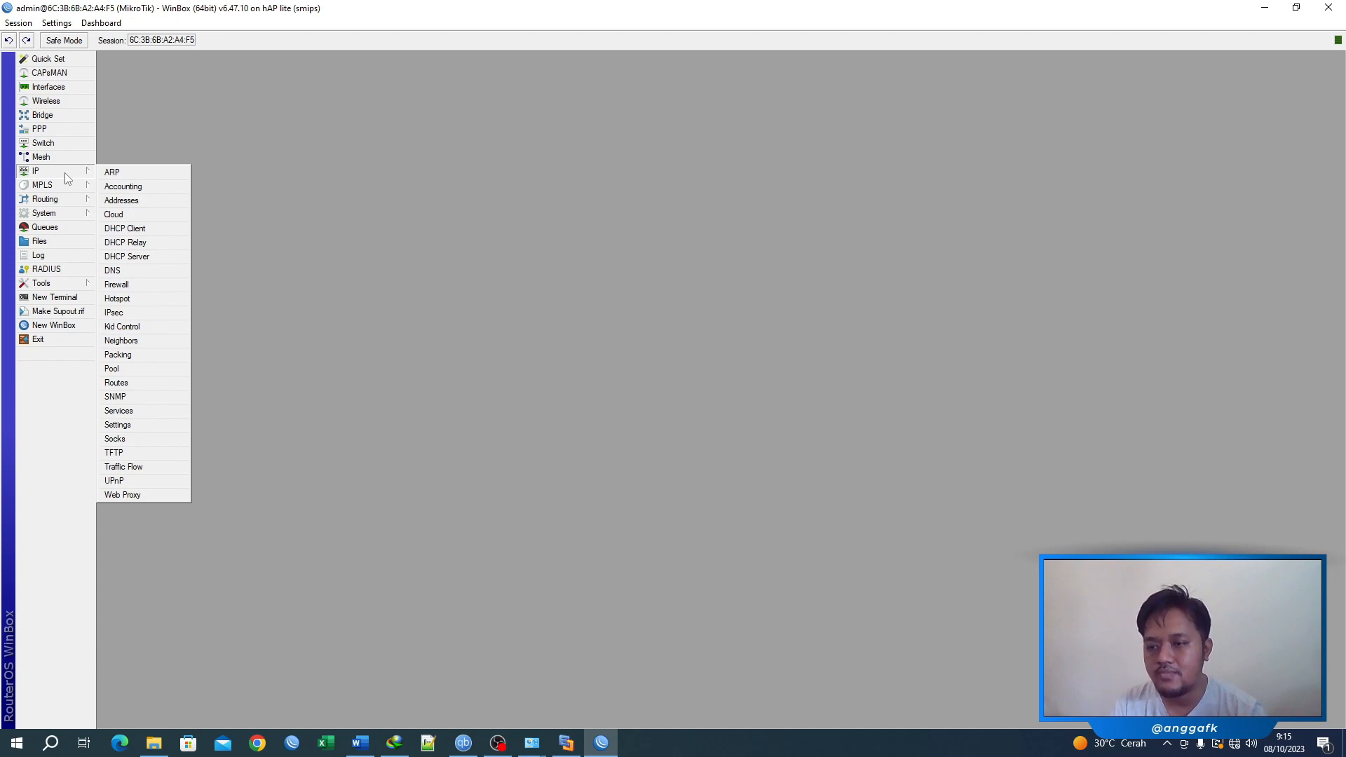
{"action": "left_click", "coordinate": [150, 204]}
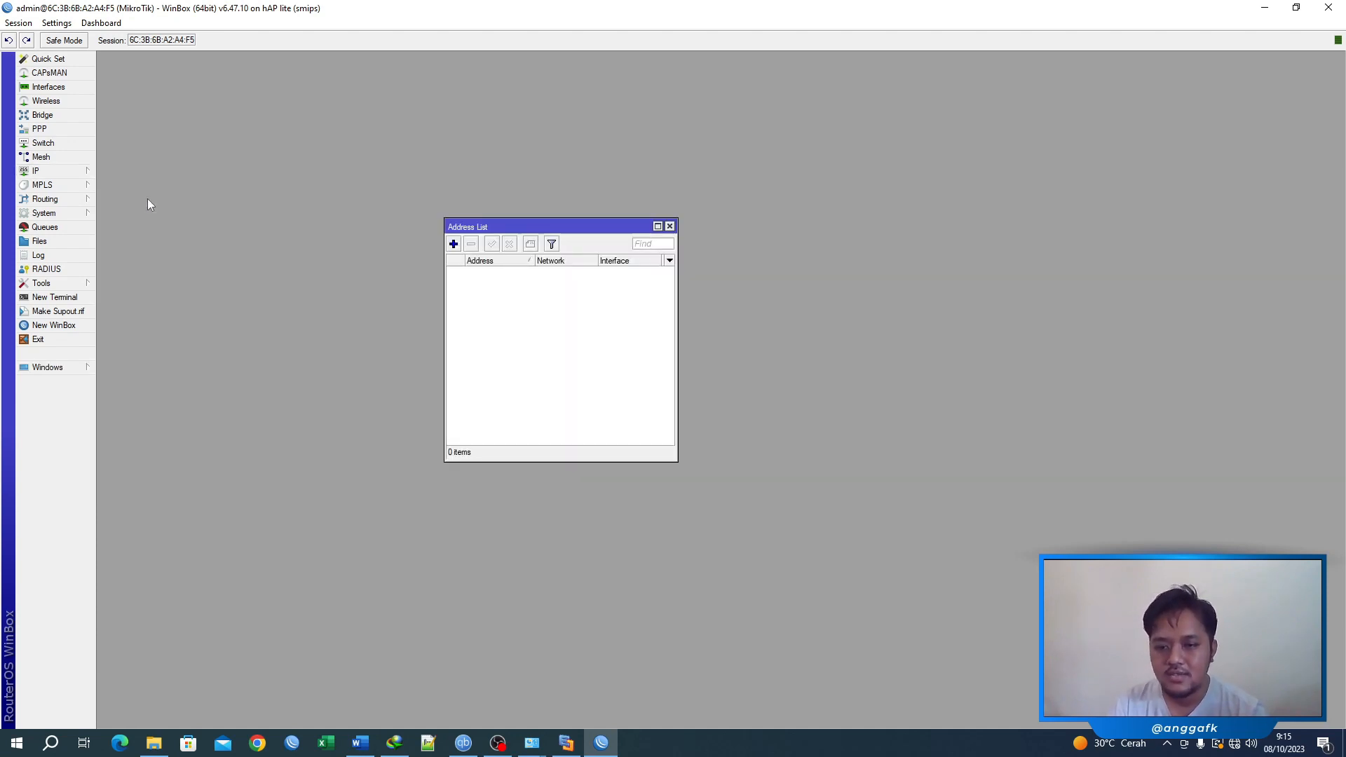
{"action": "left_click", "coordinate": [454, 245]}
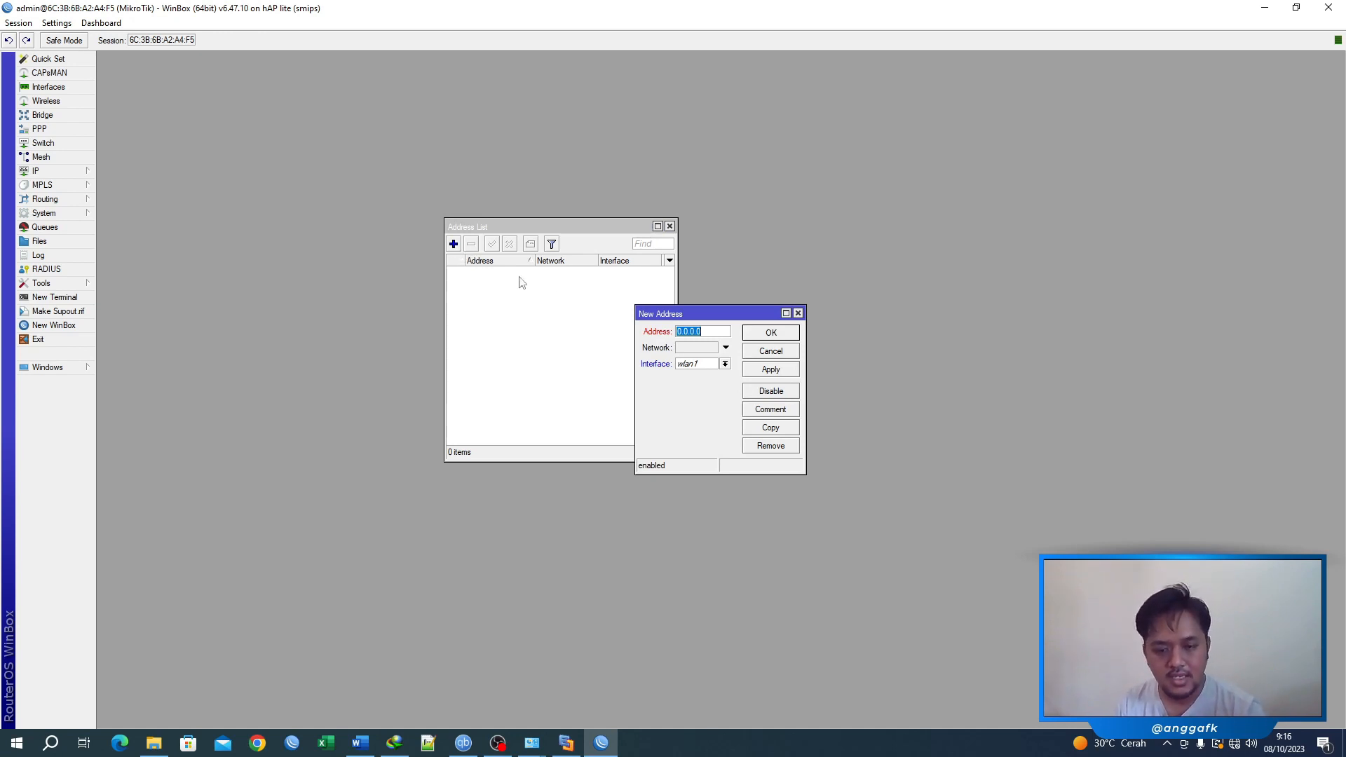
{"action": "left_click", "coordinate": [692, 365]}
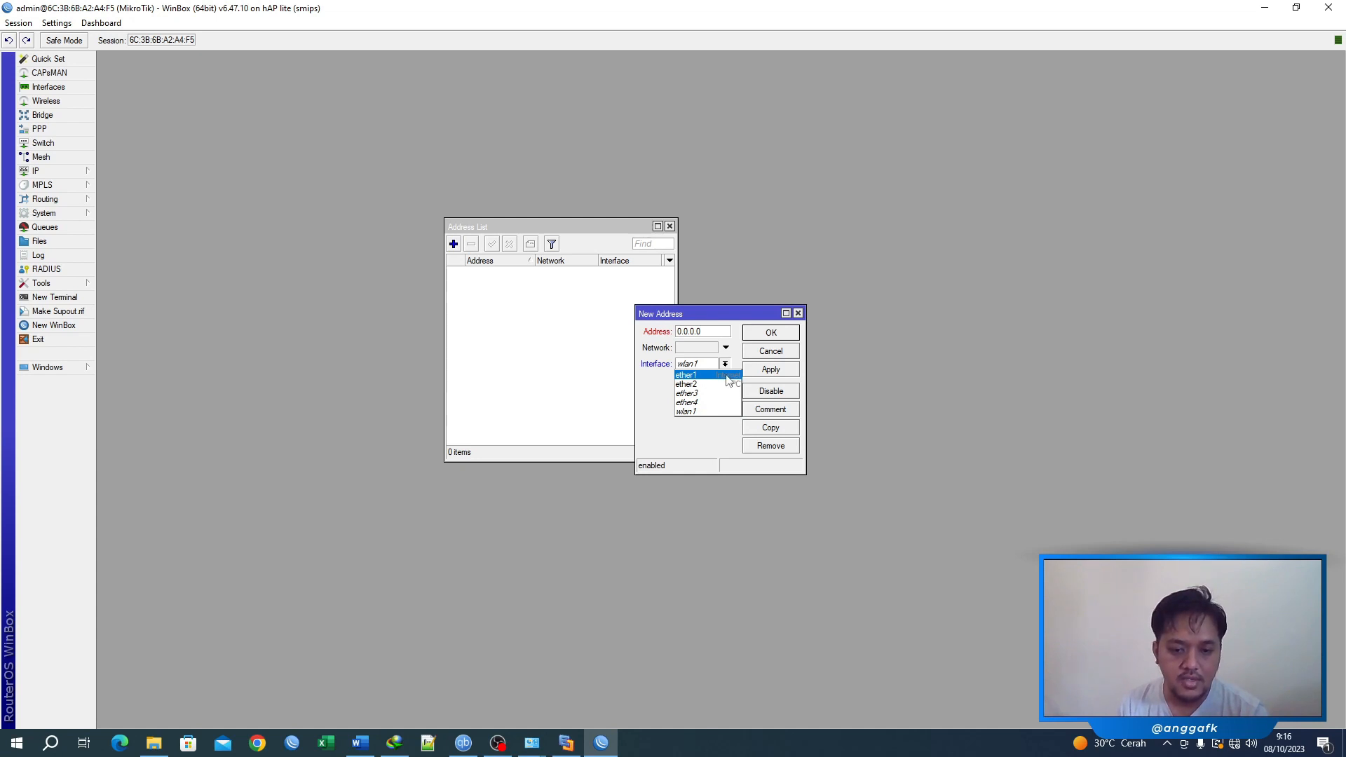
{"action": "left_click", "coordinate": [729, 378]}
{"action": "left_click", "coordinate": [725, 365]}
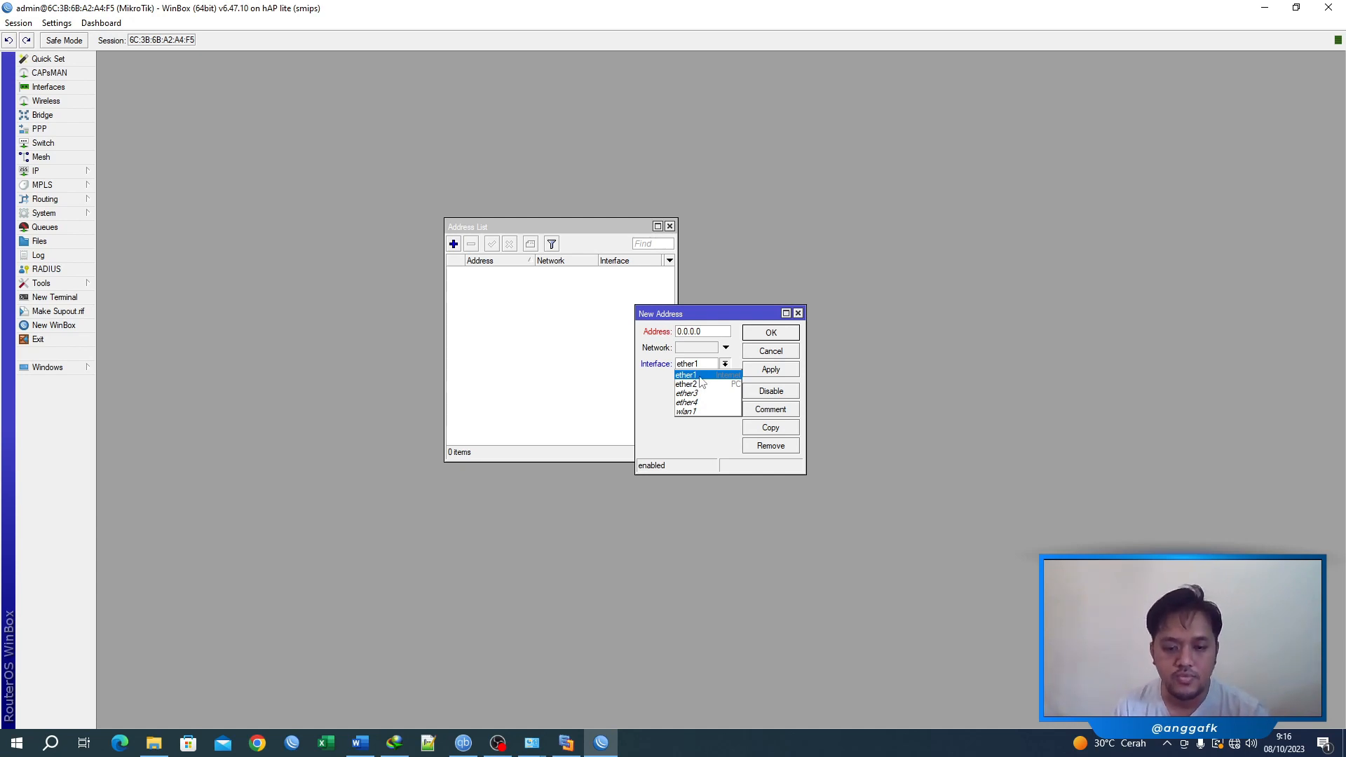
{"action": "left_click", "coordinate": [707, 381]}
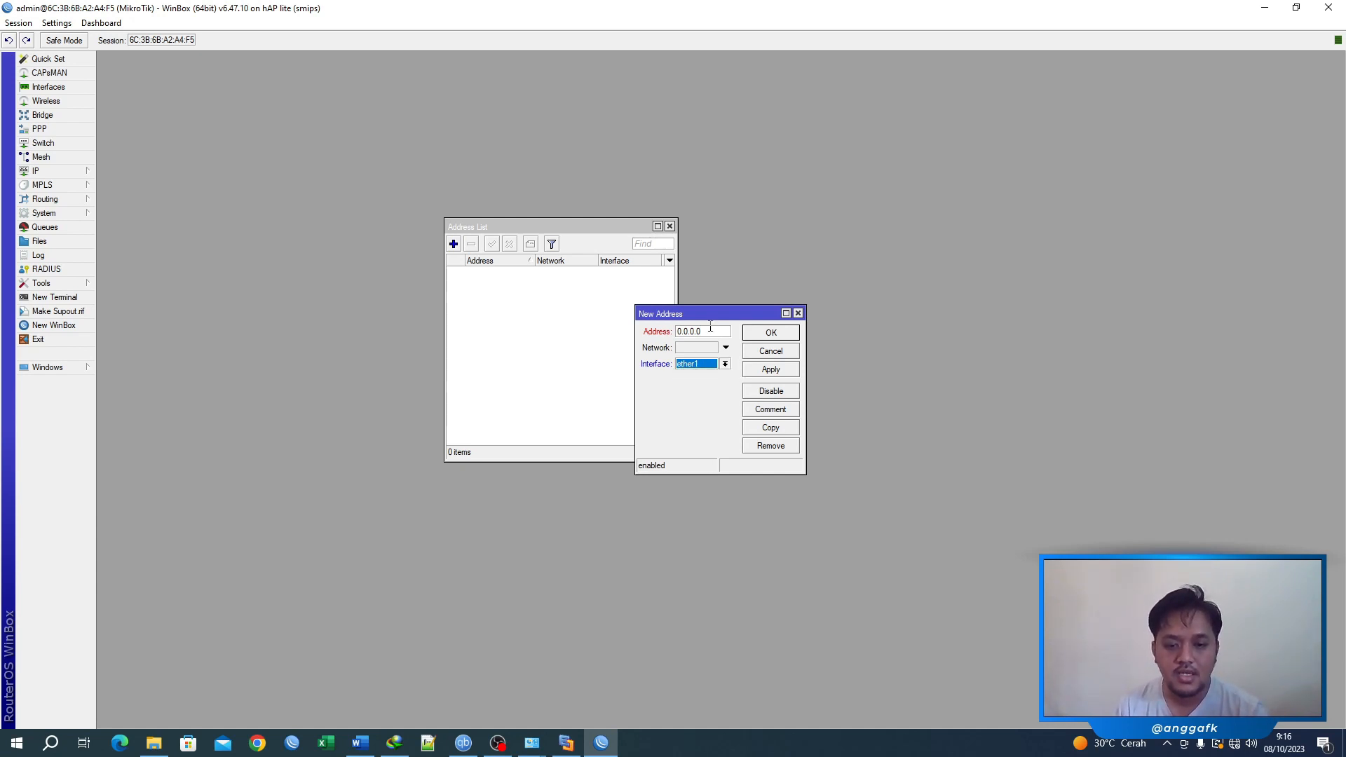
Step: Set the new ether1 entry's address to 192.168.20.2/24, save it and close the address list
{"action": "key", "text": "shift+Tab"}
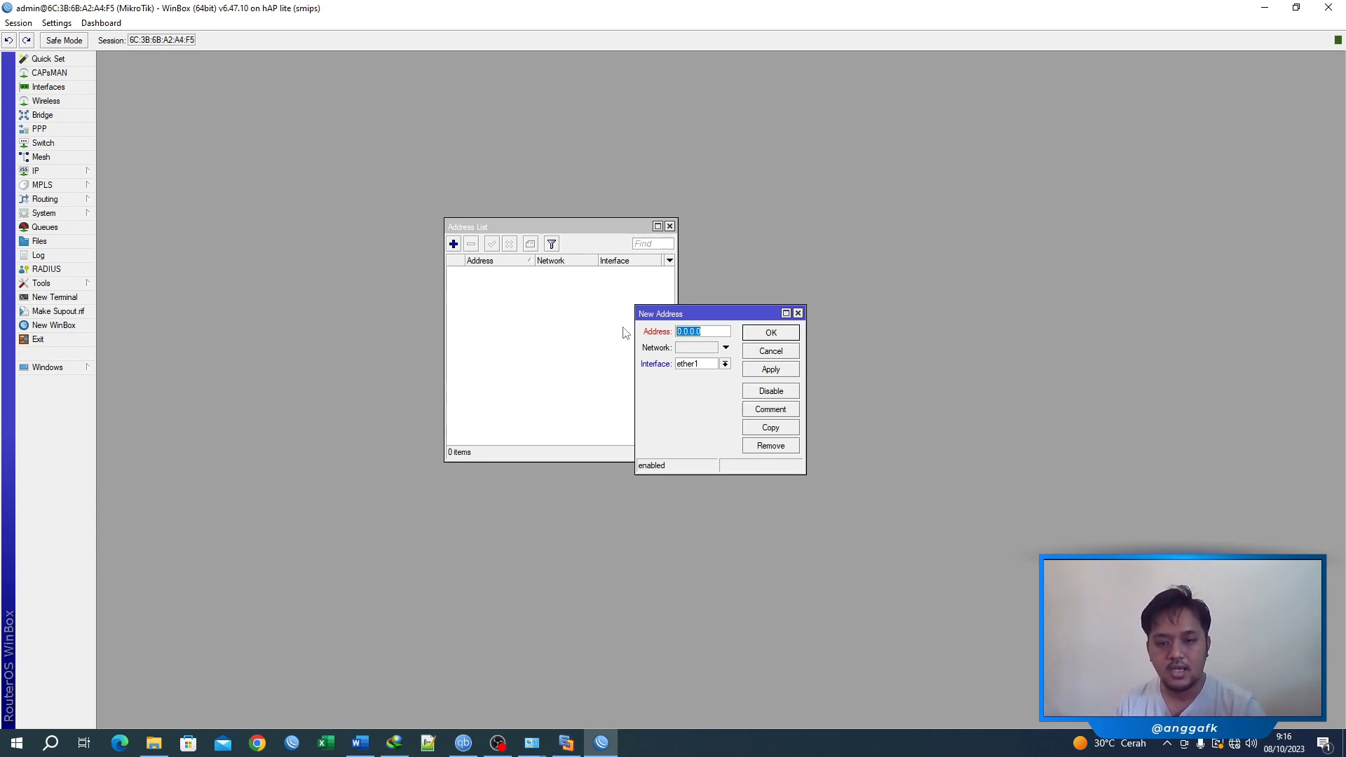
{"action": "type", "text": "1"}
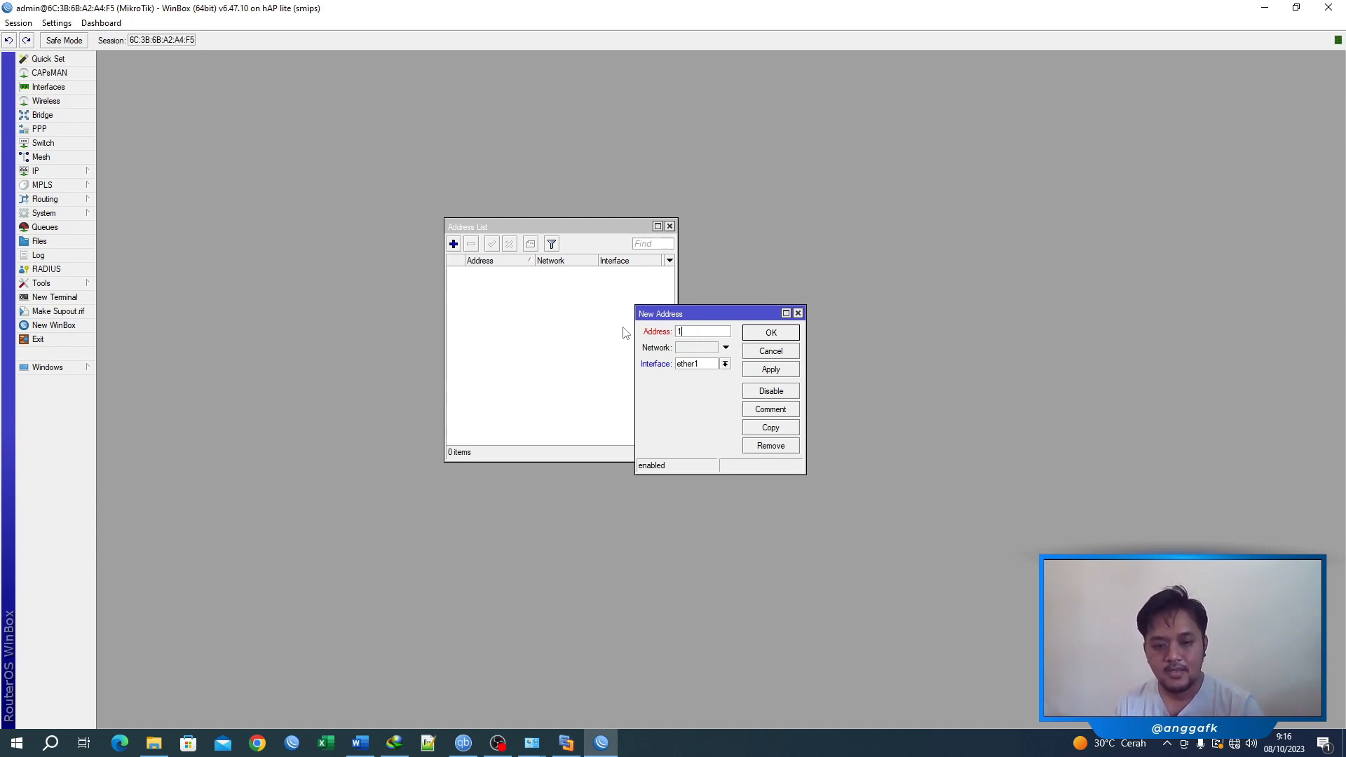
{"action": "type", "text": "92.168.20.1"}
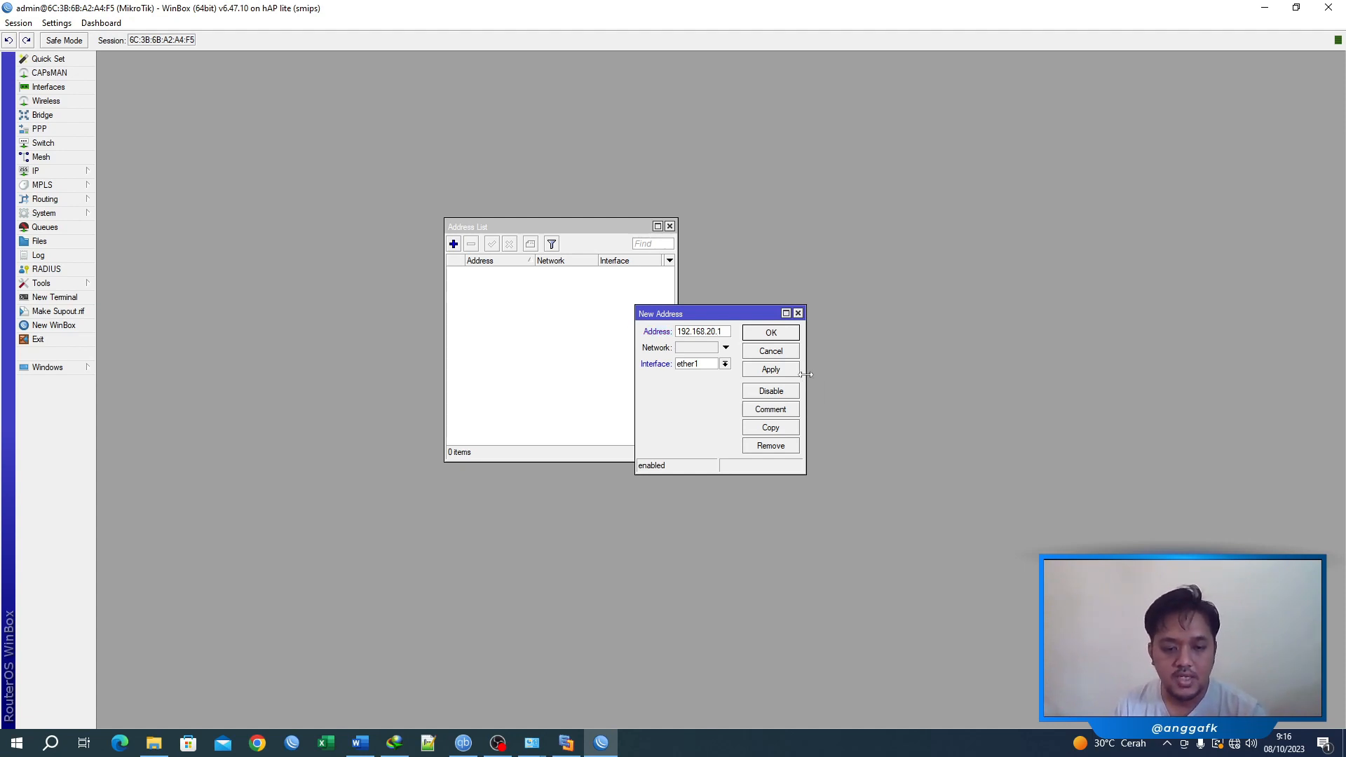
{"action": "left_click_drag", "start_coordinate": [806, 376], "coordinate": [850, 368]}
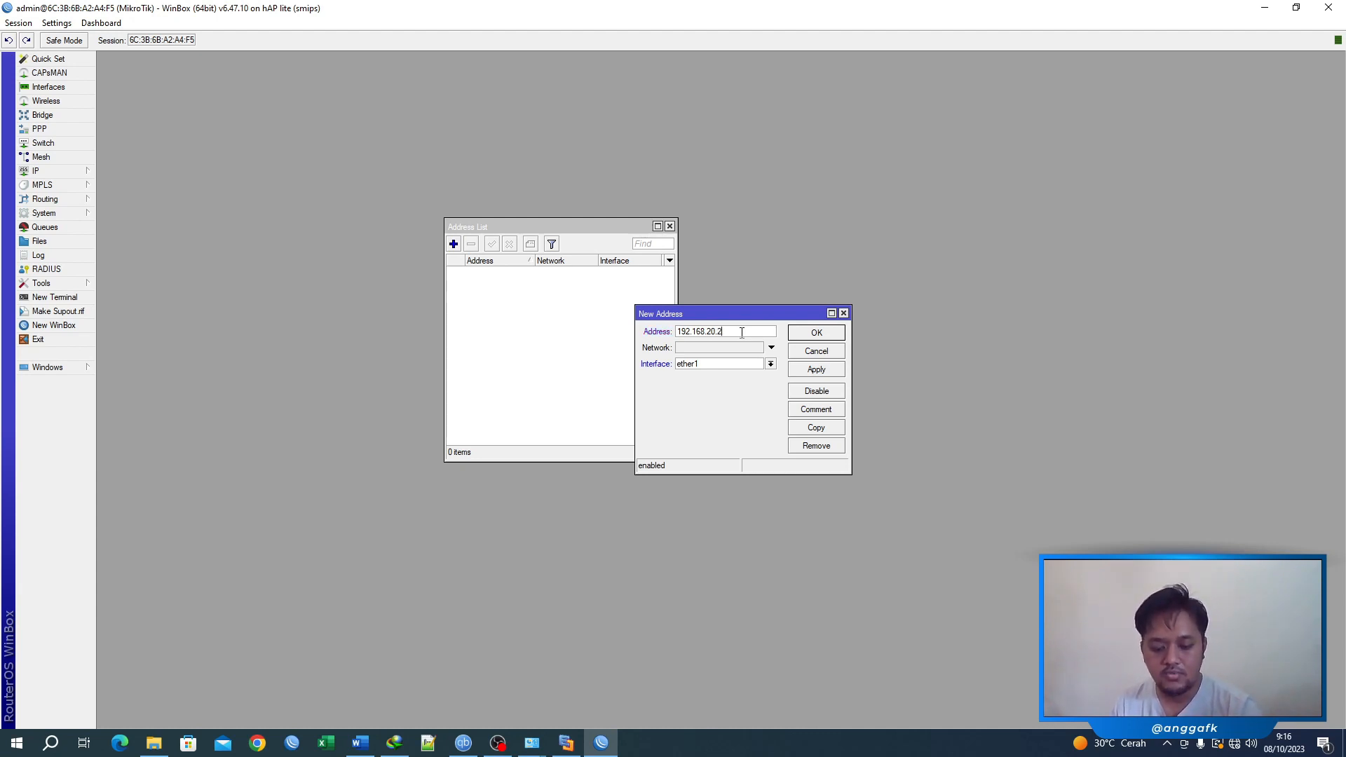
{"action": "type", "text": "/24"}
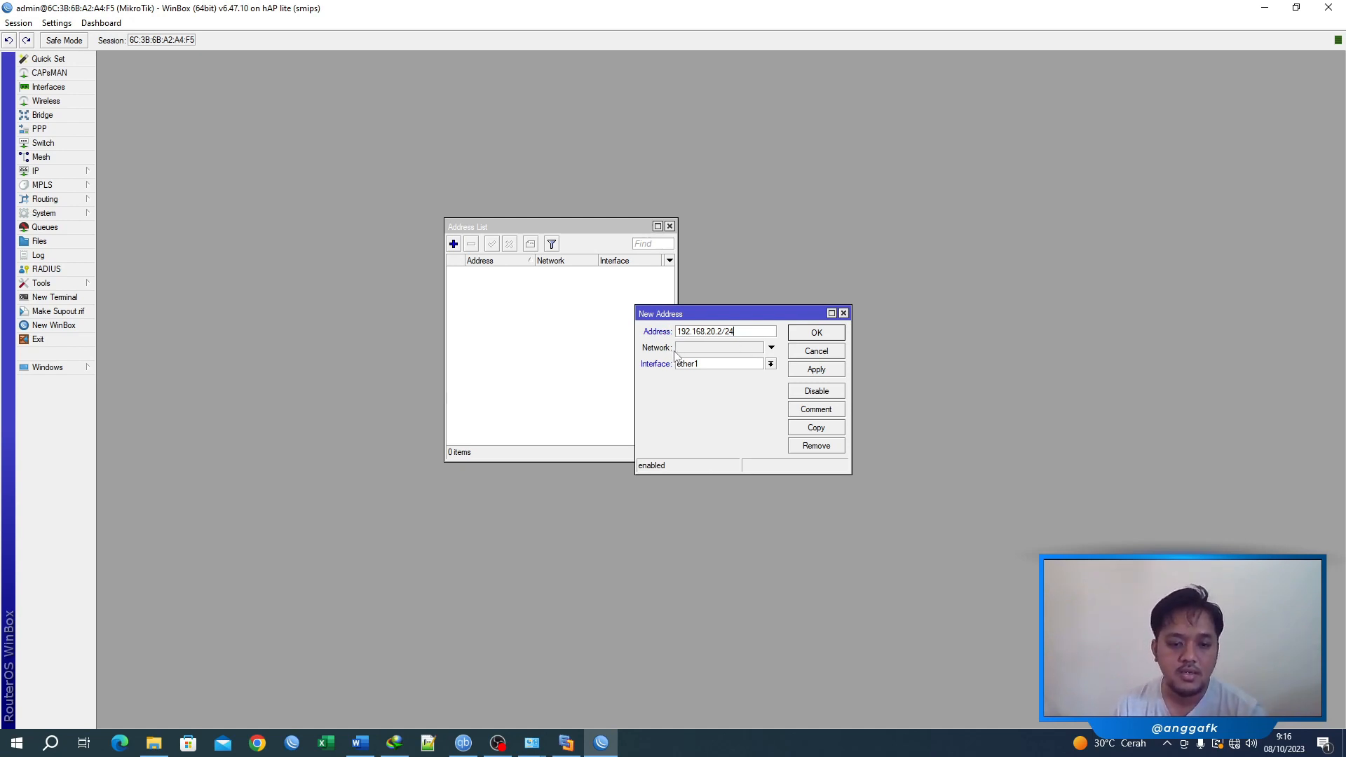
{"action": "left_click", "coordinate": [807, 377]}
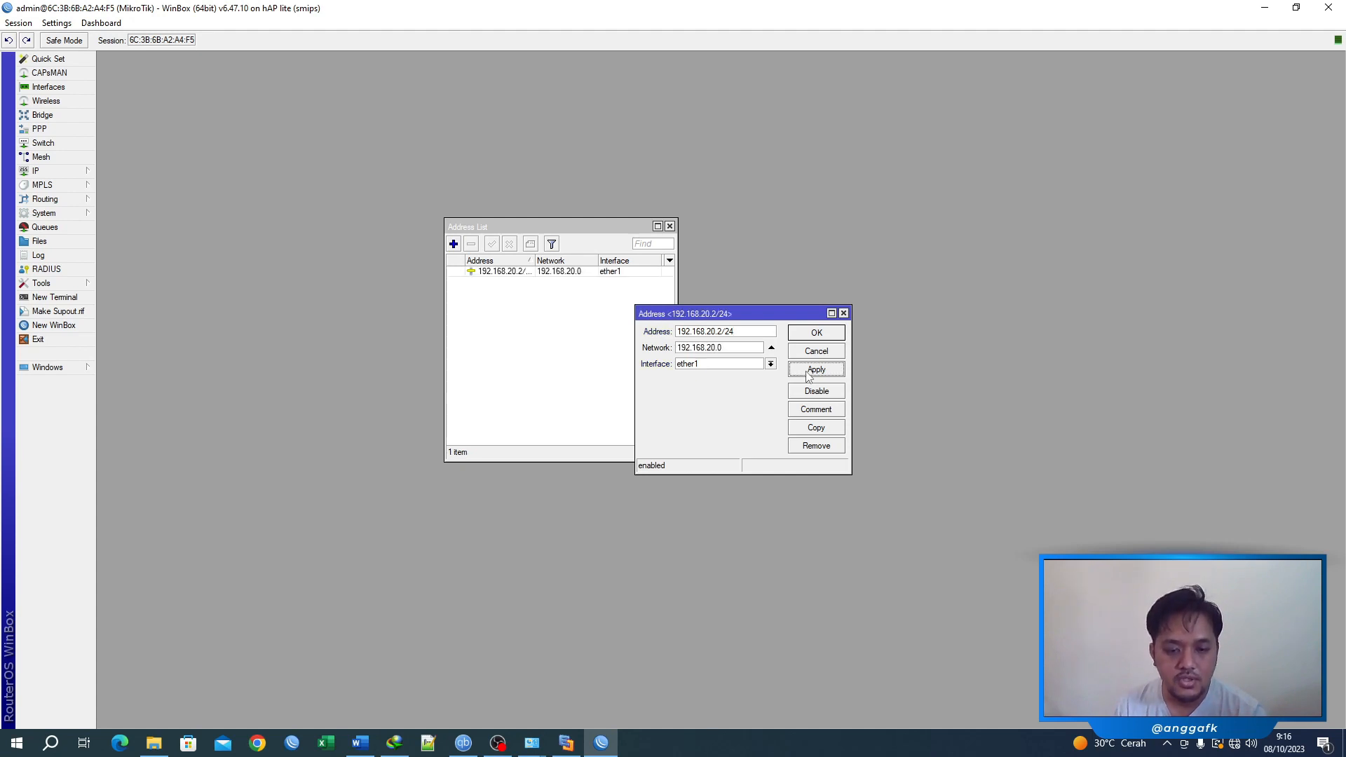
{"action": "left_click", "coordinate": [819, 334]}
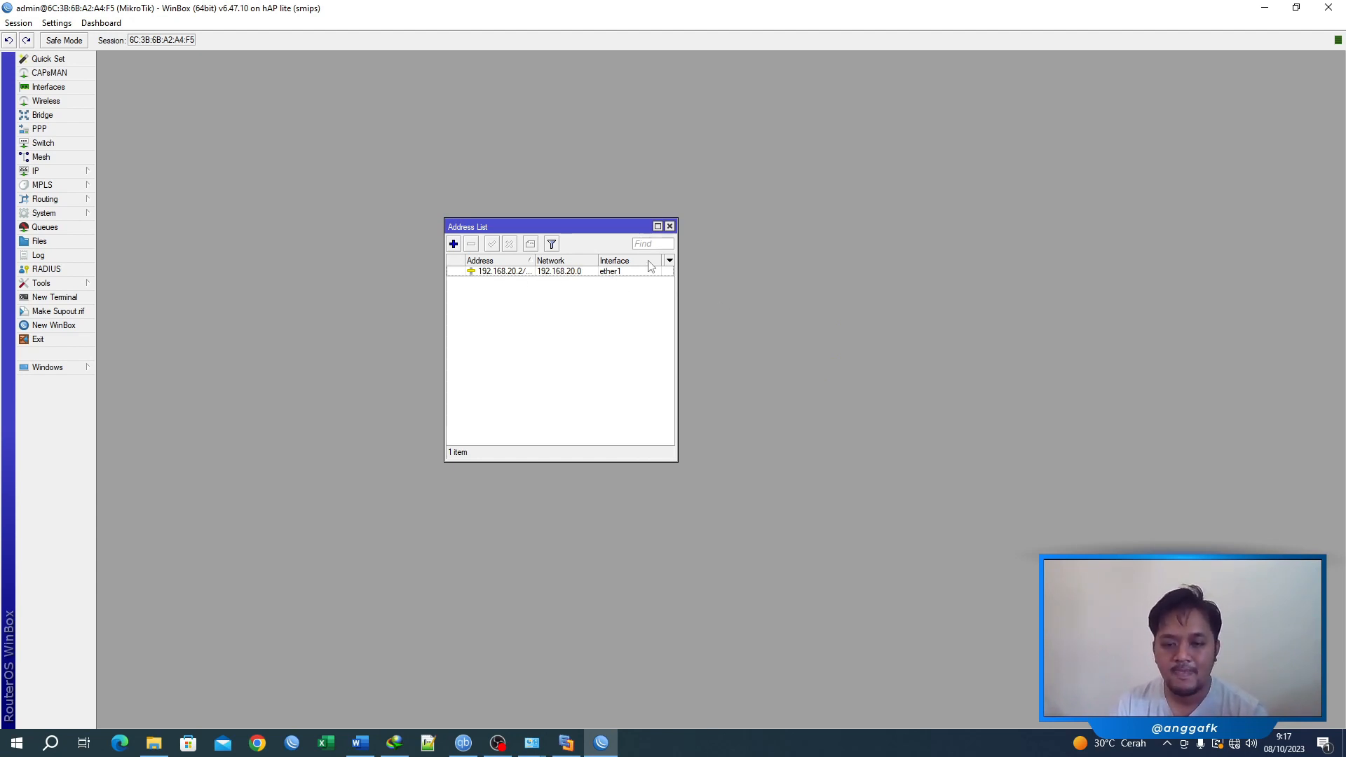
{"action": "left_click", "coordinate": [670, 227]}
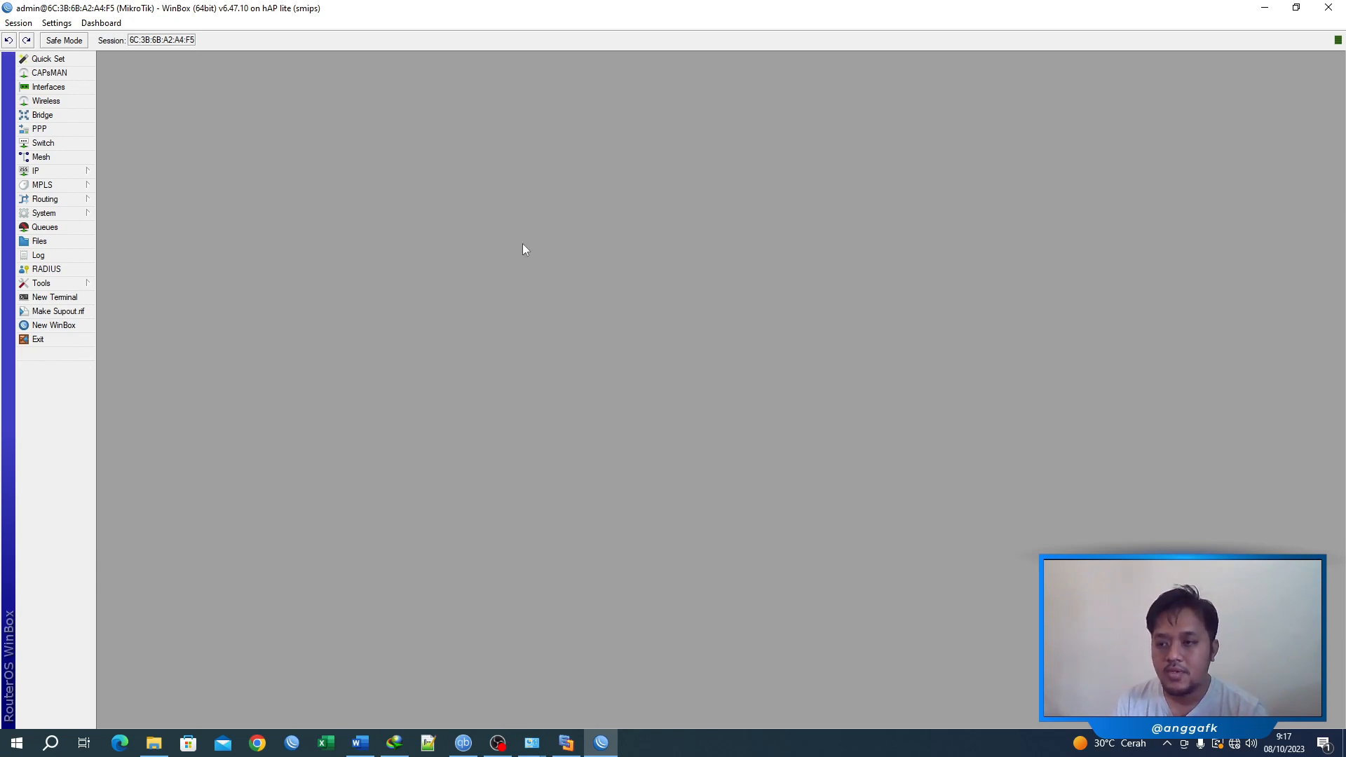
Step: Enter 8.8.8.8 and 1.1.1.1 as the router's DNS servers
{"action": "left_click", "coordinate": [82, 176]}
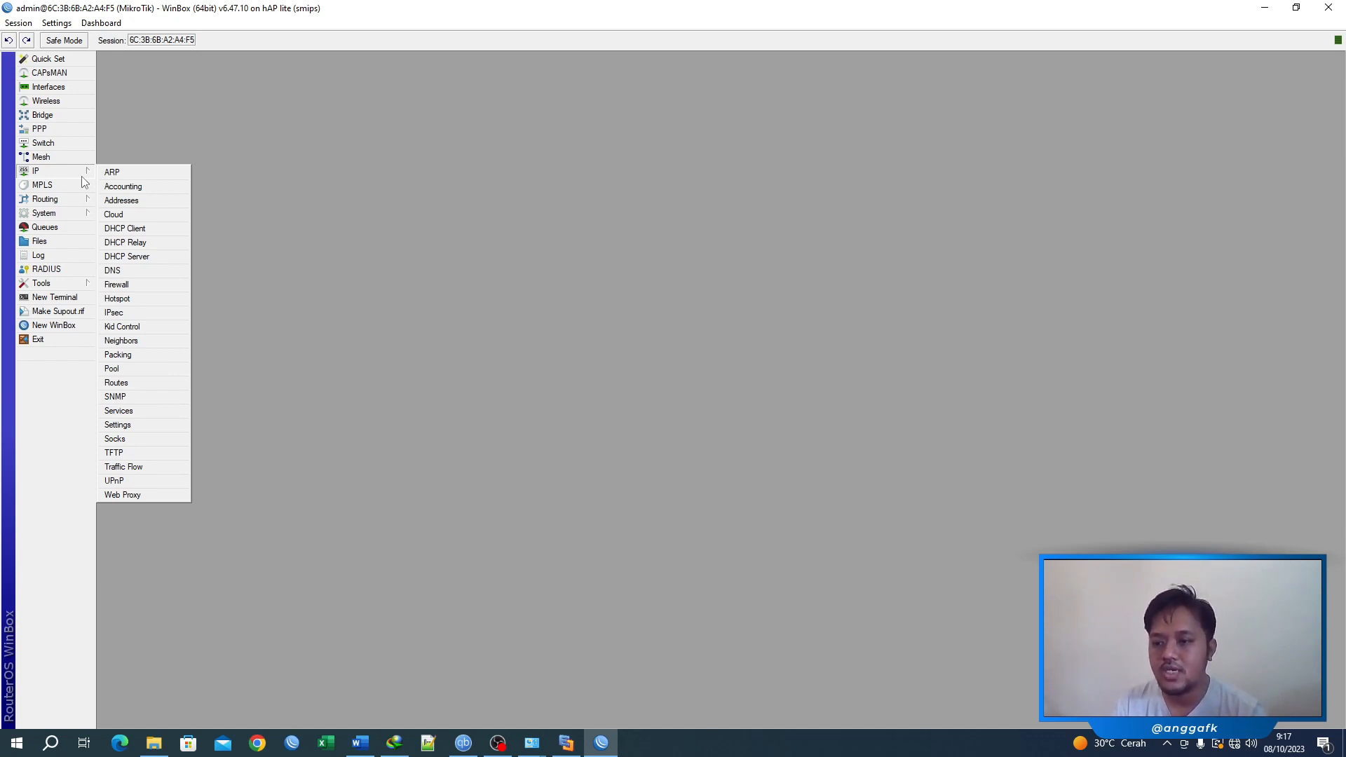
{"action": "left_click", "coordinate": [146, 140]}
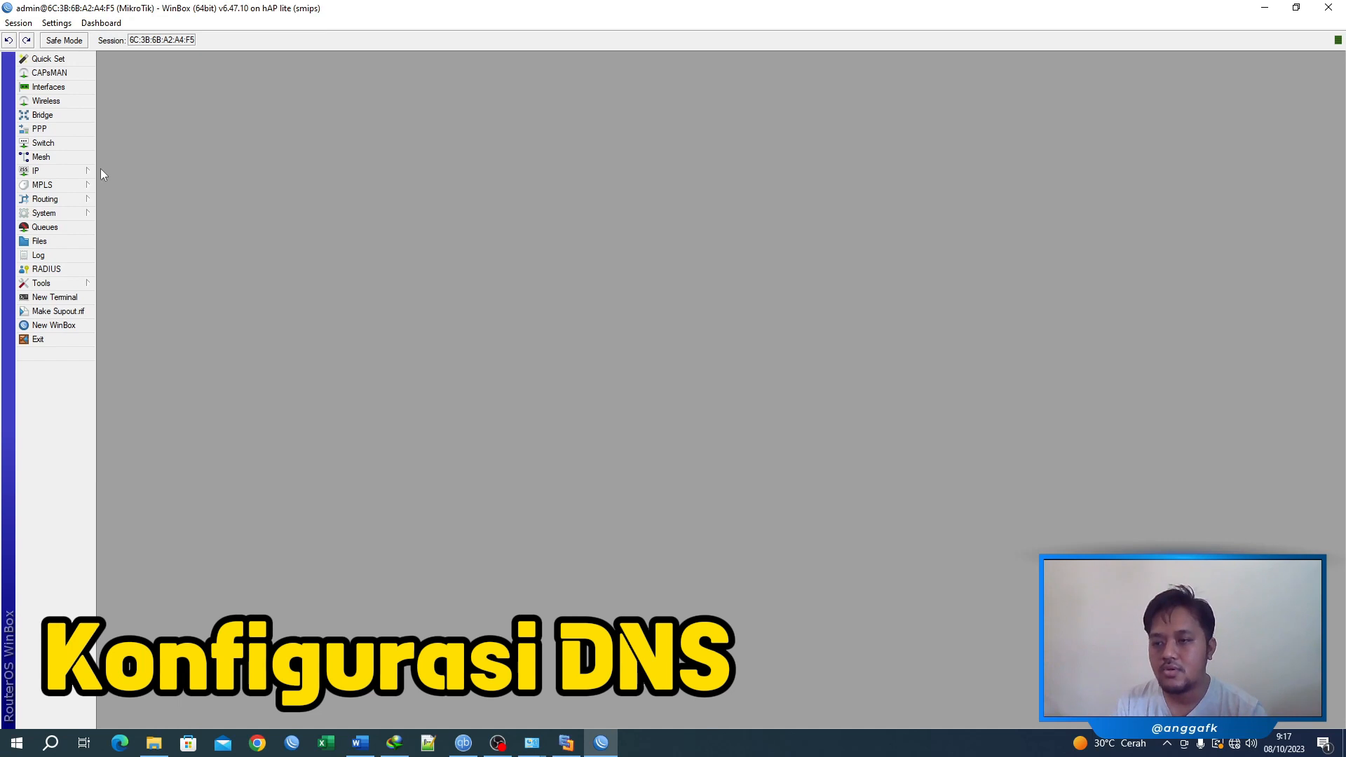
{"action": "left_click", "coordinate": [61, 171]}
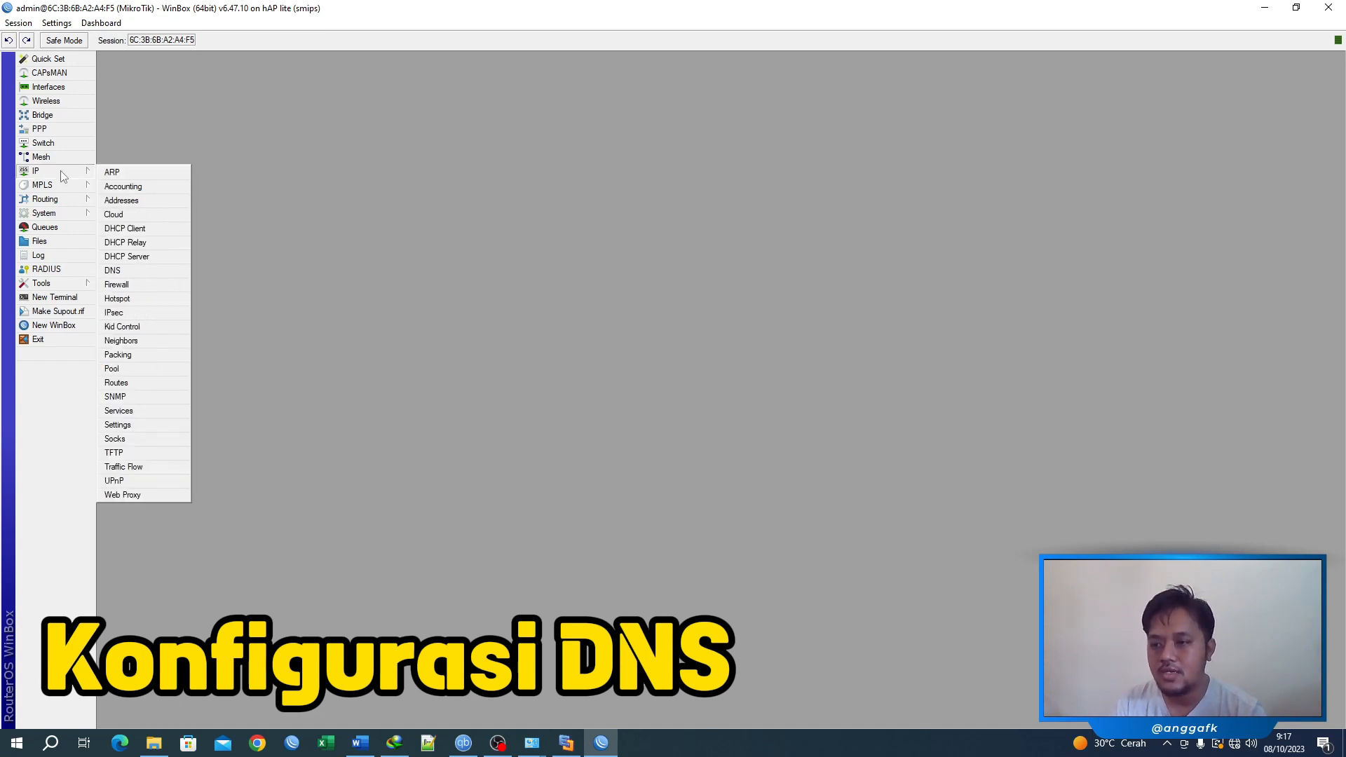
{"action": "left_click", "coordinate": [150, 273]}
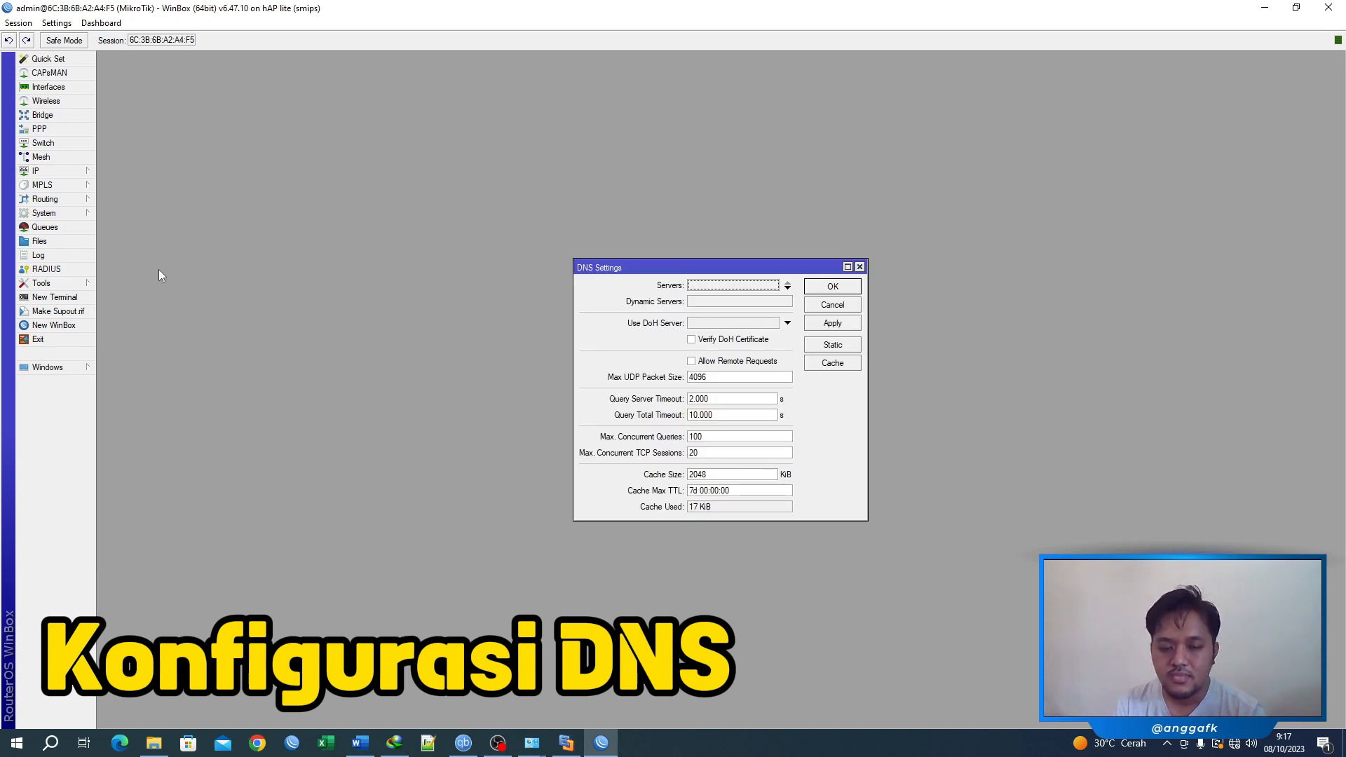
{"action": "left_click", "coordinate": [726, 286]}
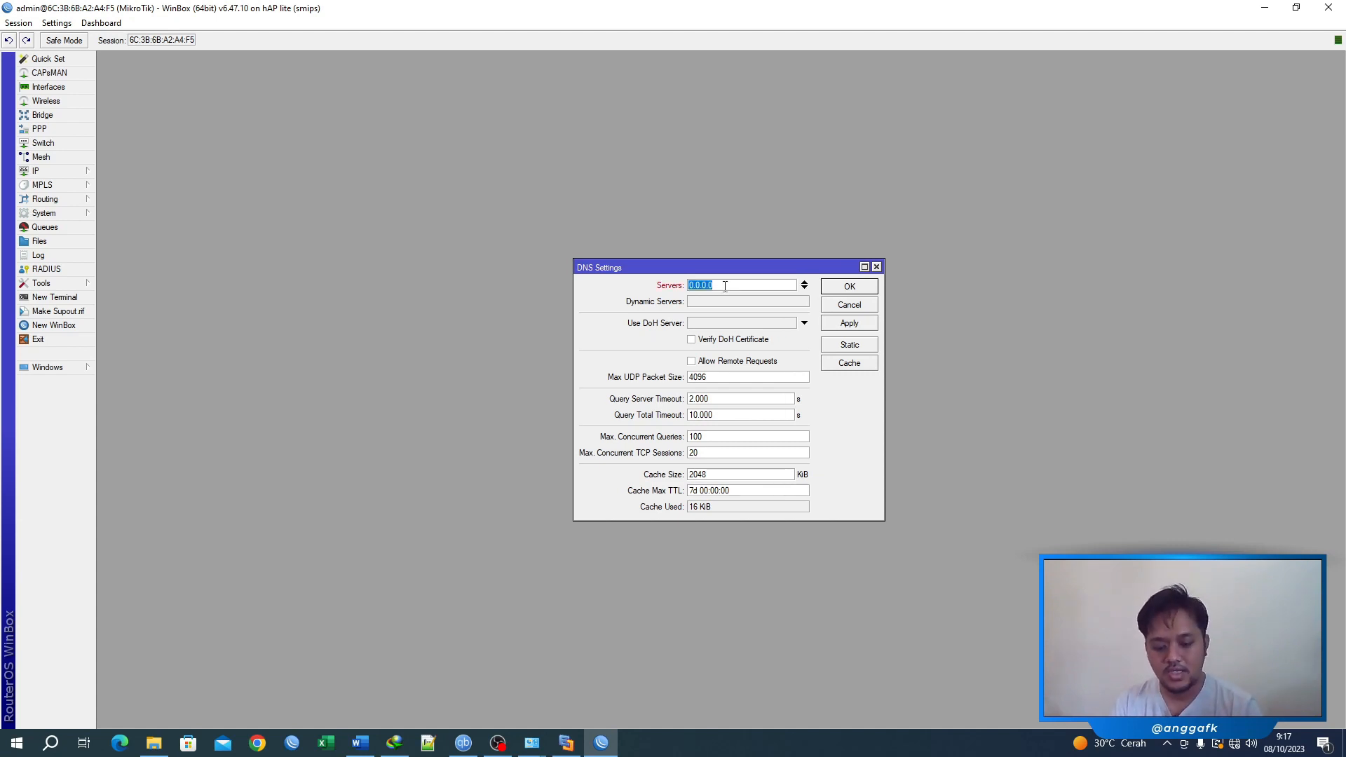
{"action": "type", "text": "8.8.8.8"}
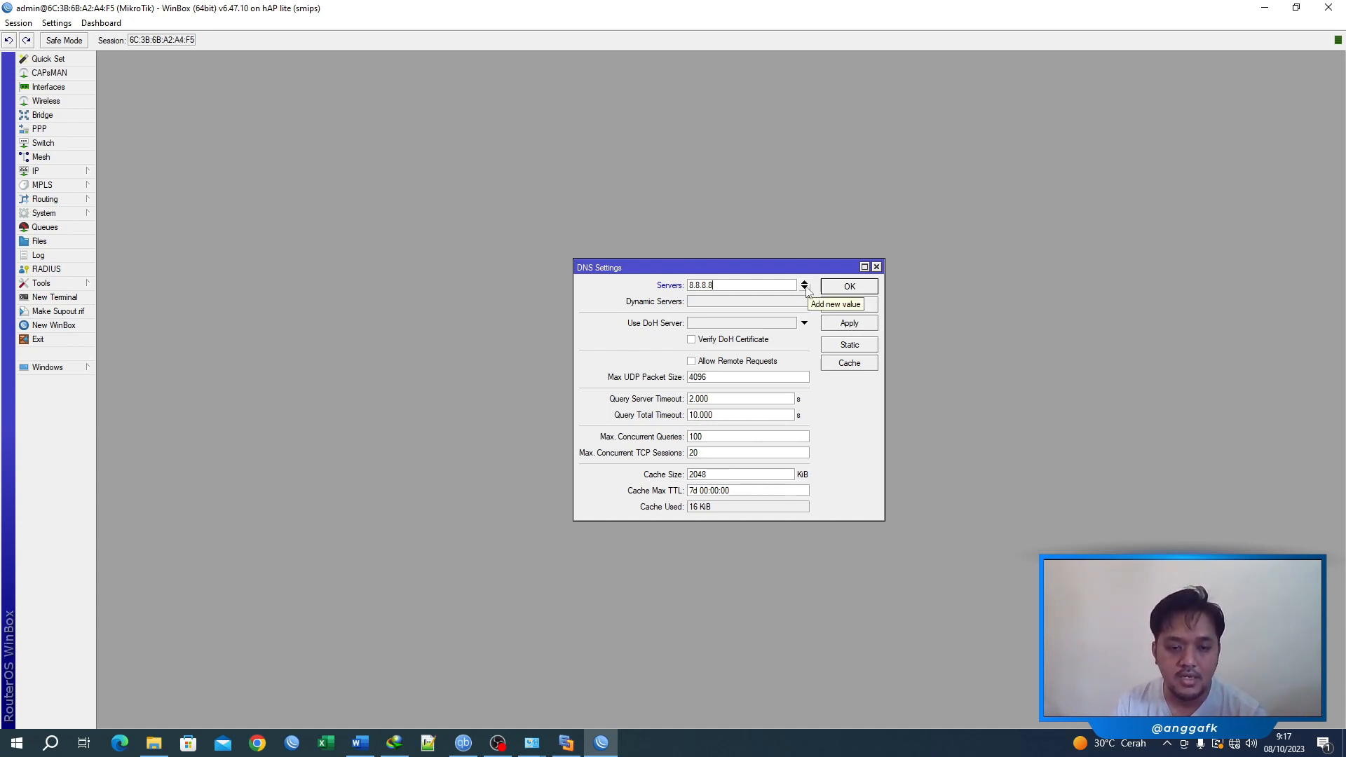
{"action": "left_click", "coordinate": [805, 288]}
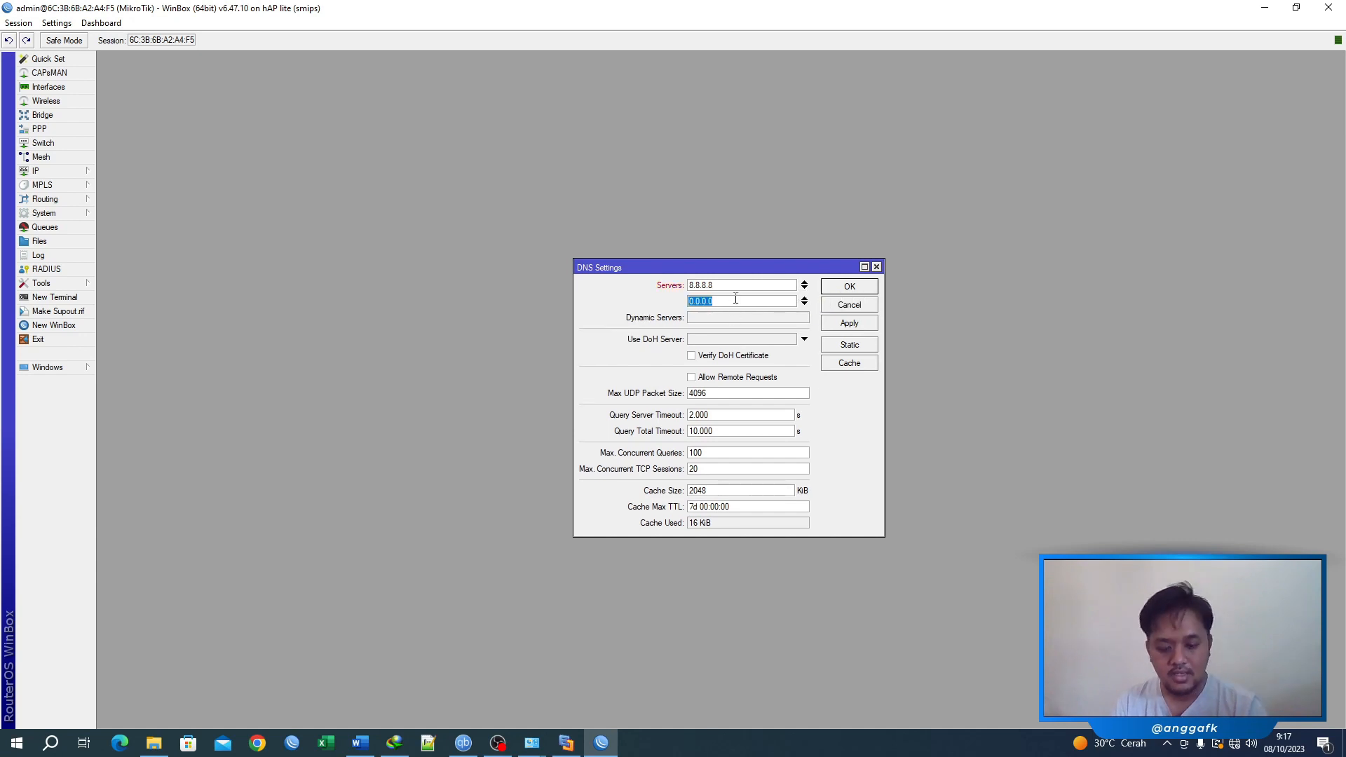
{"action": "type", "text": "1"}
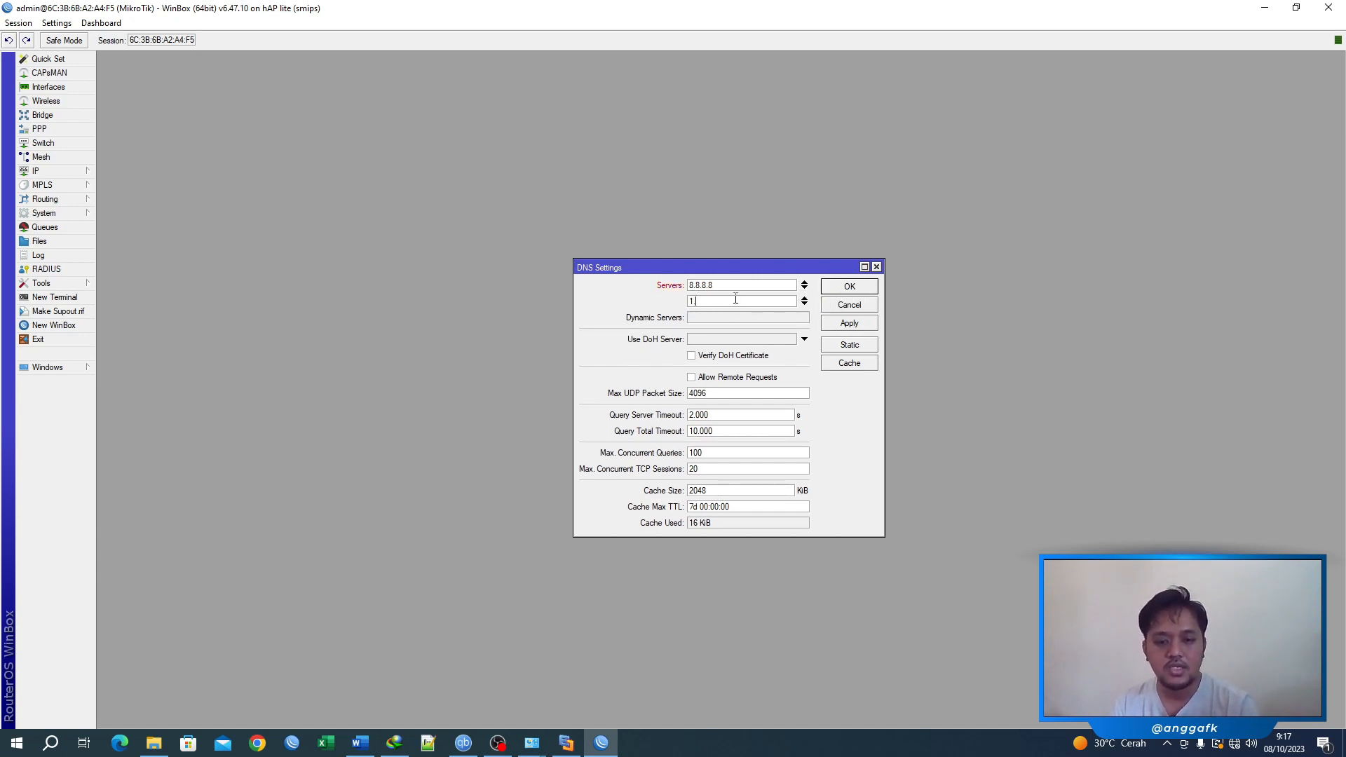
{"action": "type", "text": ".1.1.1"}
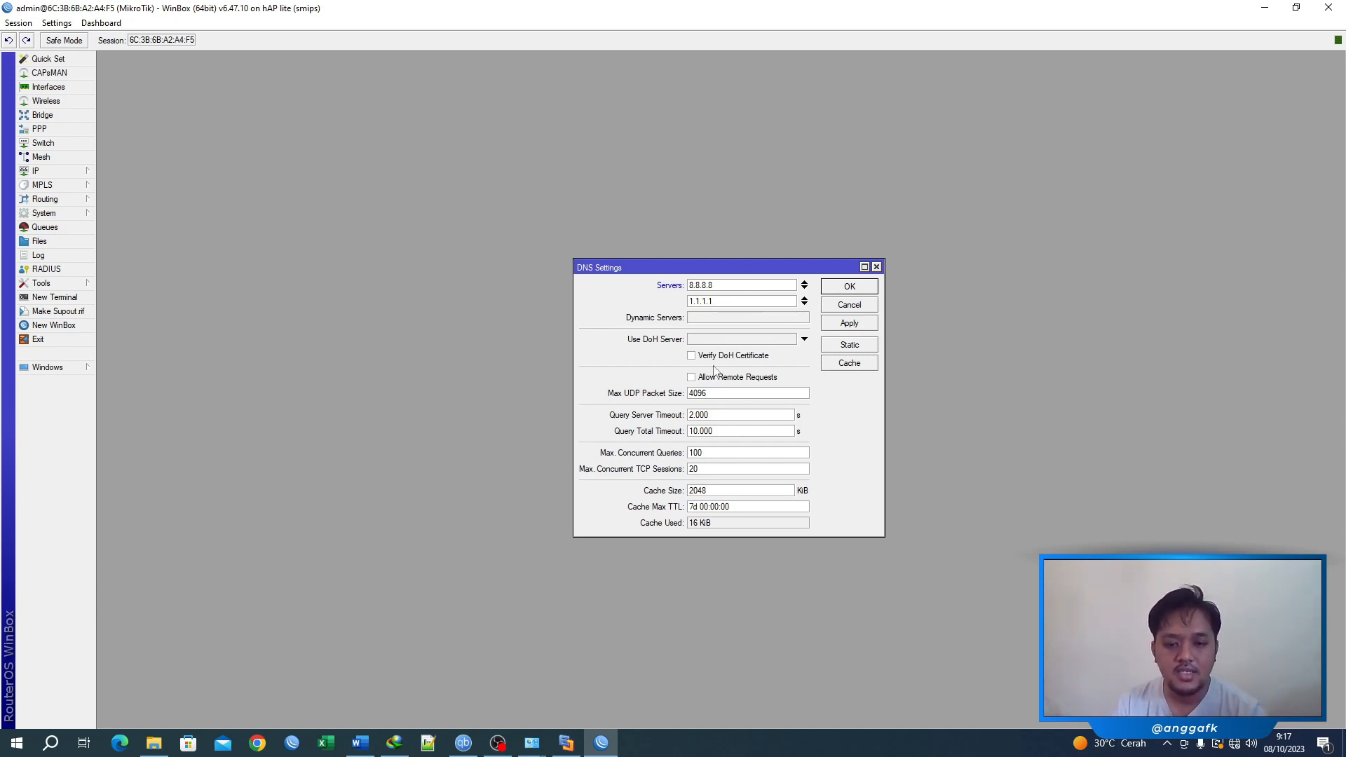
Step: Enable Allow Remote Requests in the DNS settings, then apply and close them
{"action": "left_click", "coordinate": [692, 378]}
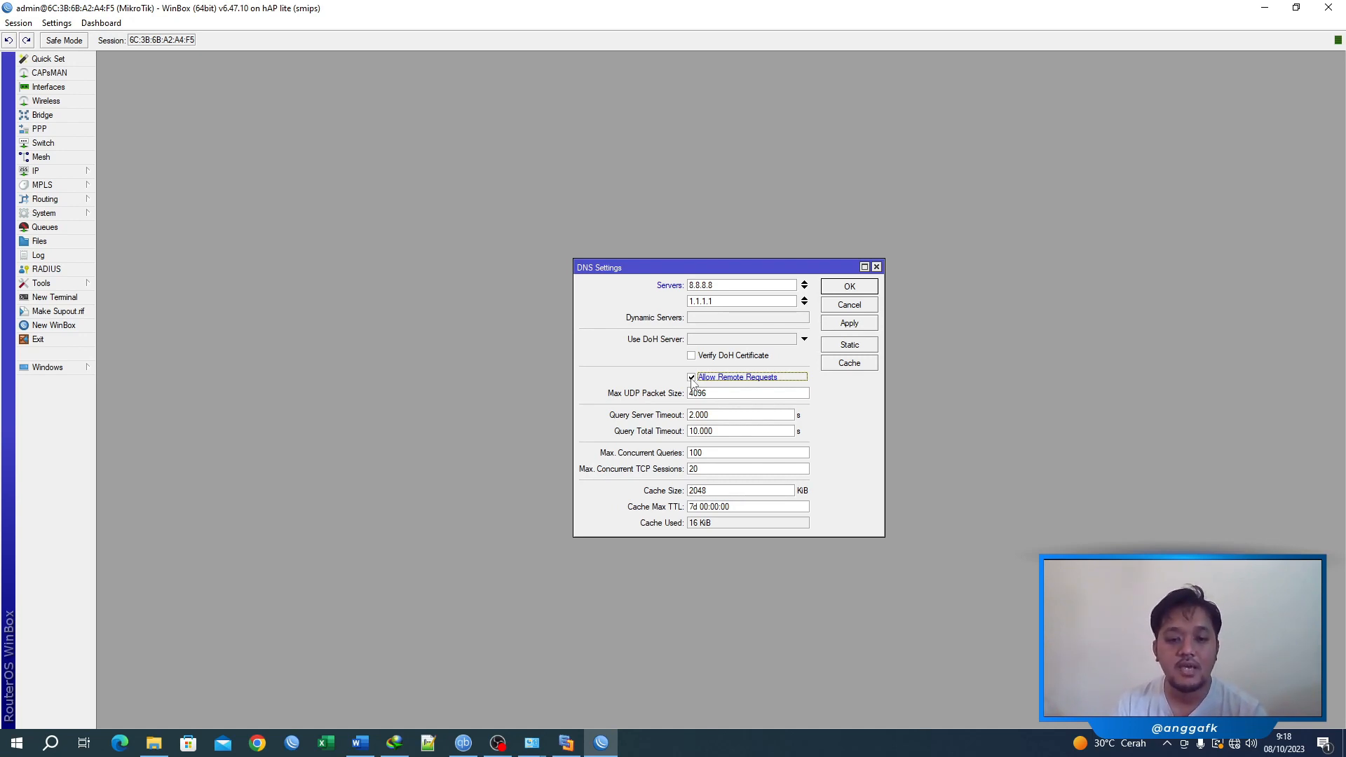
{"action": "left_click_drag", "start_coordinate": [714, 285], "coordinate": [685, 302]}
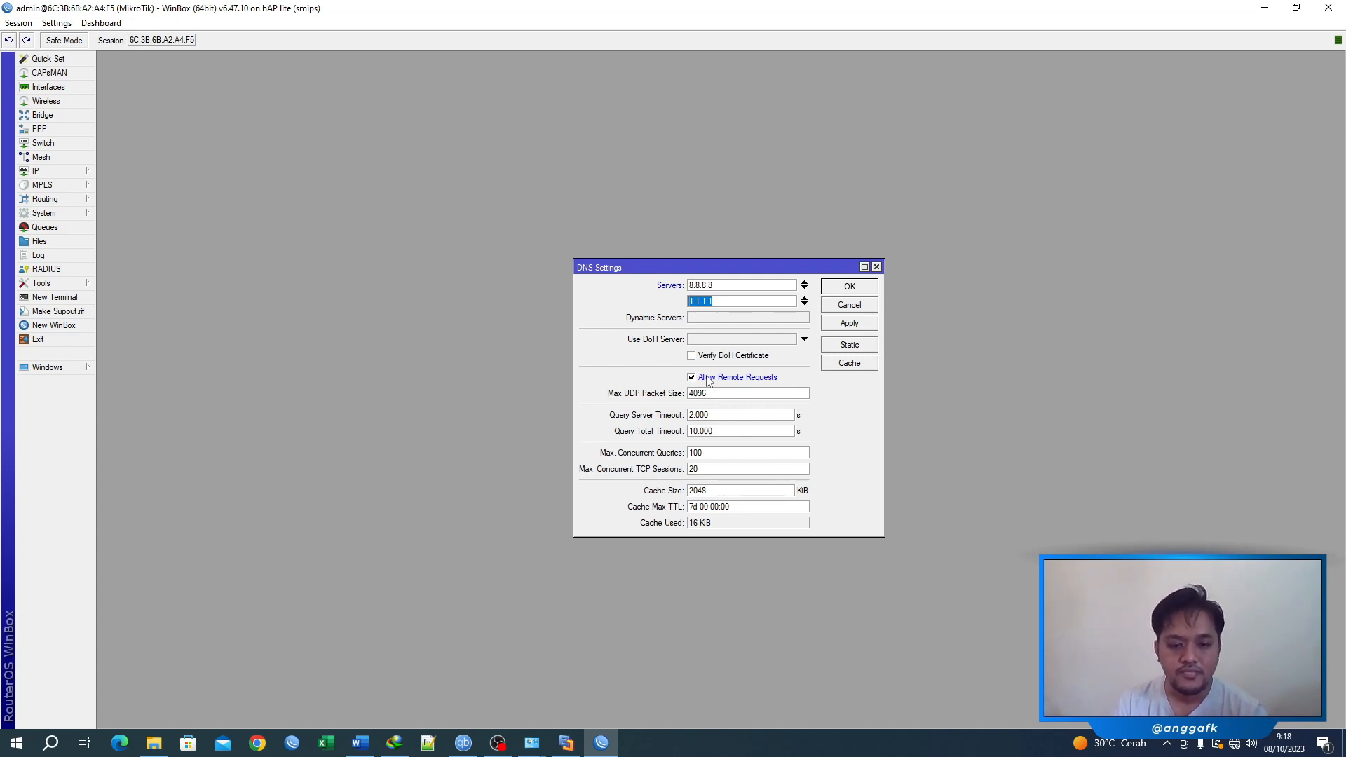
{"action": "left_click", "coordinate": [849, 324]}
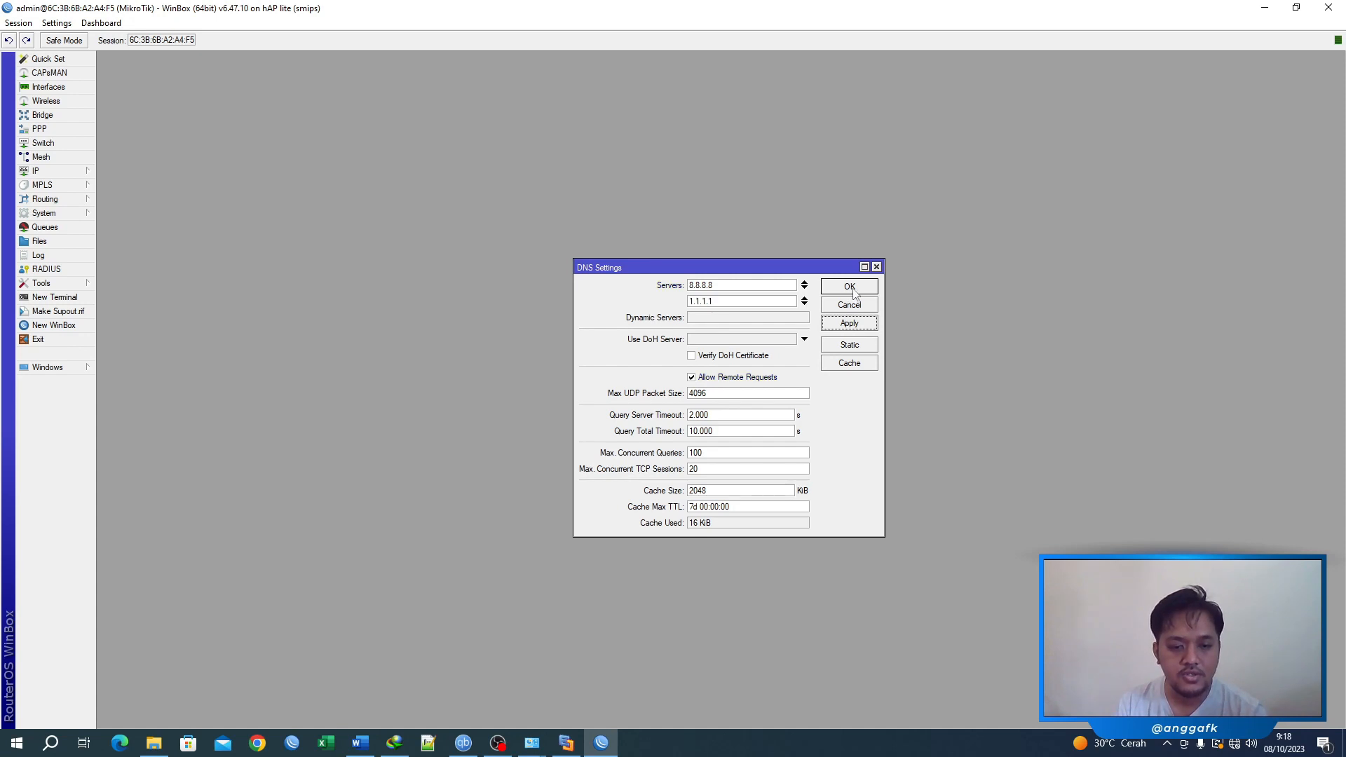
{"action": "left_click", "coordinate": [849, 287]}
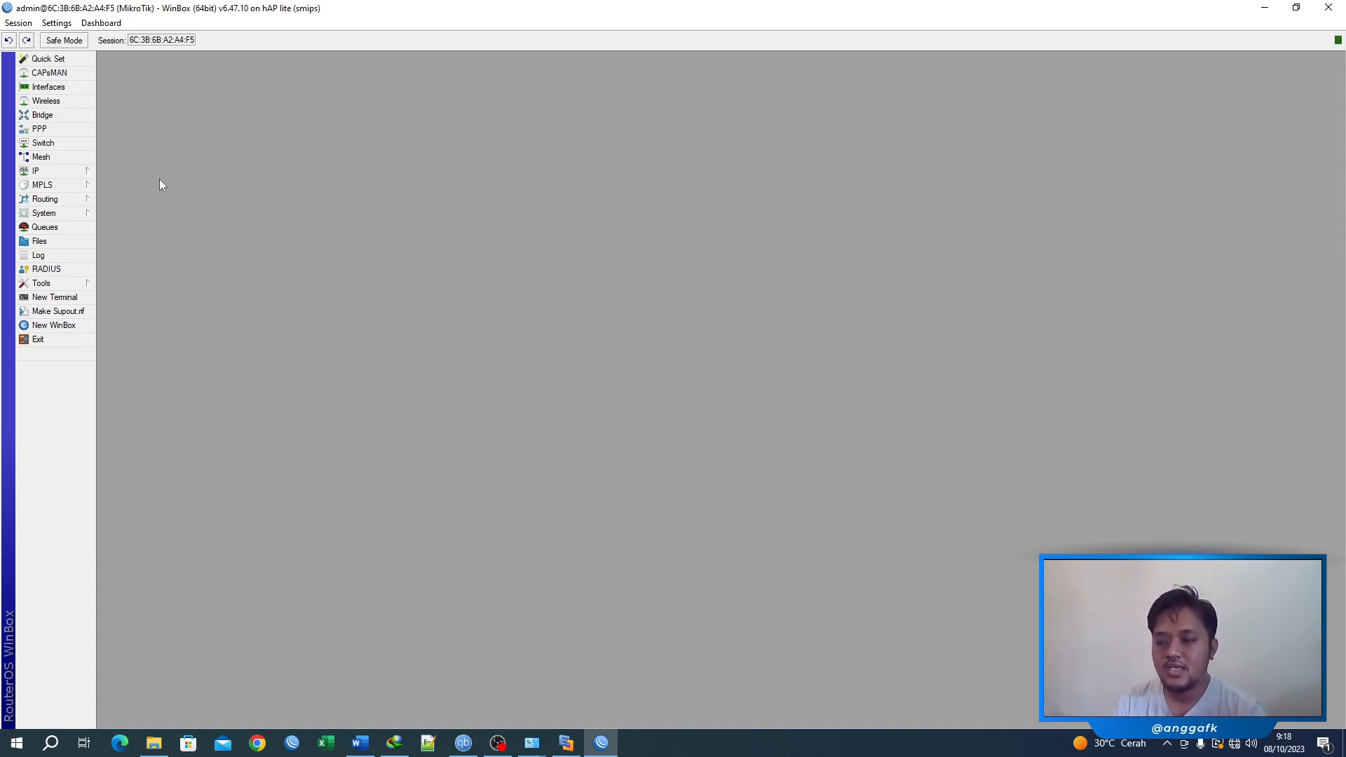
Step: Add a default route for destination 0.0.0.0/0 with gateway 192.168.20.1 and save it
{"action": "left_click", "coordinate": [76, 175]}
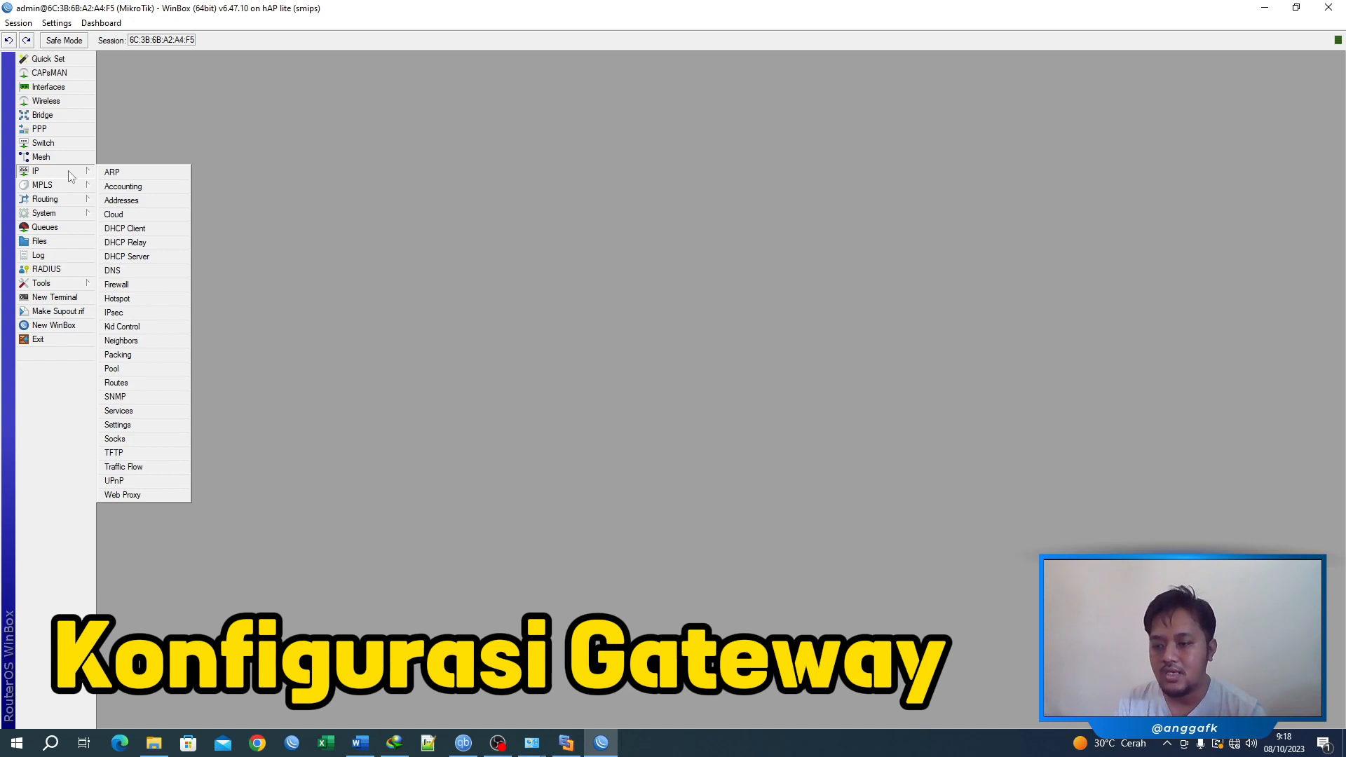
{"action": "left_click", "coordinate": [145, 383]}
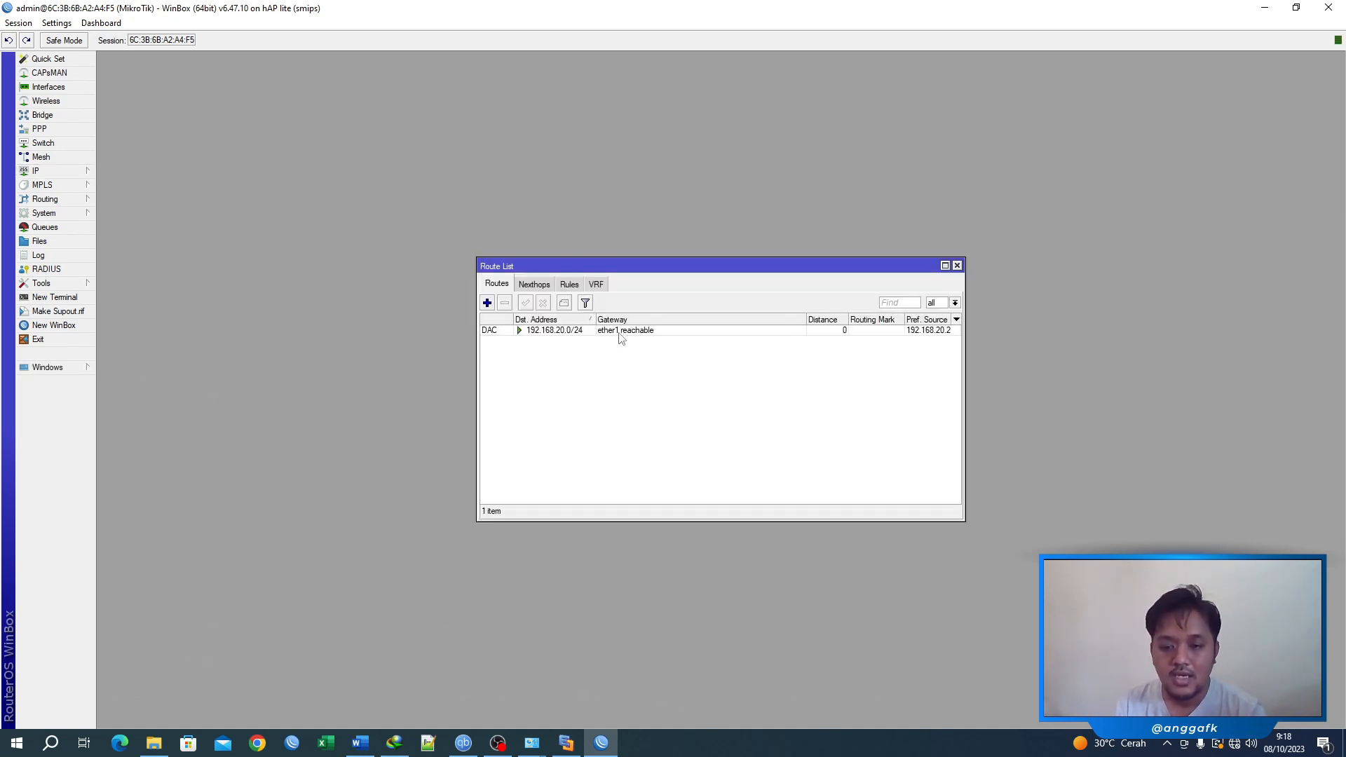
{"action": "left_click", "coordinate": [490, 306]}
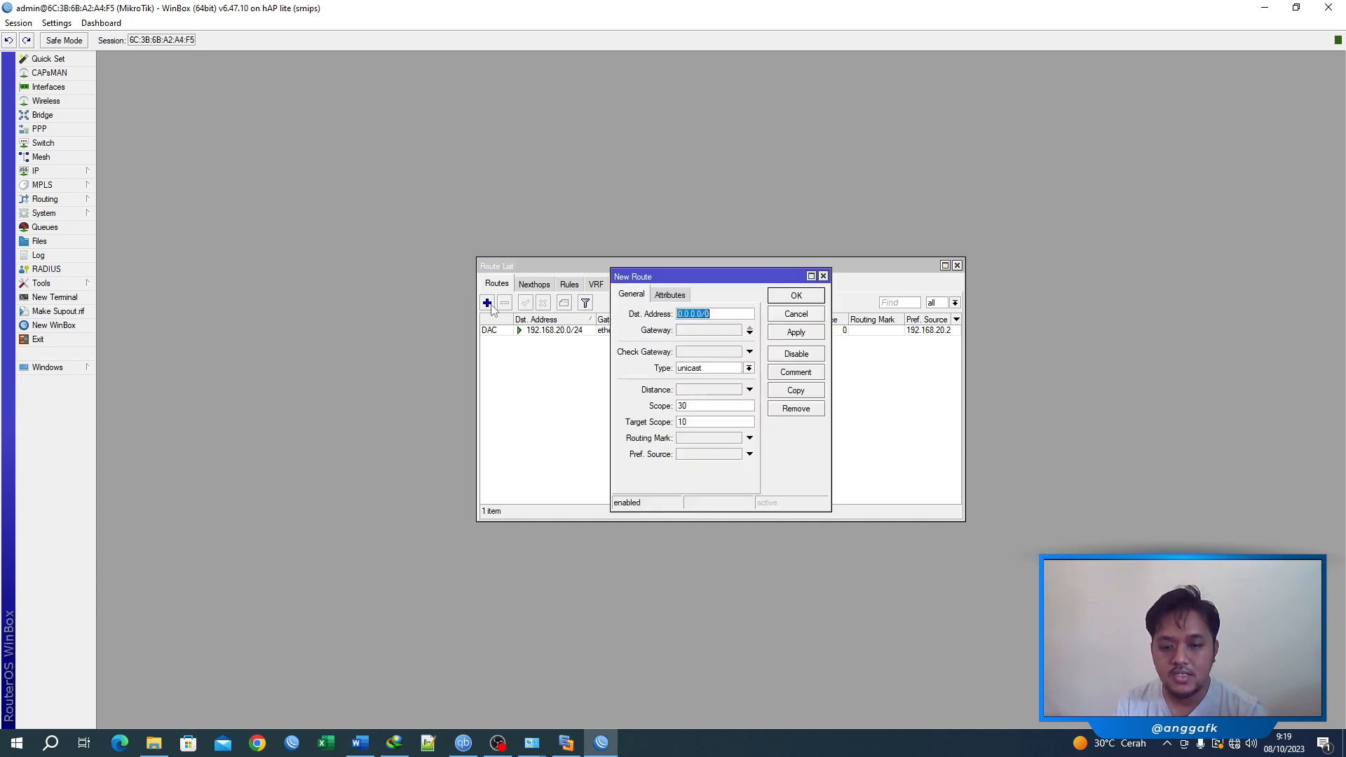
{"action": "left_click", "coordinate": [715, 331]}
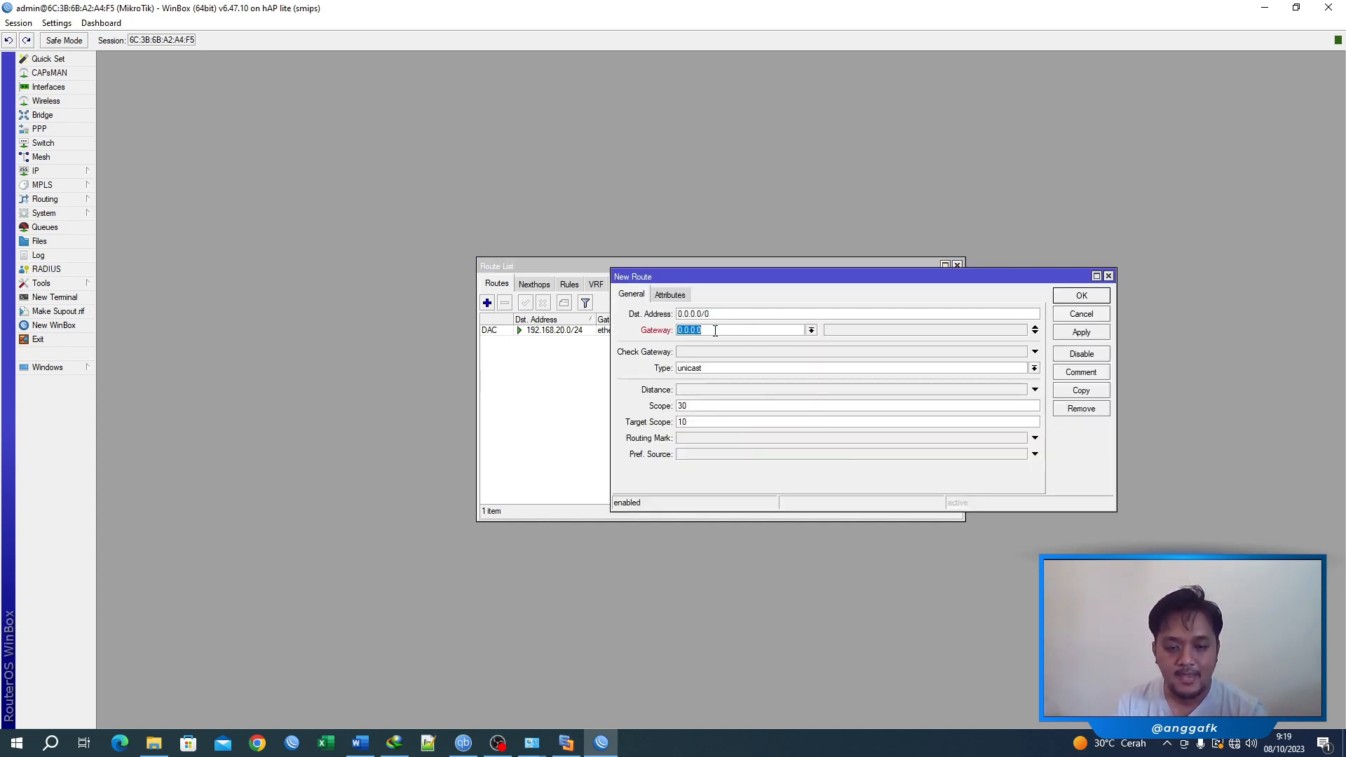
{"action": "type", "text": "19"}
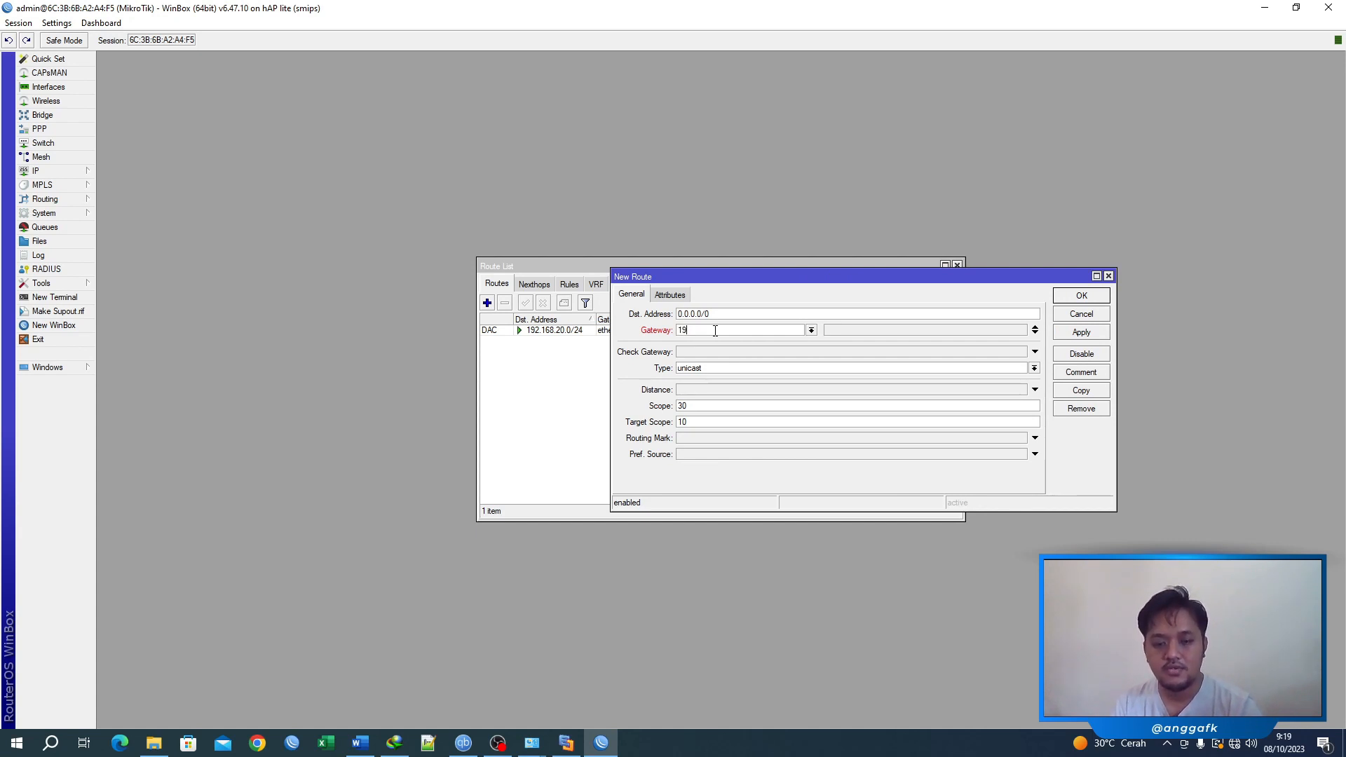
{"action": "type", "text": "2.168.20.1"}
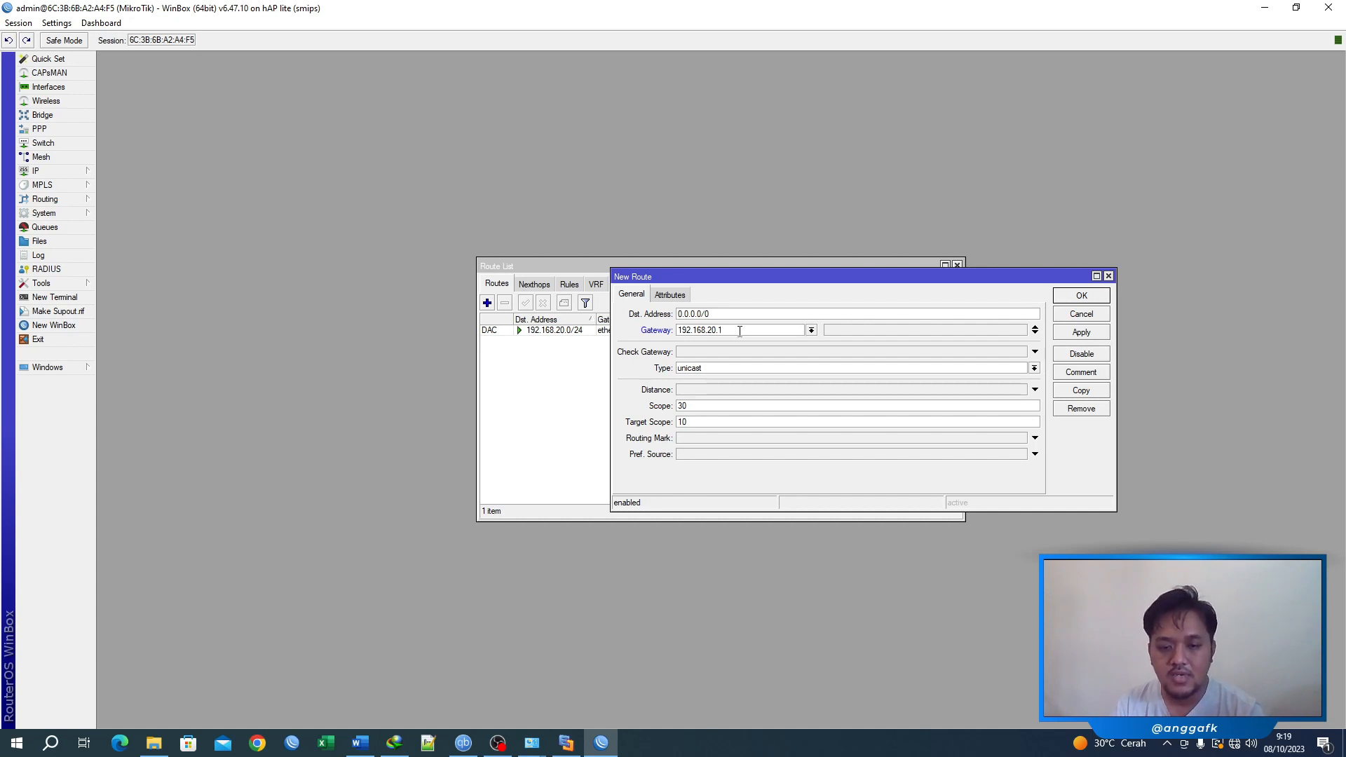
{"action": "mouse_move", "coordinate": [740, 331]}
{"action": "left_mouse_down"}
{"action": "mouse_move", "coordinate": [683, 327]}
{"action": "mouse_move", "coordinate": [747, 336]}
{"action": "left_mouse_up"}
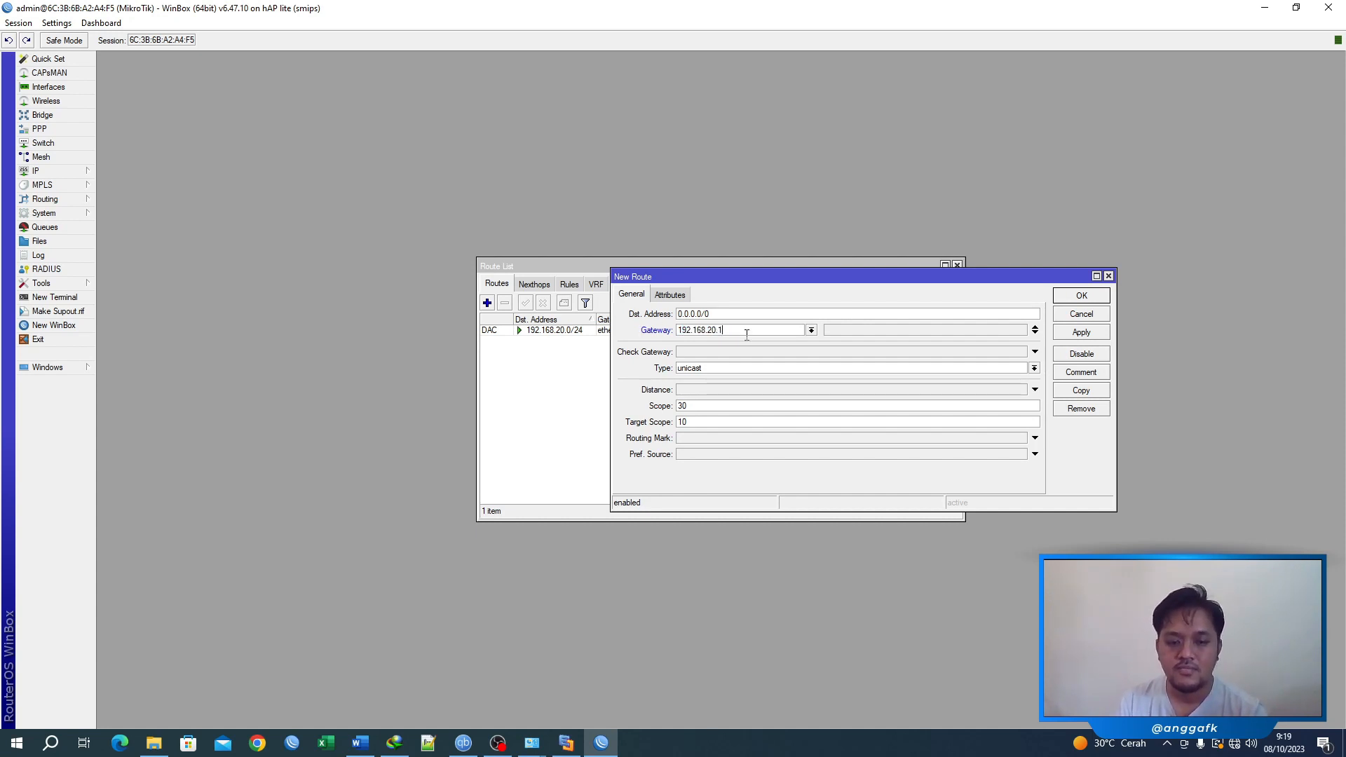
{"action": "left_click", "coordinate": [1077, 336]}
{"action": "left_click", "coordinate": [1082, 297]}
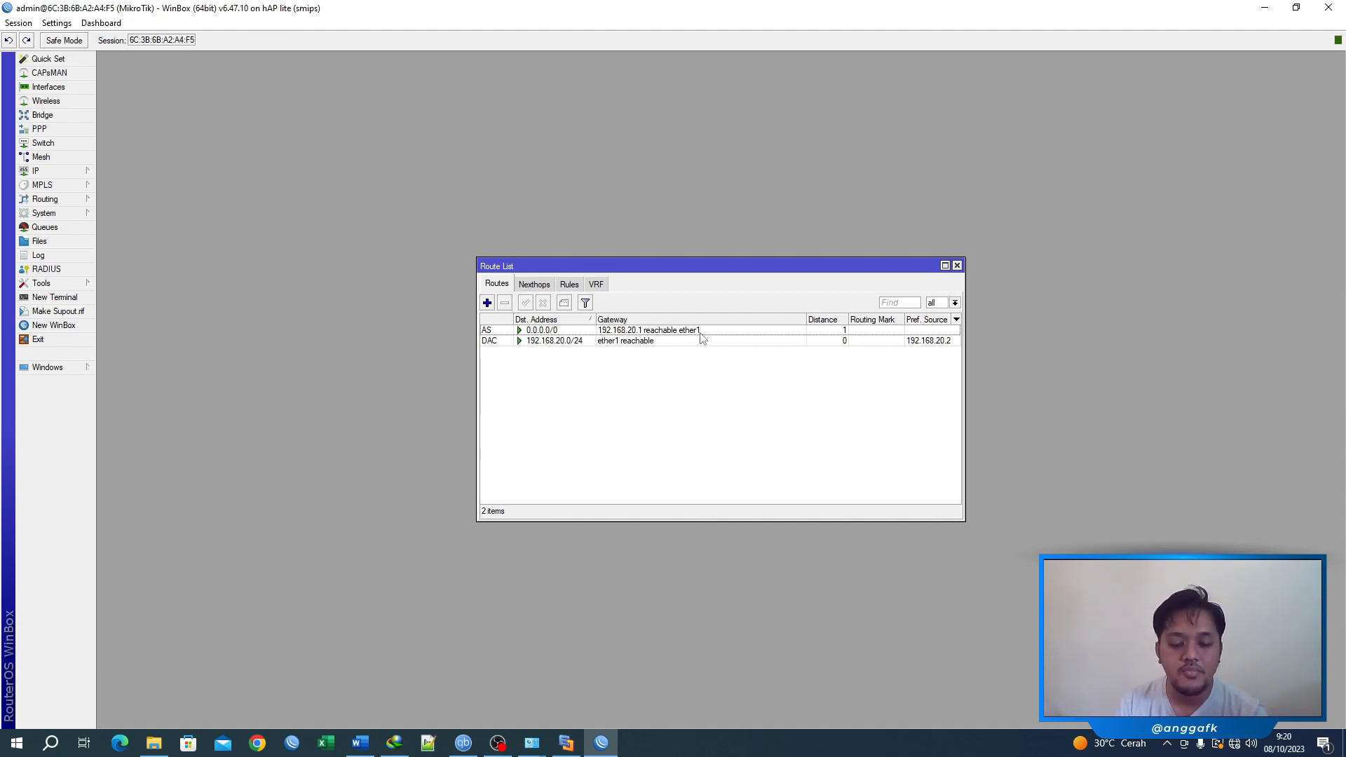
Step: Close the route list and start a new rule in the firewall's NAT table
{"action": "left_click", "coordinate": [957, 265]}
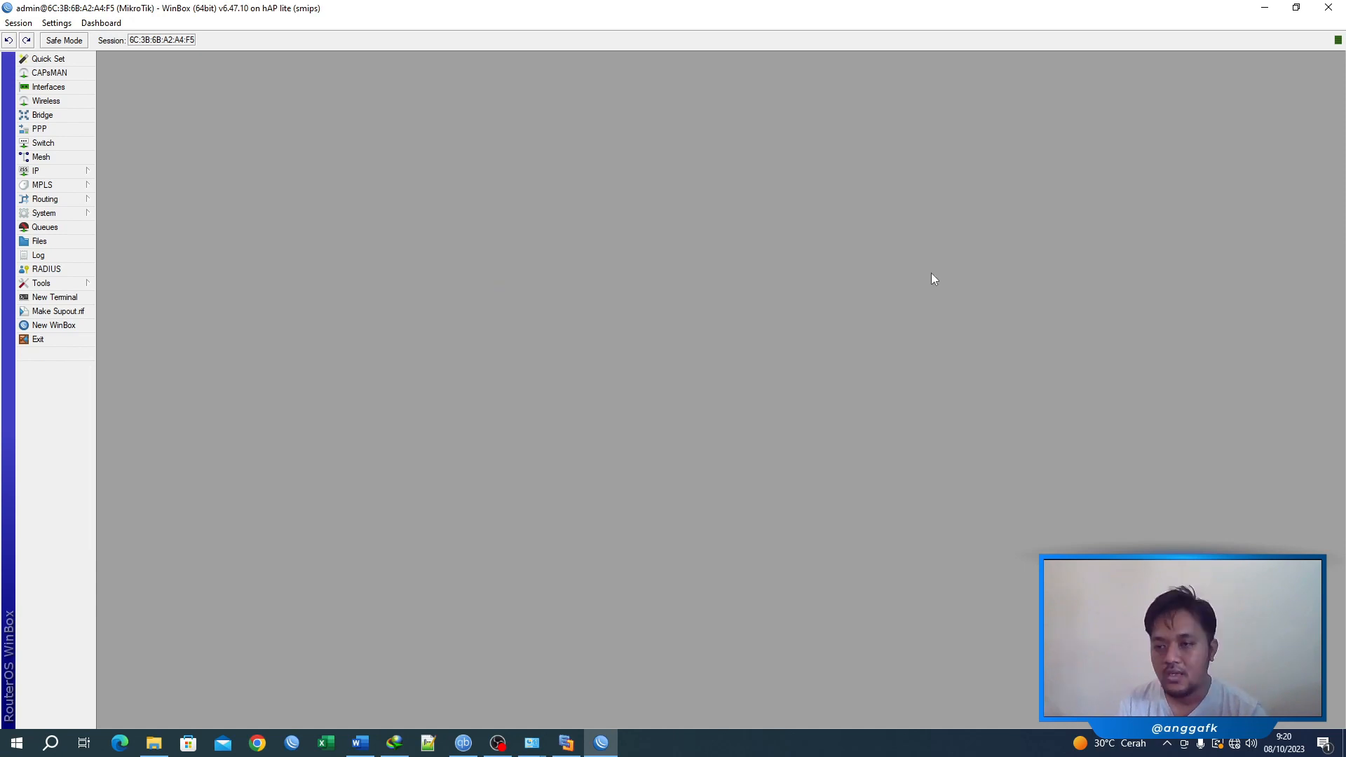
{"action": "left_click", "coordinate": [85, 172]}
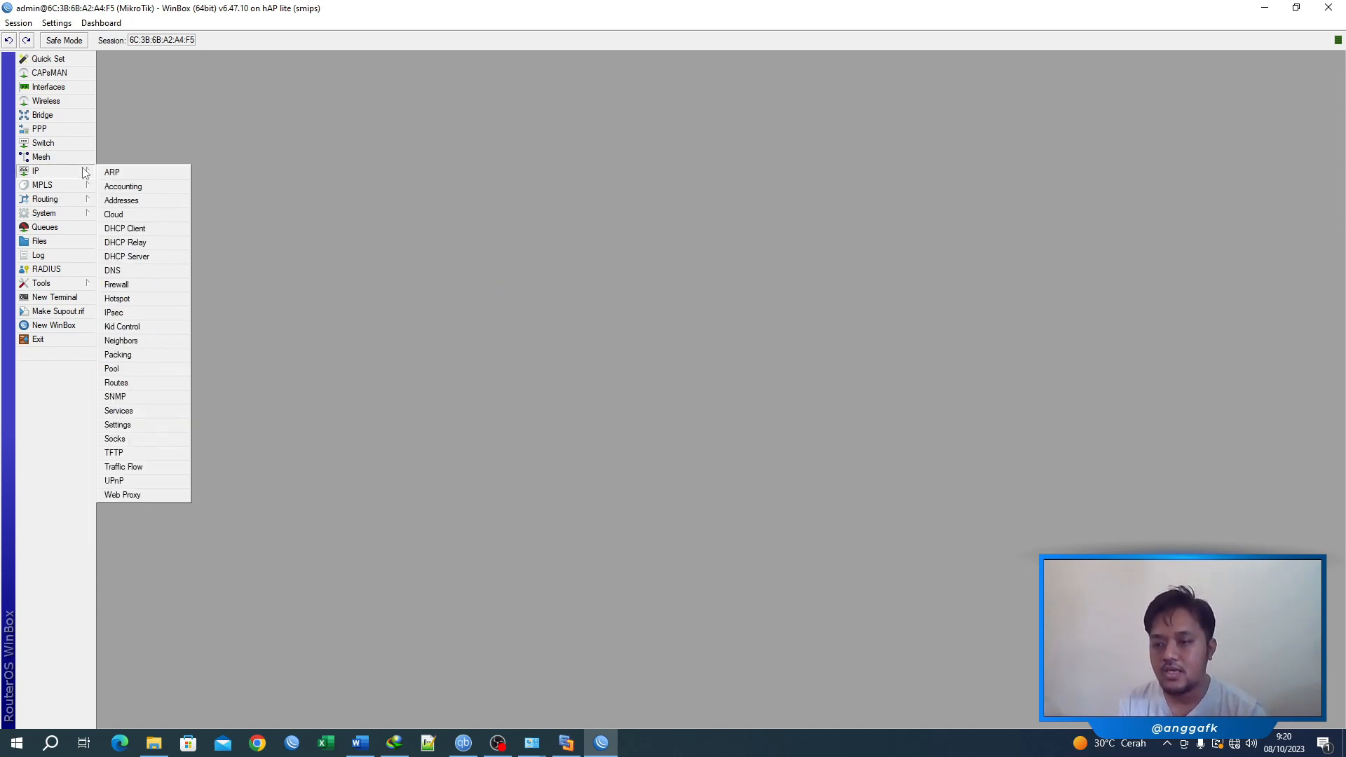
{"action": "left_click", "coordinate": [128, 135]}
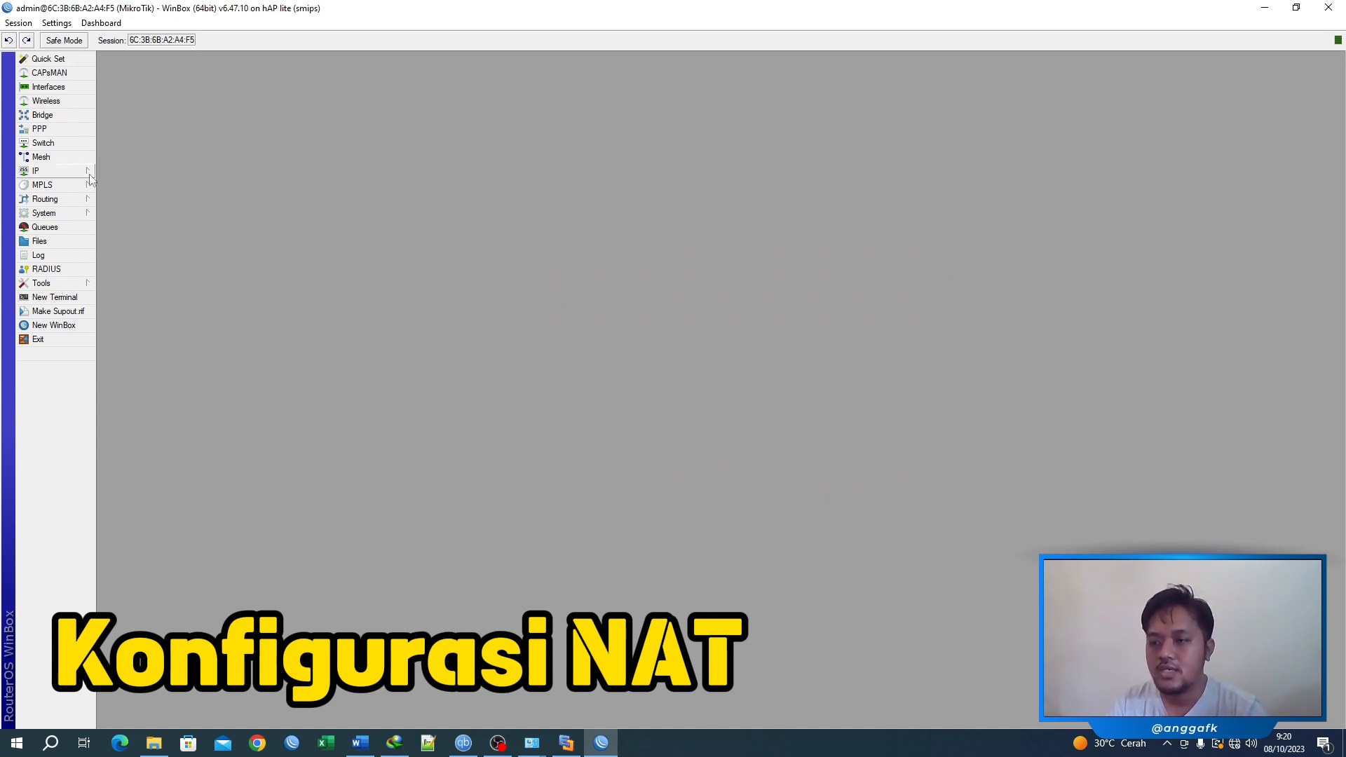
{"action": "left_click", "coordinate": [68, 171]}
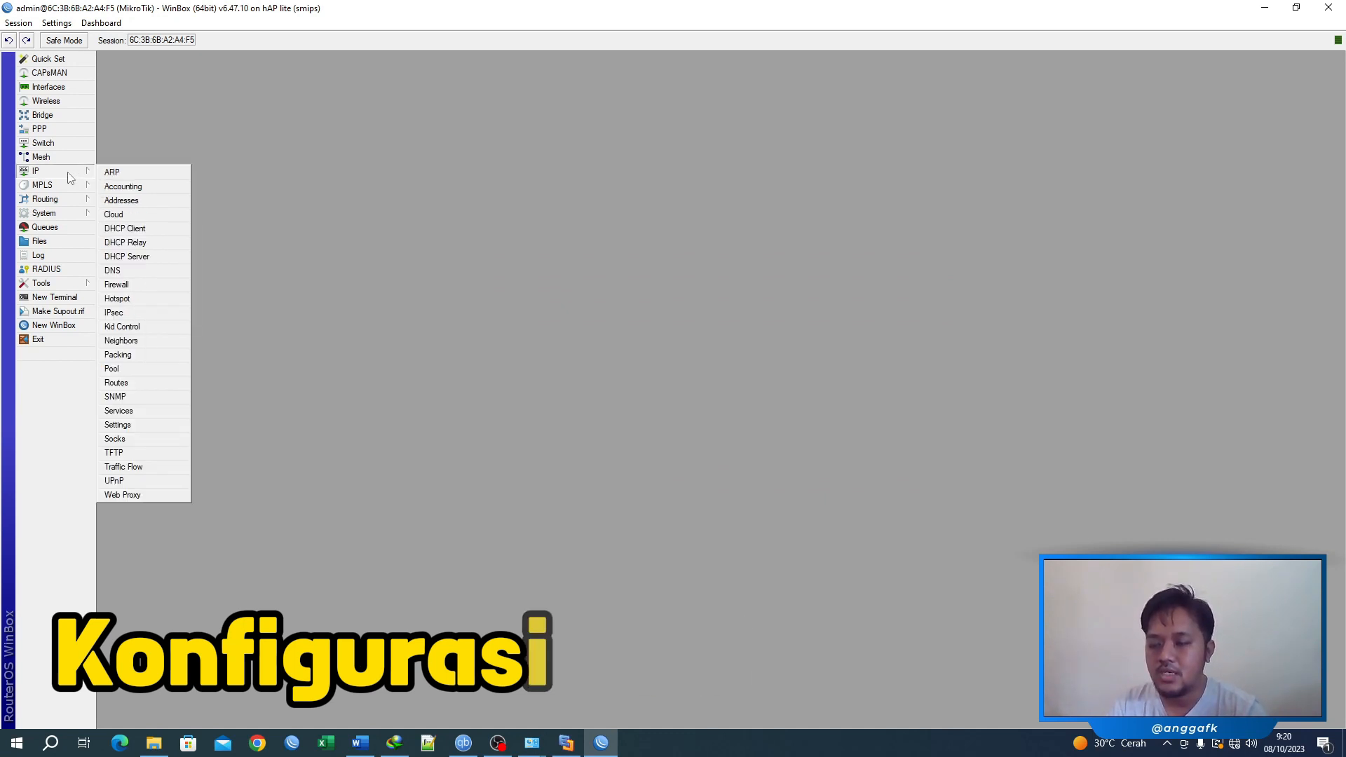
{"action": "left_click", "coordinate": [145, 286]}
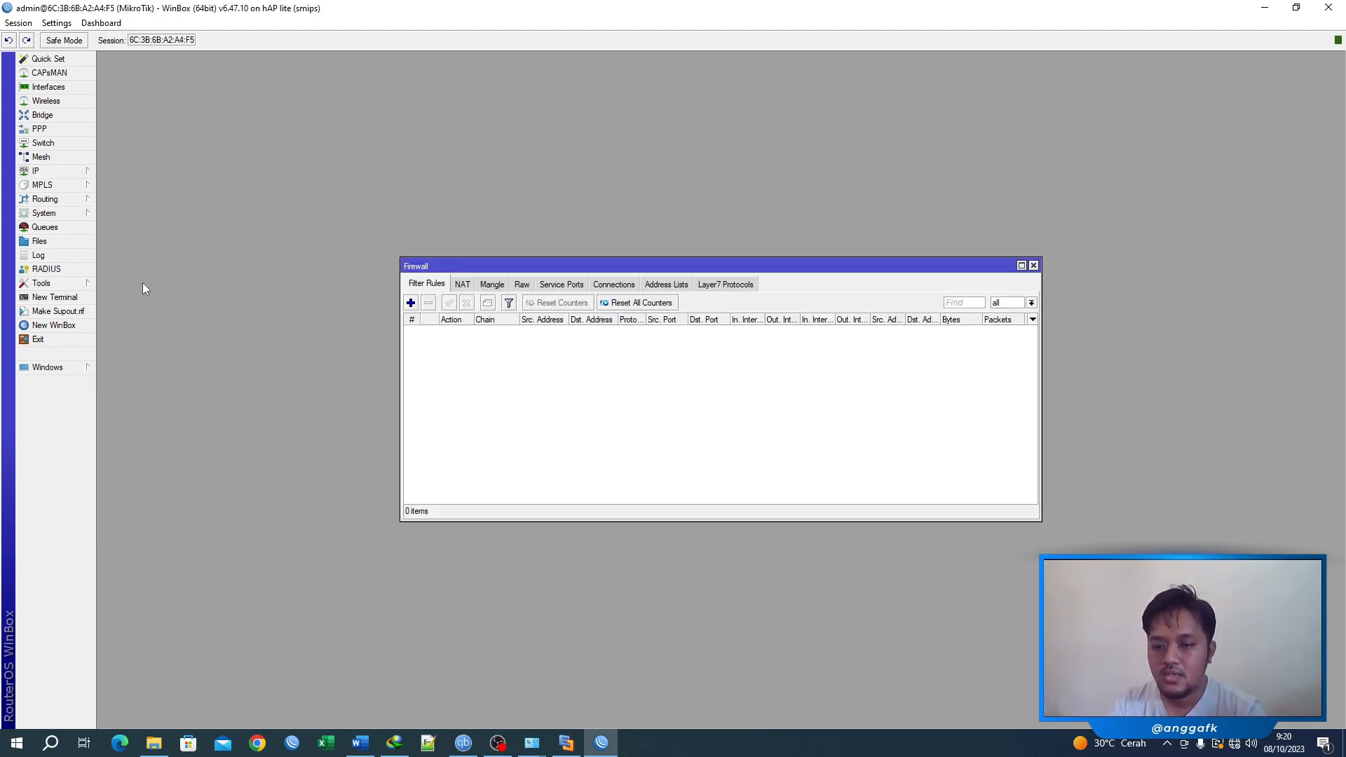
{"action": "left_click", "coordinate": [463, 286]}
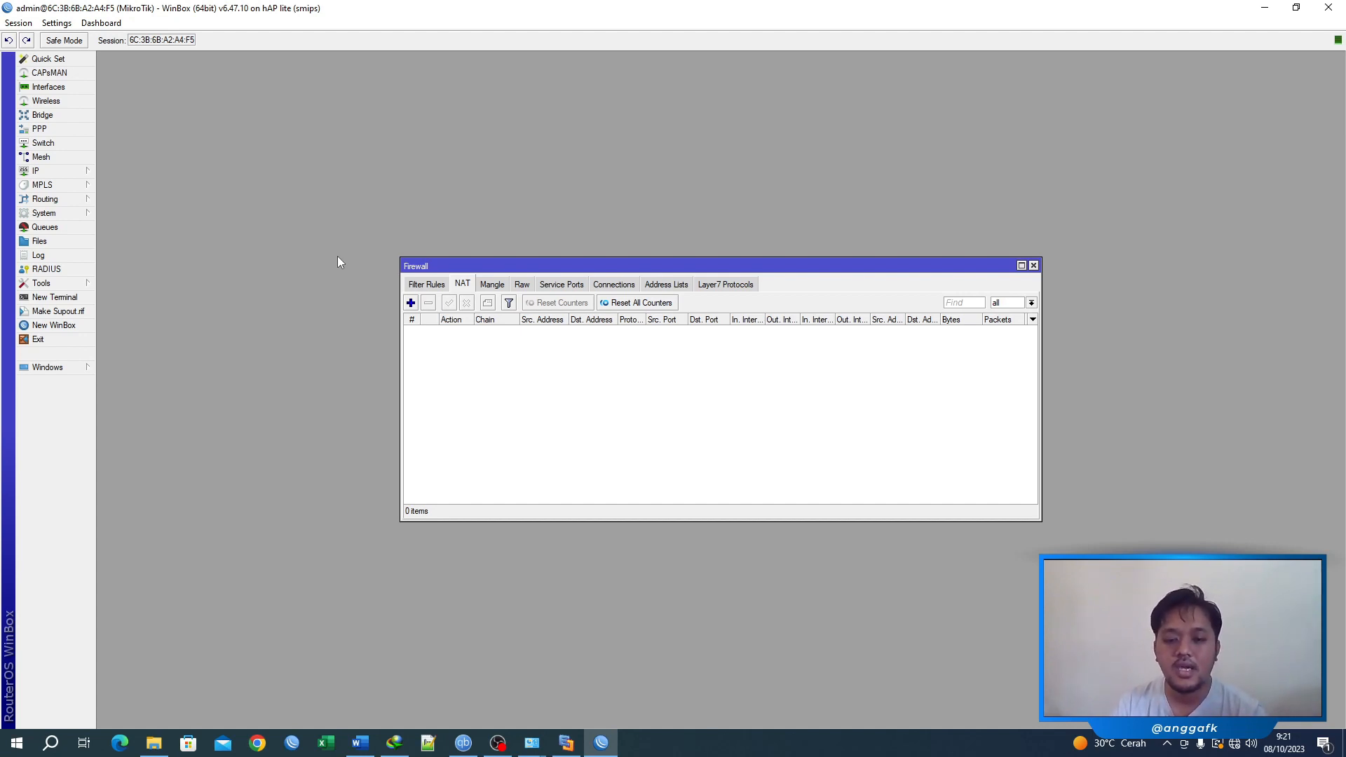
{"action": "left_click", "coordinate": [411, 303]}
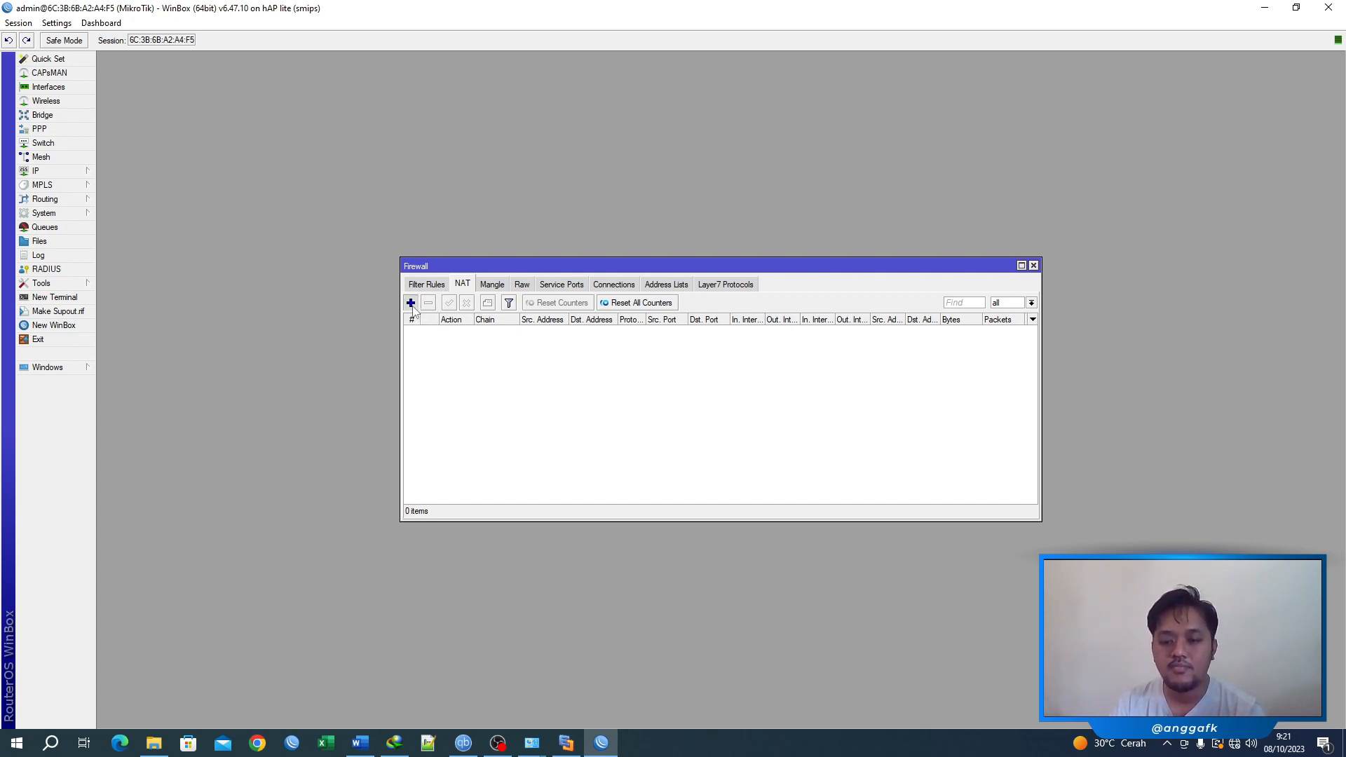
Step: Keep the new NAT rule on the srcnat chain and set its outgoing interface to ether1
{"action": "left_click", "coordinate": [707, 268]}
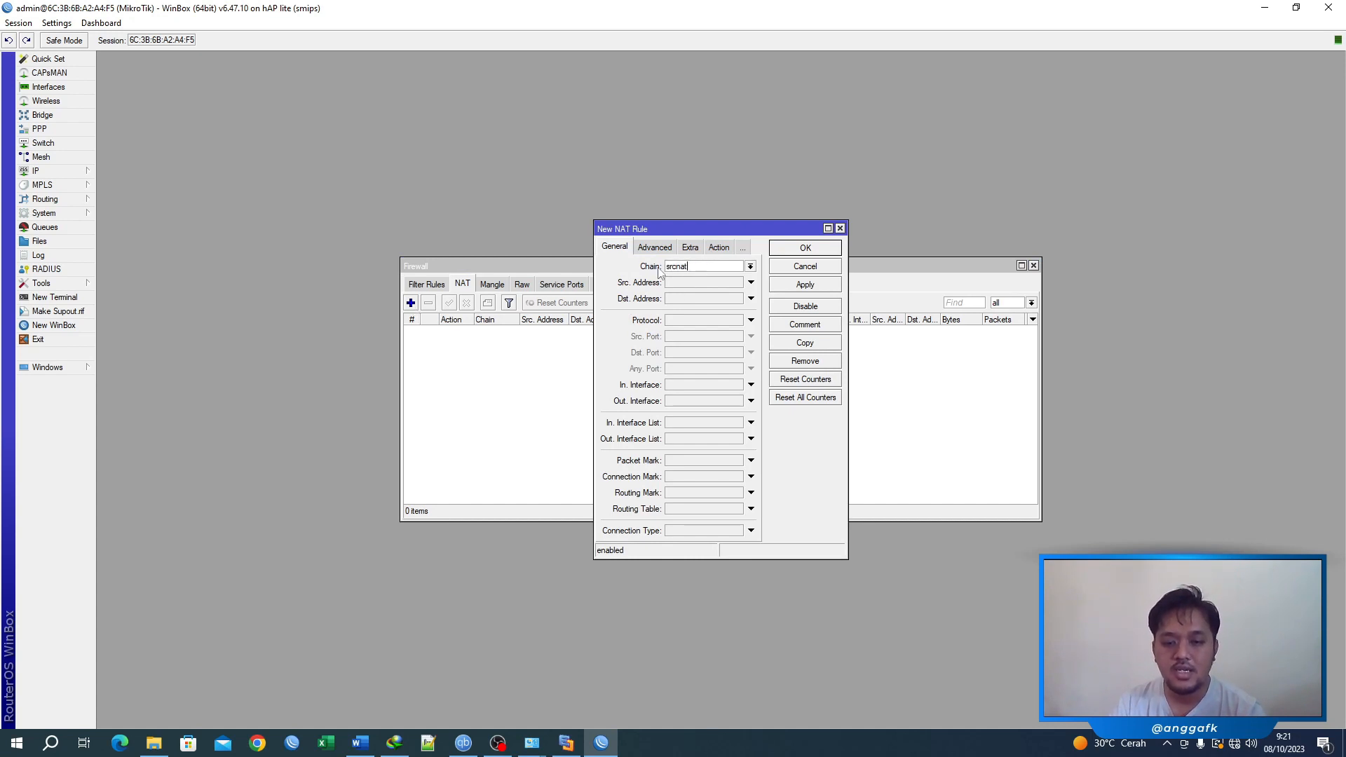
{"action": "left_click_drag", "start_coordinate": [667, 266], "coordinate": [695, 267]}
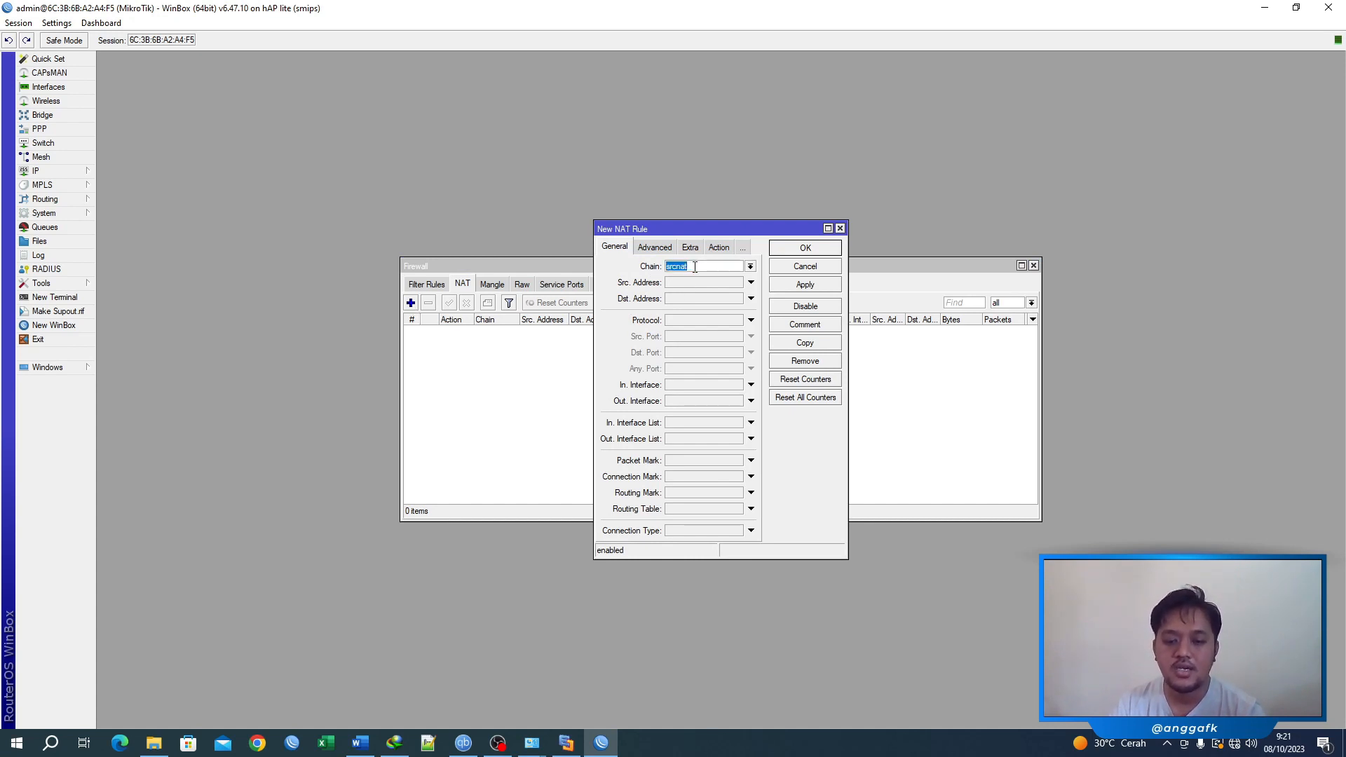
{"action": "left_click", "coordinate": [695, 267]}
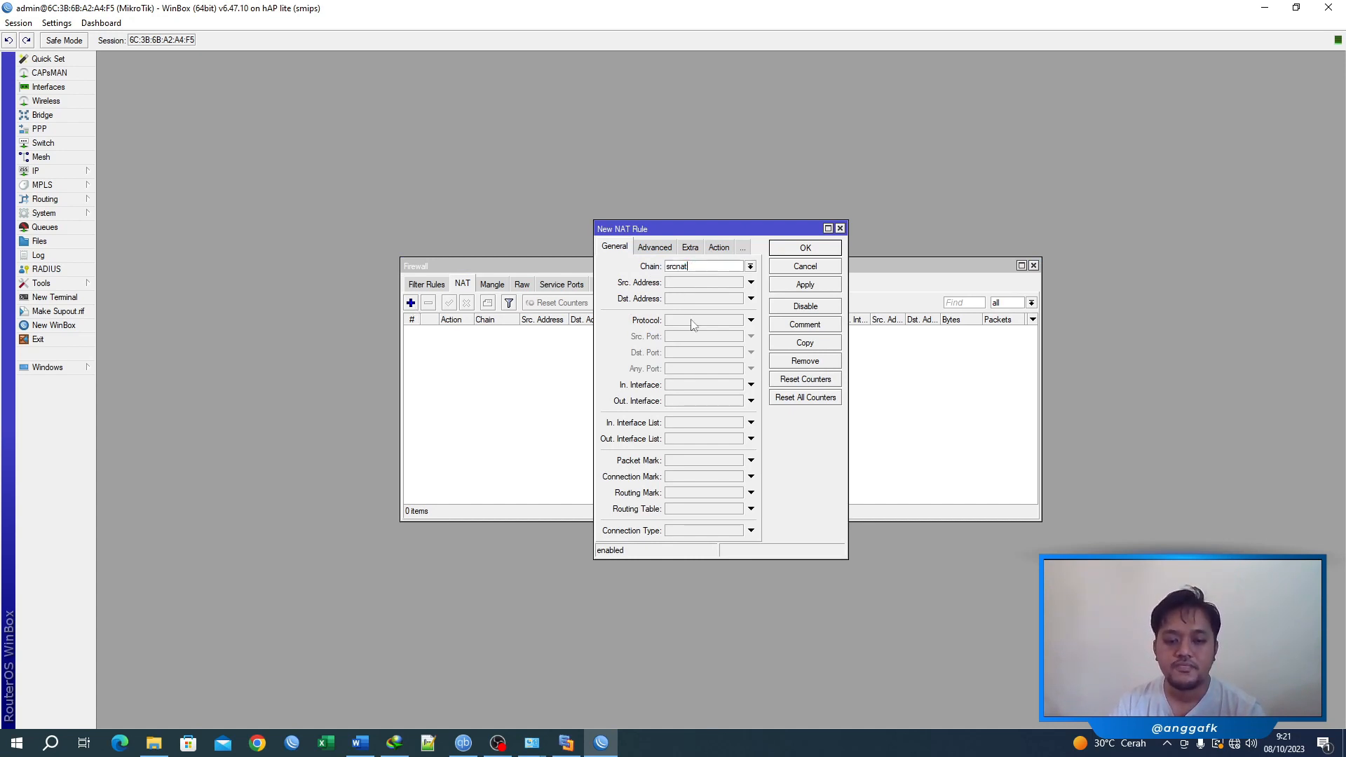
{"action": "left_click", "coordinate": [695, 404]}
{"action": "left_click", "coordinate": [700, 404]}
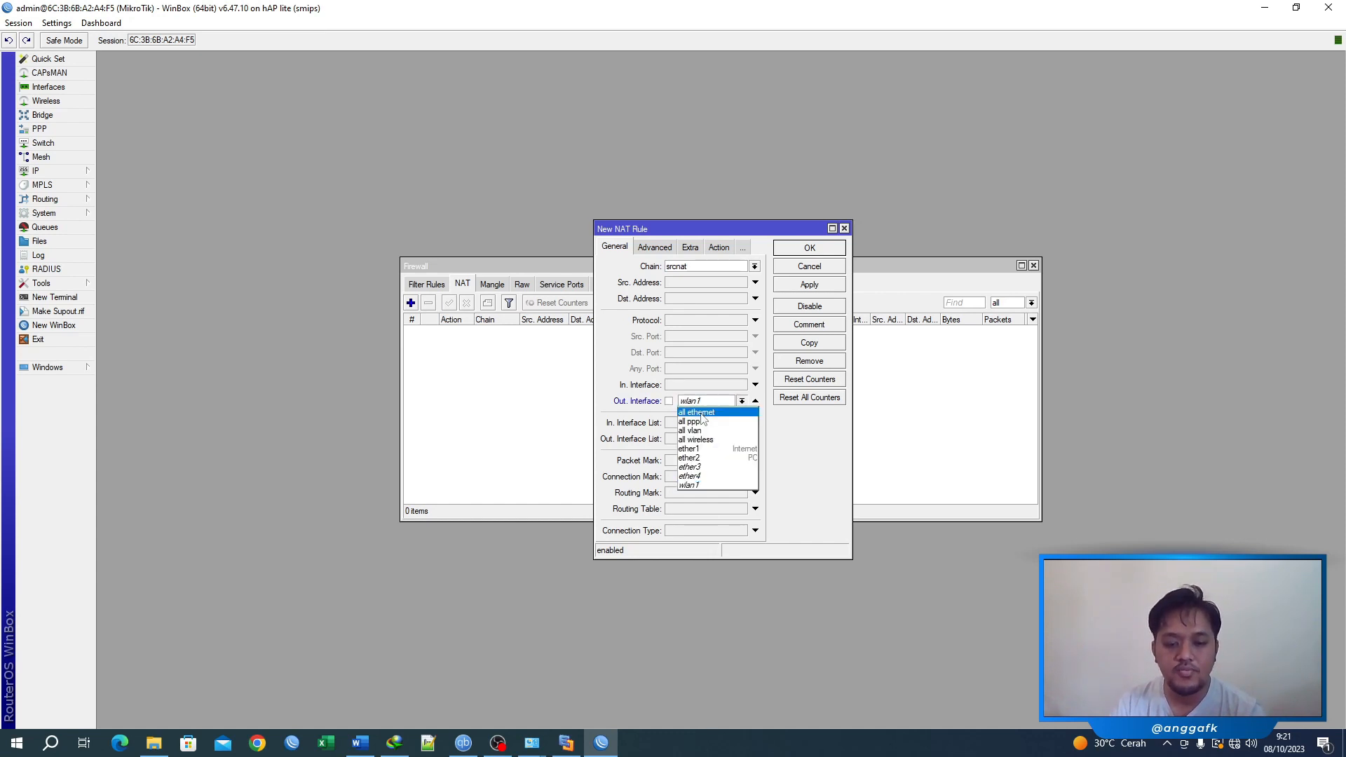
{"action": "left_click", "coordinate": [747, 450]}
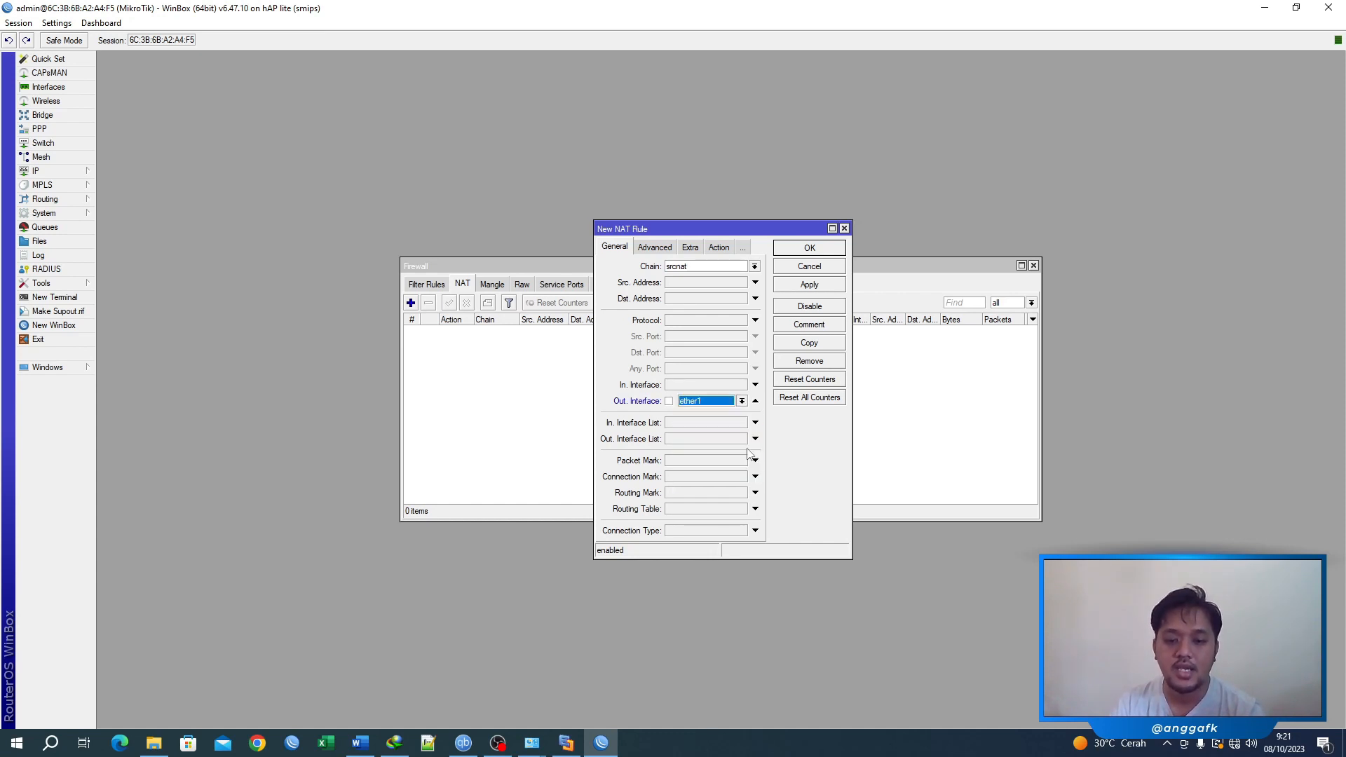
Step: Set the ether1 NAT rule's action to masquerade, then apply and save the rule
{"action": "left_click", "coordinate": [720, 249]}
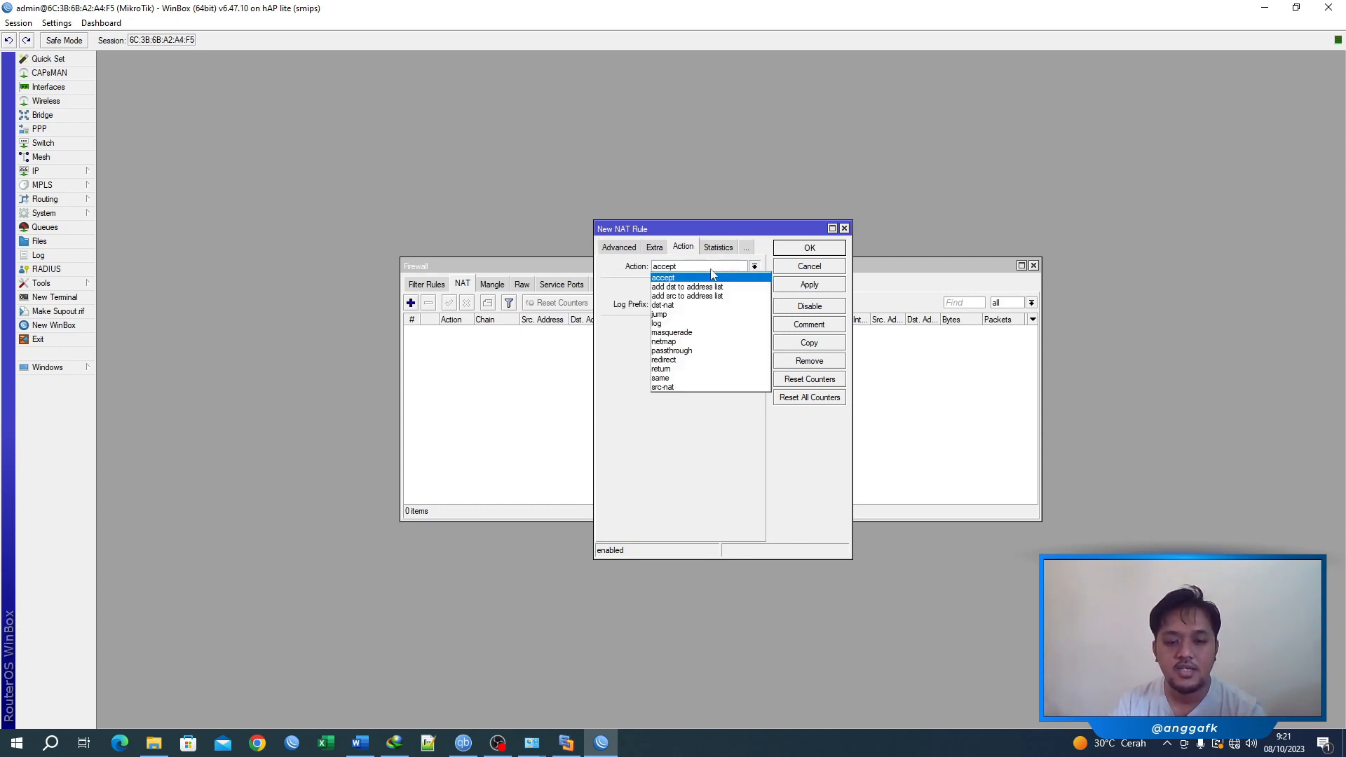
{"action": "left_click", "coordinate": [711, 268]}
{"action": "left_click", "coordinate": [704, 333]}
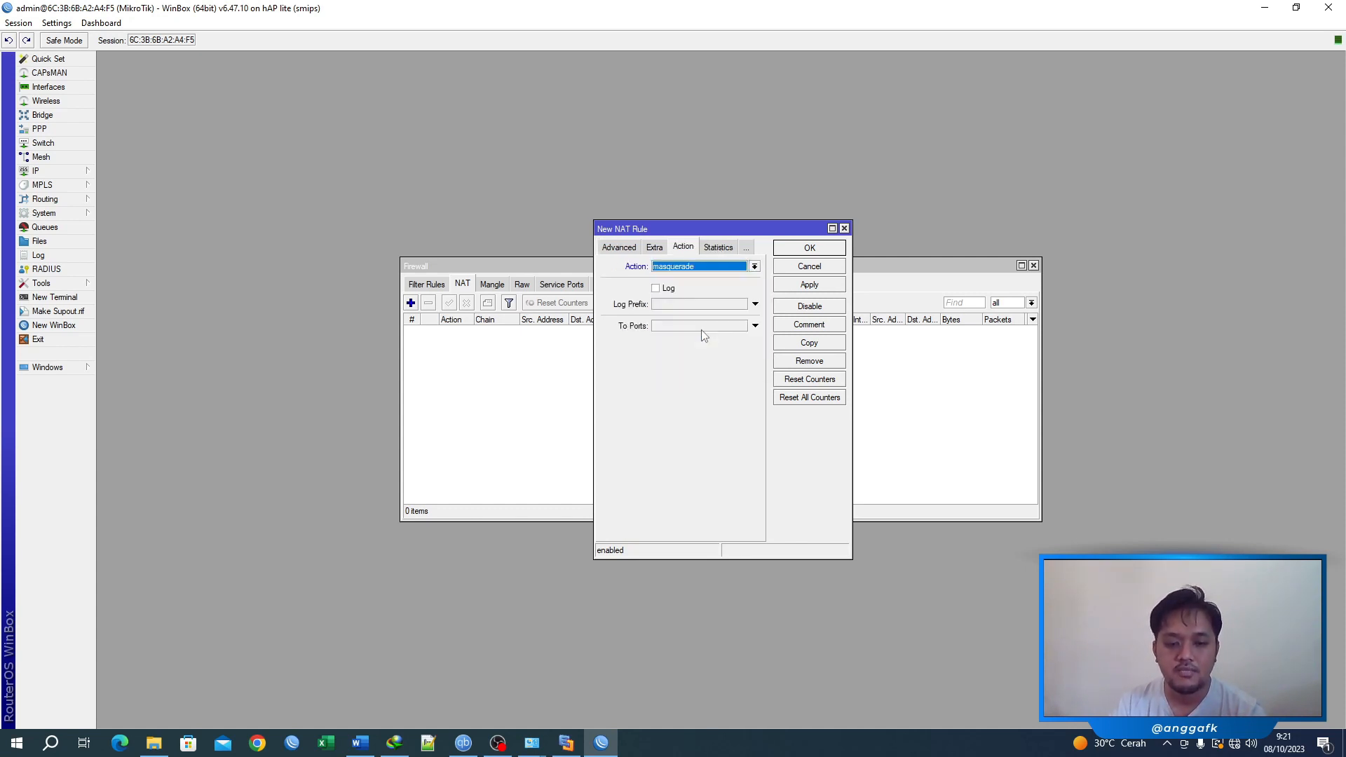
{"action": "left_click", "coordinate": [784, 285]}
{"action": "left_click", "coordinate": [809, 249]}
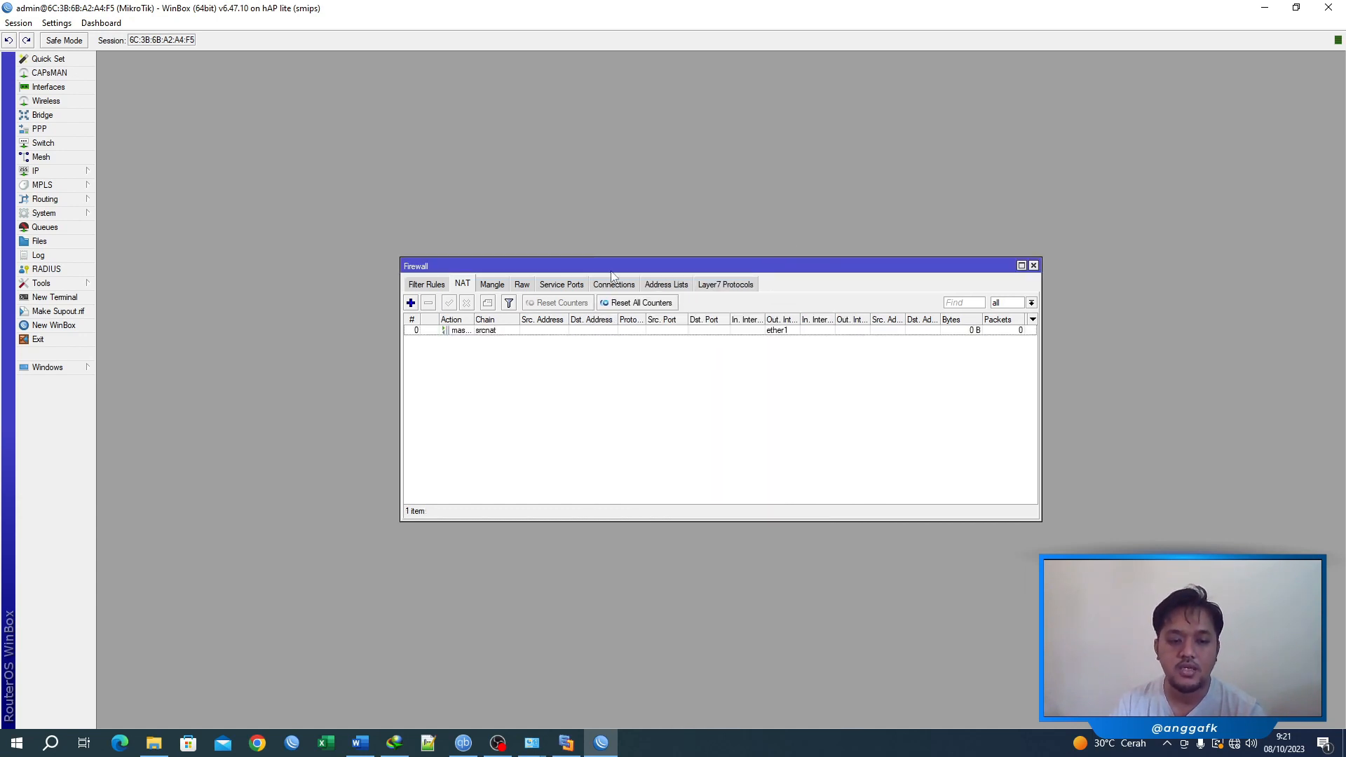
Step: Start a second NAT rule on the srcnat chain with ether2 as its outgoing interface
{"action": "left_click", "coordinate": [412, 303]}
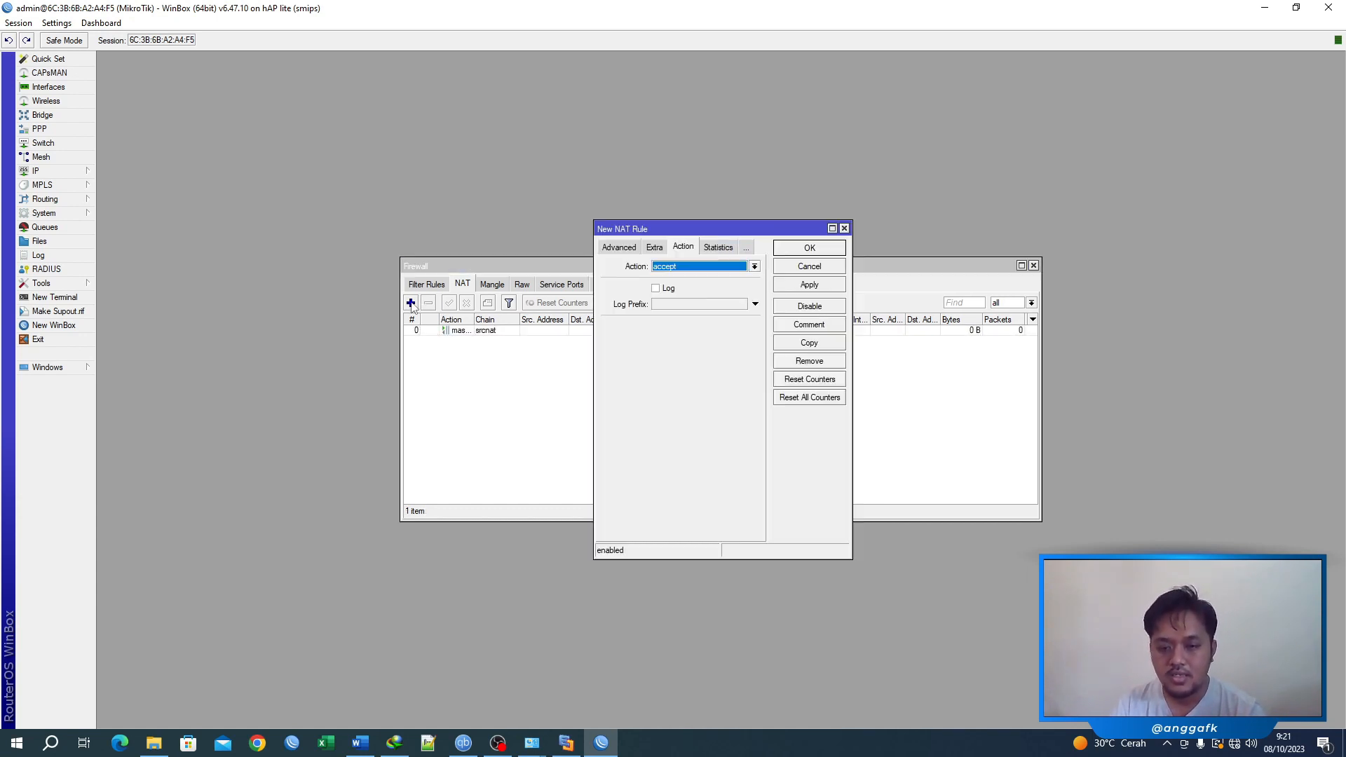
{"action": "left_click", "coordinate": [632, 250]}
{"action": "left_click", "coordinate": [610, 249]}
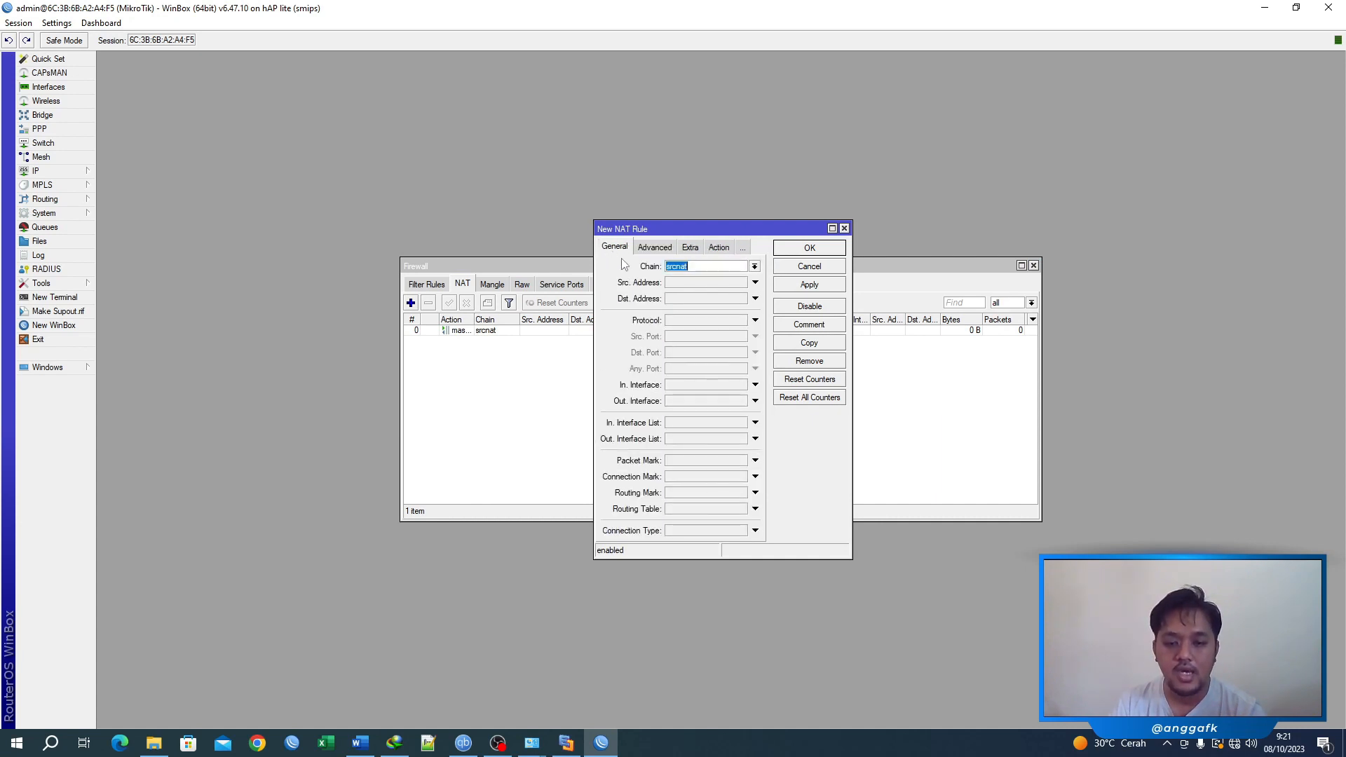
{"action": "left_click", "coordinate": [691, 265]}
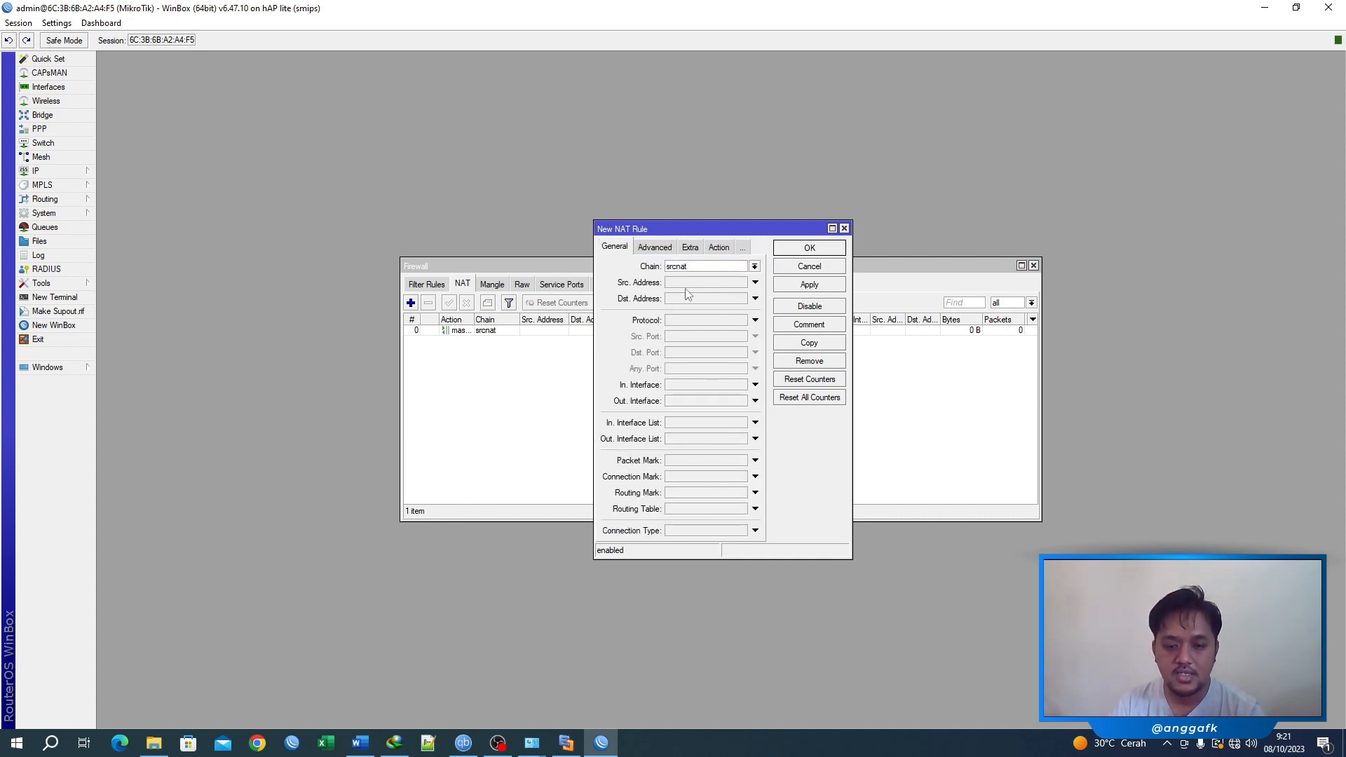
{"action": "left_click", "coordinate": [682, 402]}
{"action": "left_click", "coordinate": [697, 402]}
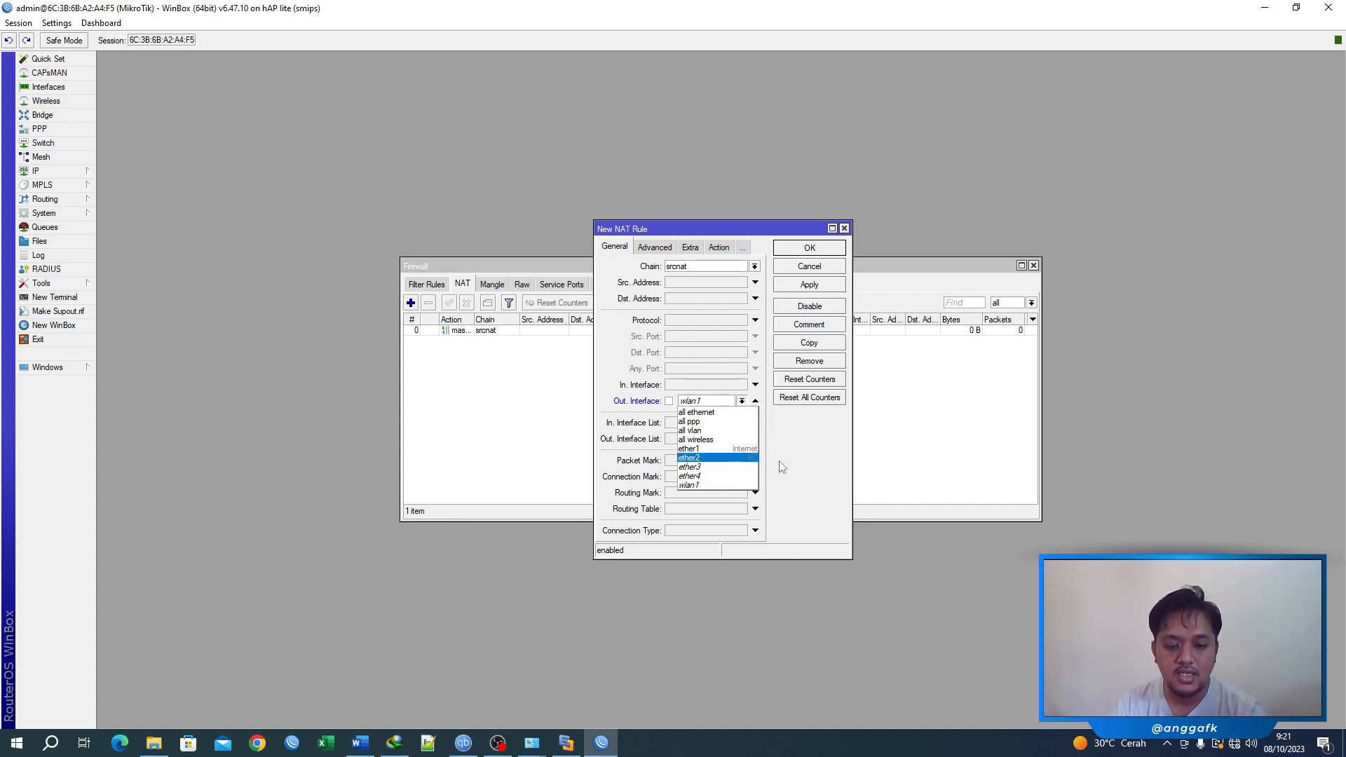
{"action": "left_click", "coordinate": [738, 457]}
Step: Set the ether2 NAT rule's action to masquerade, then apply and save the rule
{"action": "left_click", "coordinate": [719, 249]}
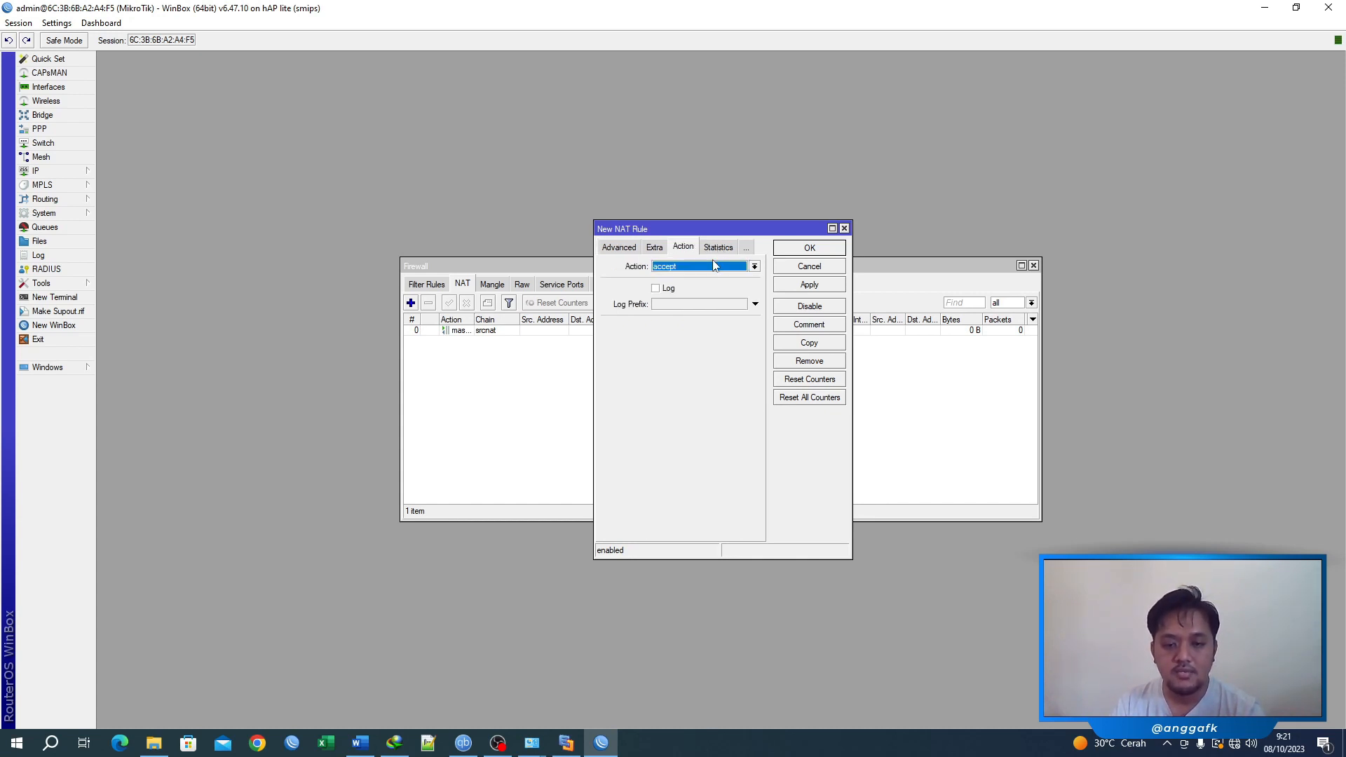
{"action": "left_click", "coordinate": [714, 267]}
{"action": "left_click", "coordinate": [706, 334]}
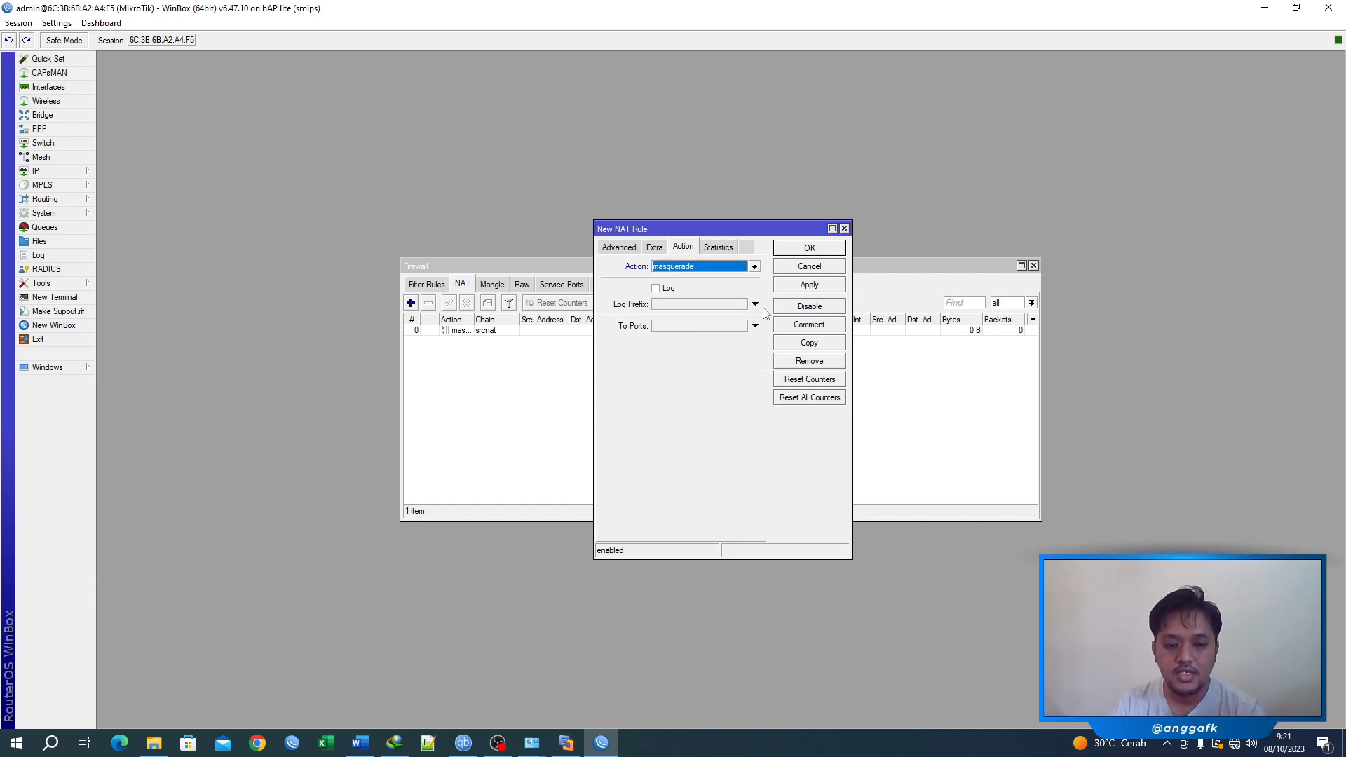
{"action": "left_click", "coordinate": [809, 285]}
{"action": "left_click", "coordinate": [809, 248]}
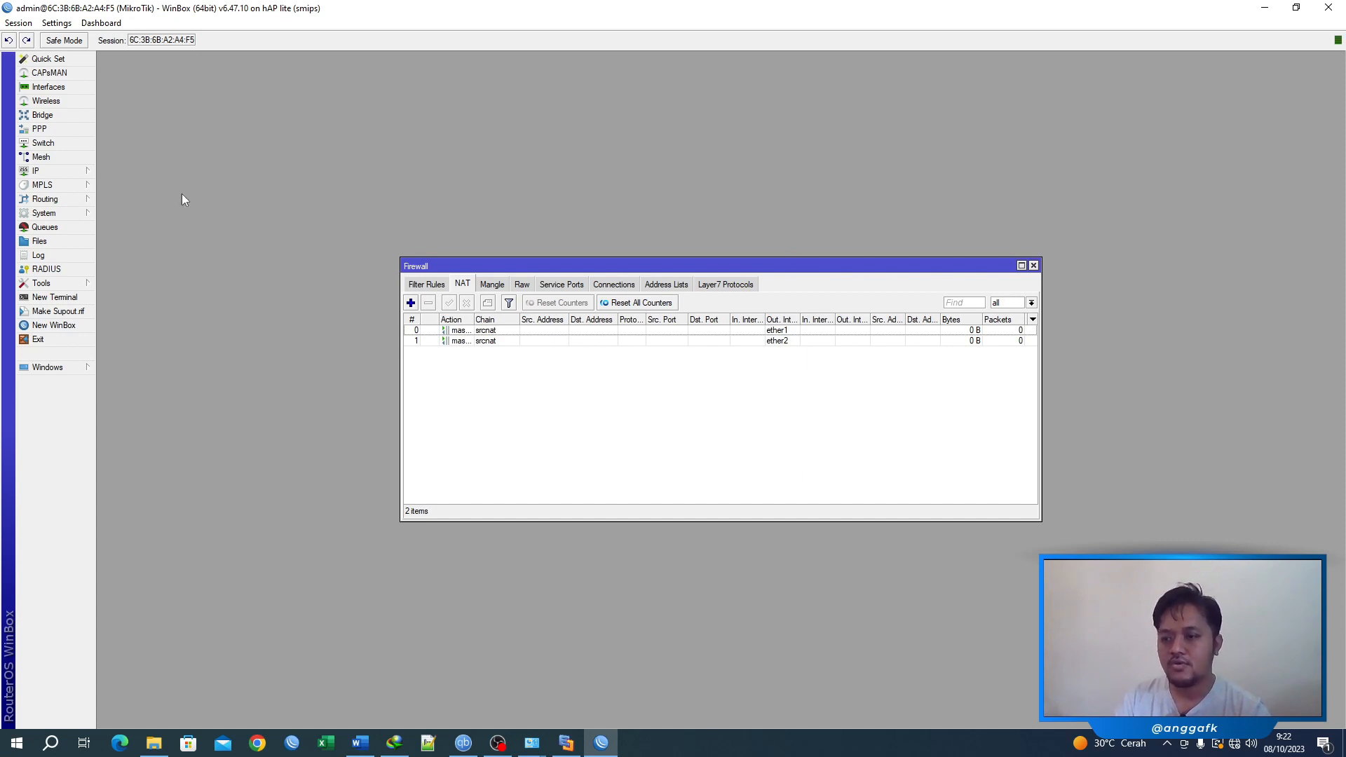
Step: Test the internet connection by pinging google.com from a new terminal, stop the ping, and close the terminal and firewall windows
{"action": "left_click", "coordinate": [52, 302]}
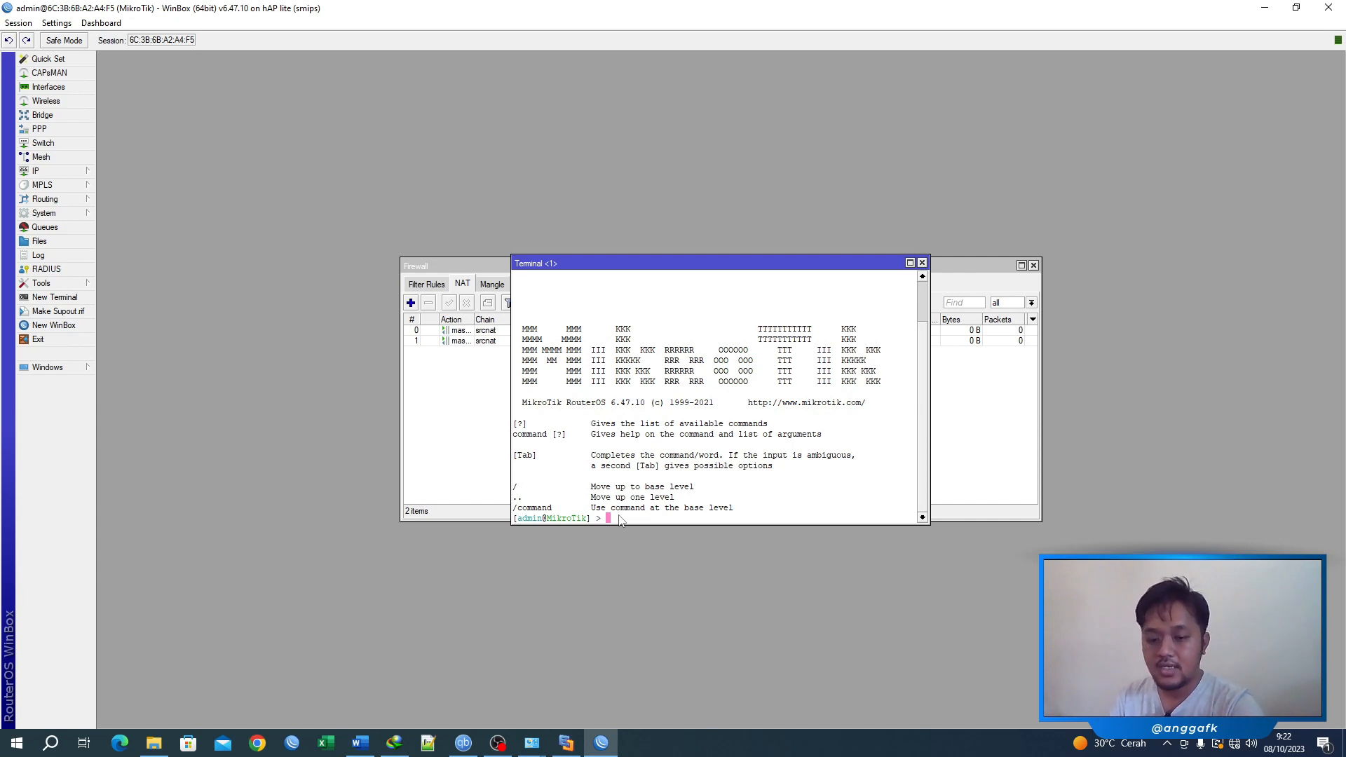
{"action": "type", "text": "ping "}
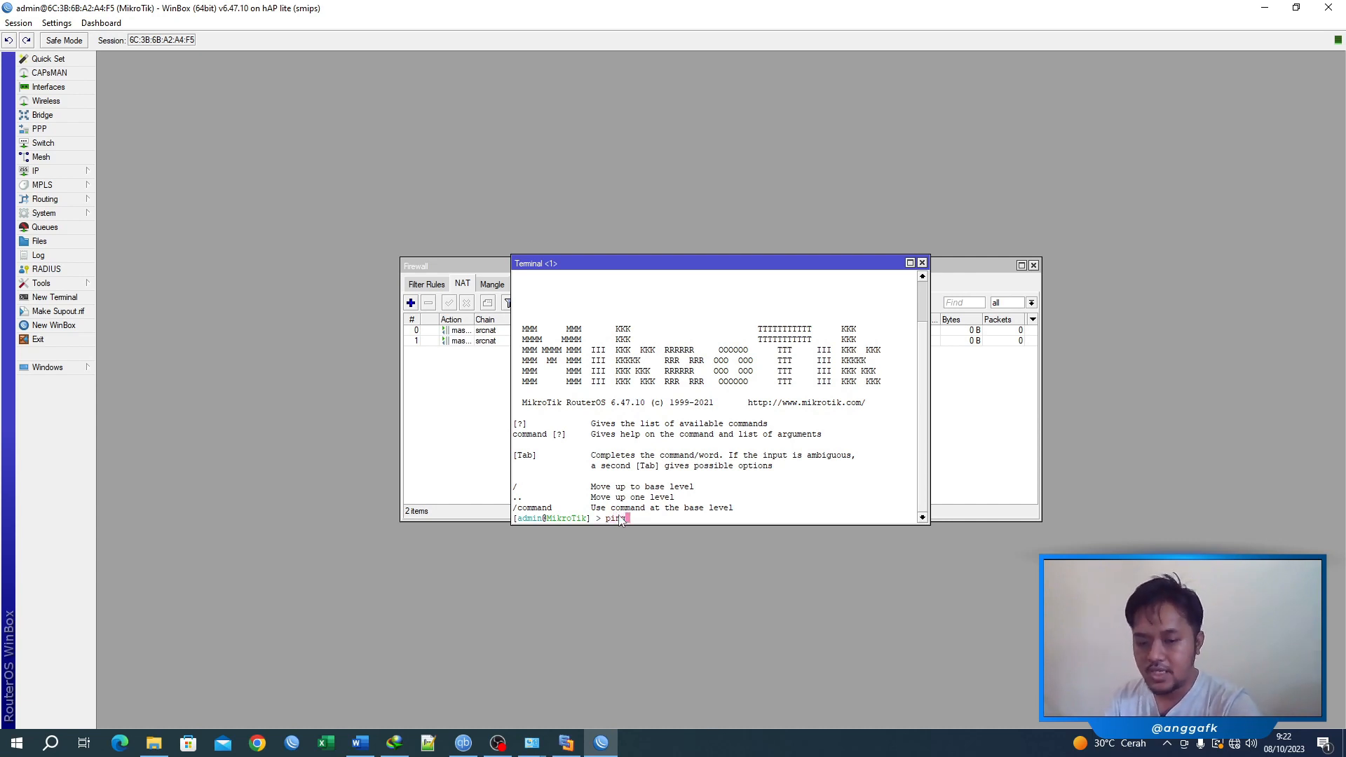
{"action": "type", "text": "google./"}
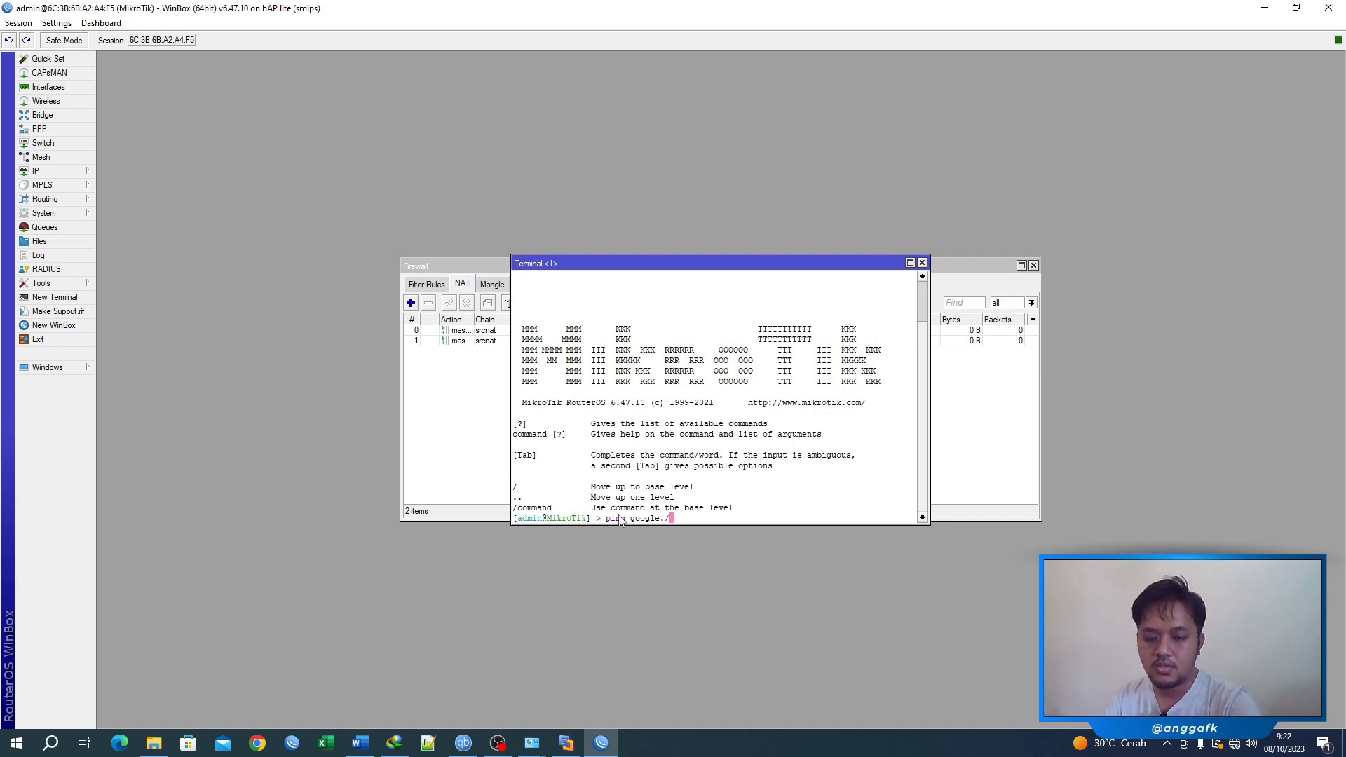
{"action": "key", "text": "BackSpace"}
{"action": "type", "text": "com"}
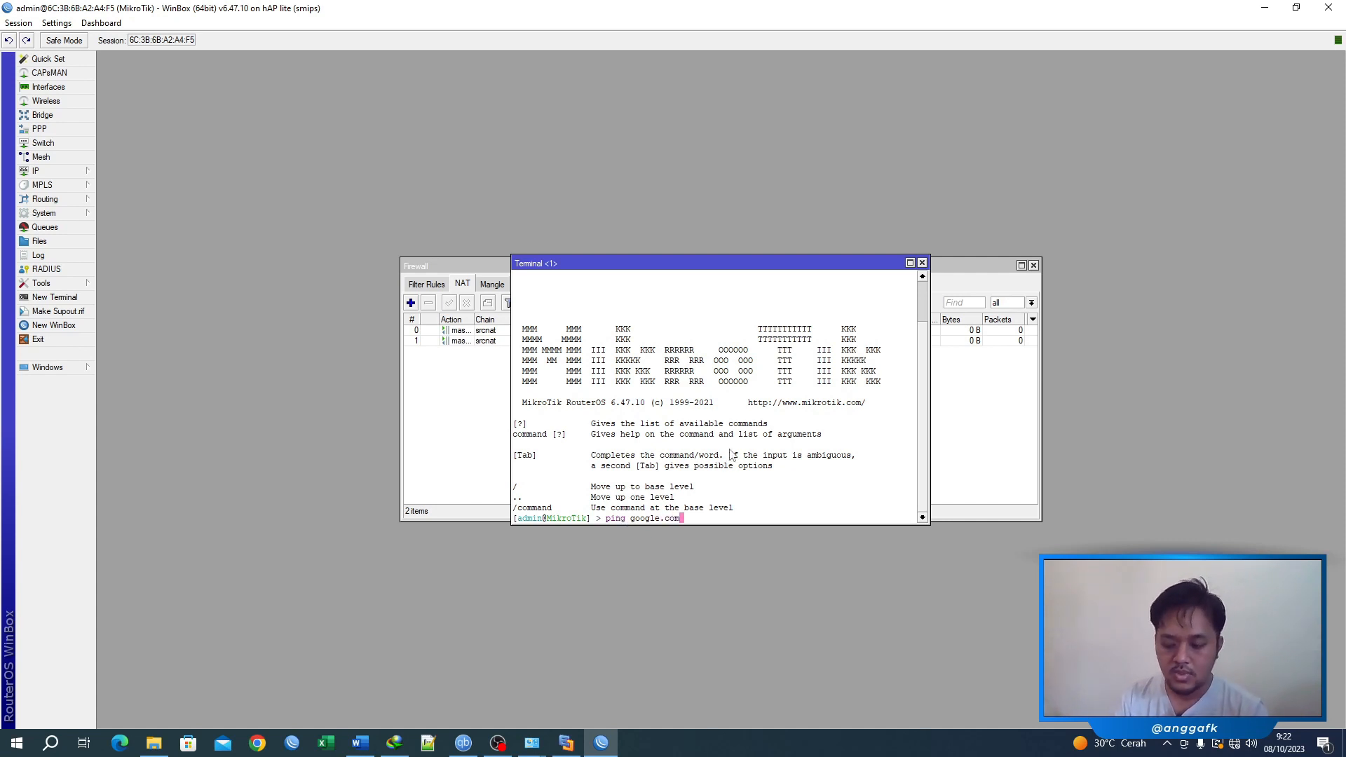
{"action": "key", "text": "Return"}
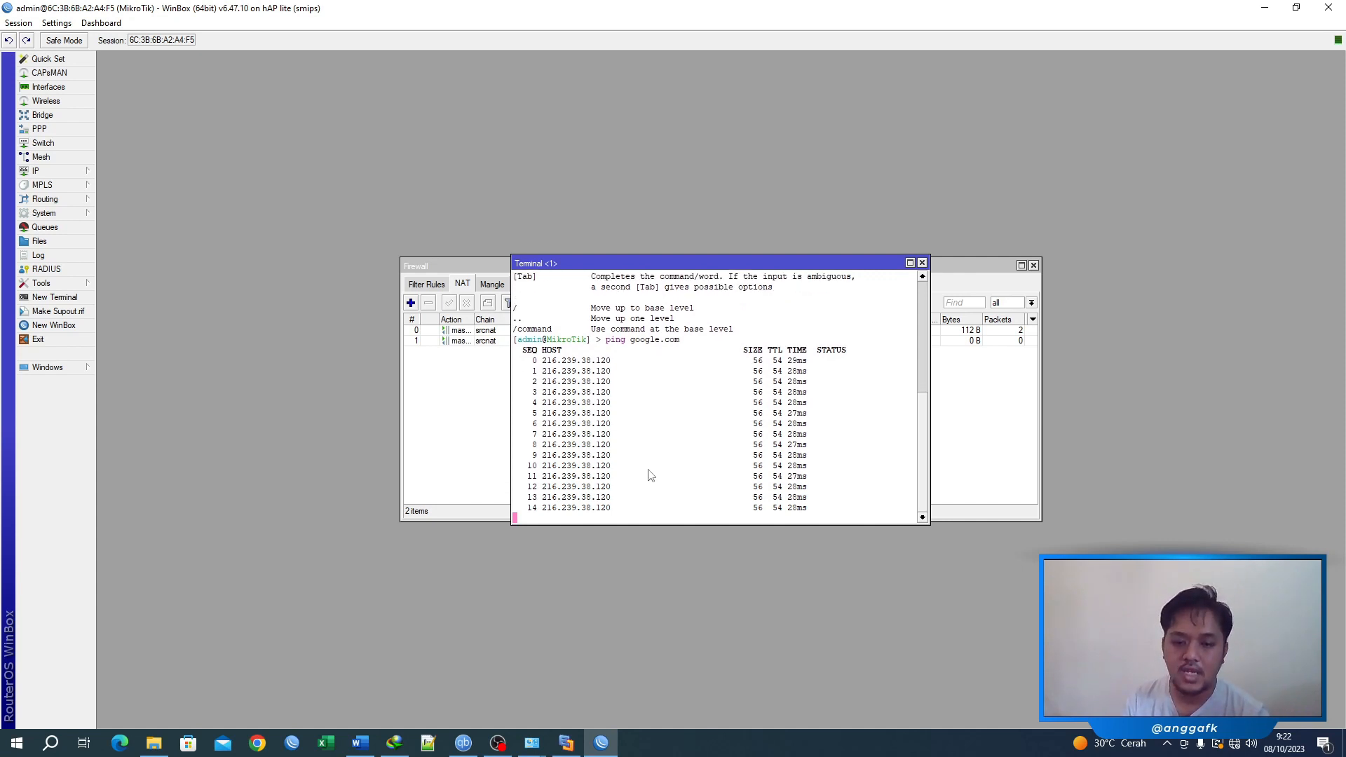
{"action": "key", "text": "ctrl+c"}
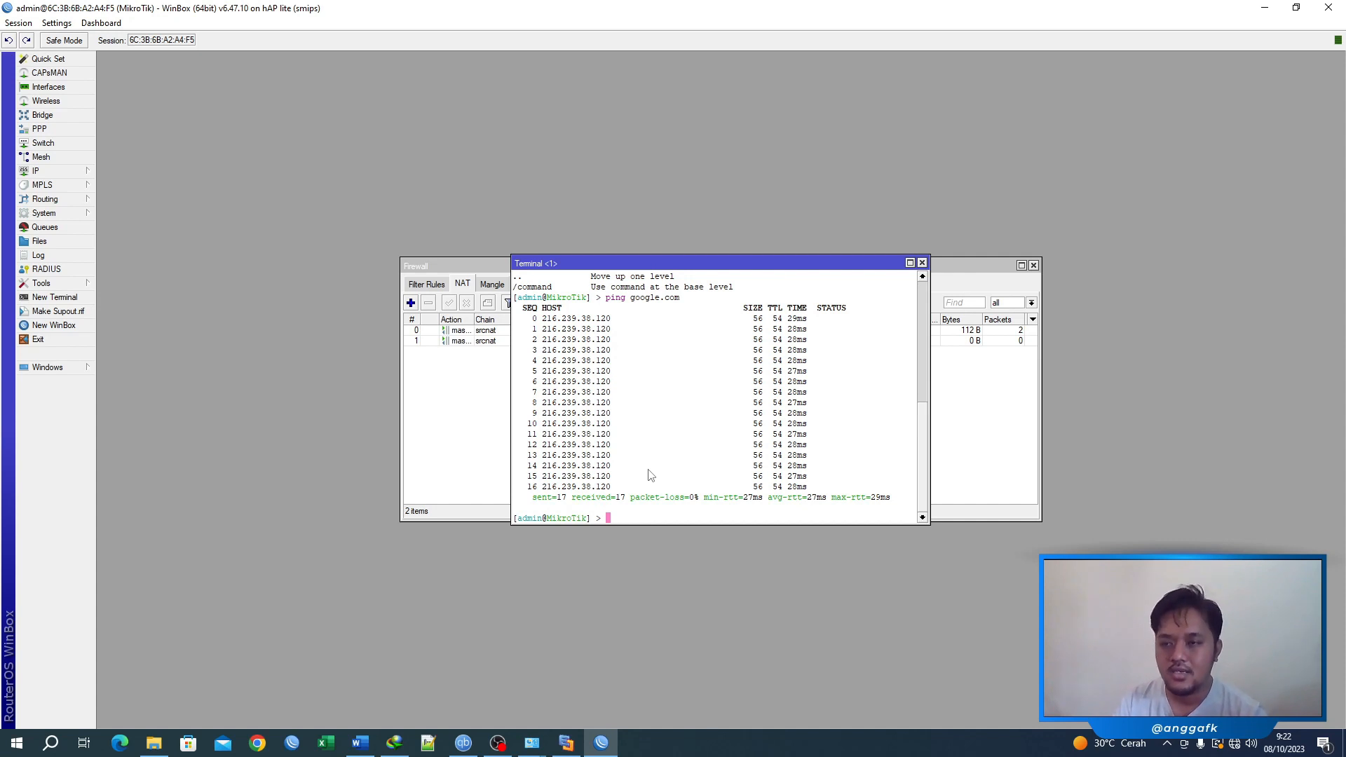
{"action": "left_click", "coordinate": [922, 262]}
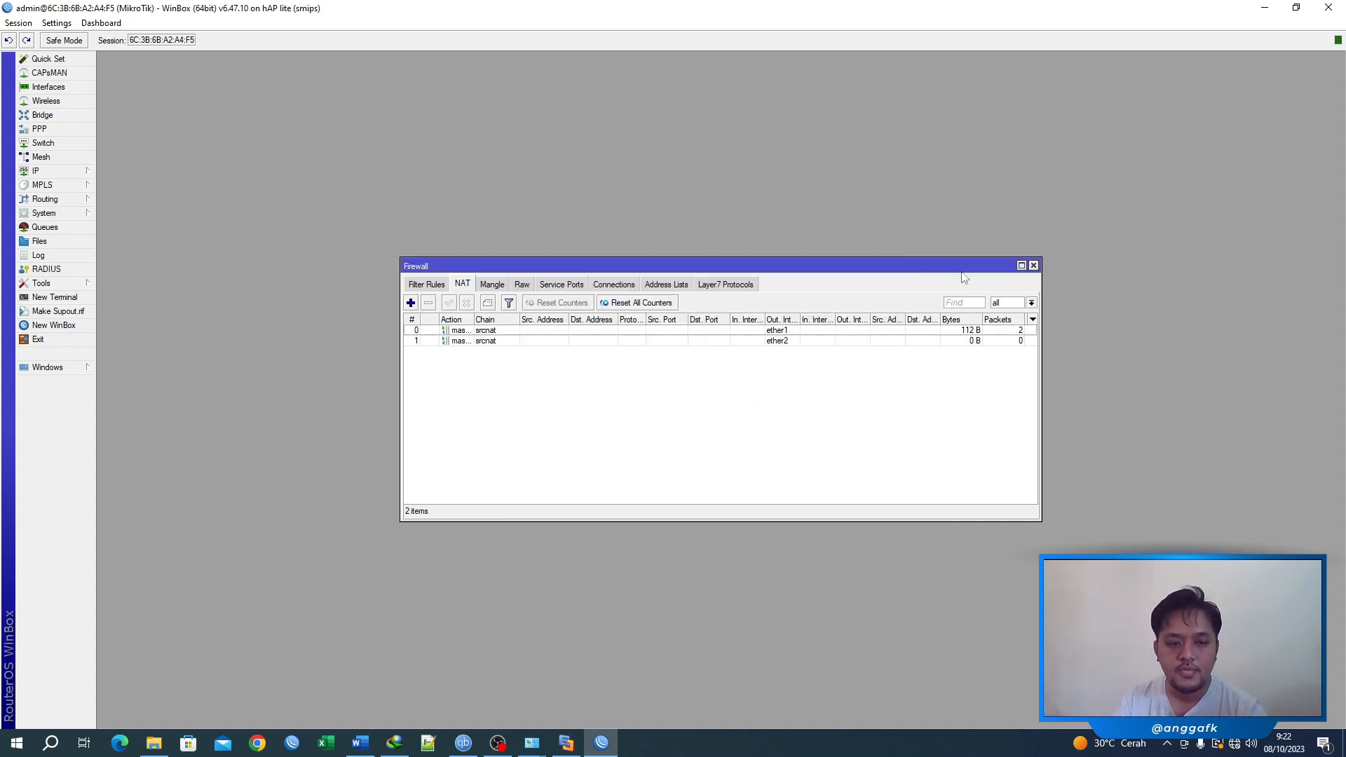
{"action": "left_click", "coordinate": [1034, 266]}
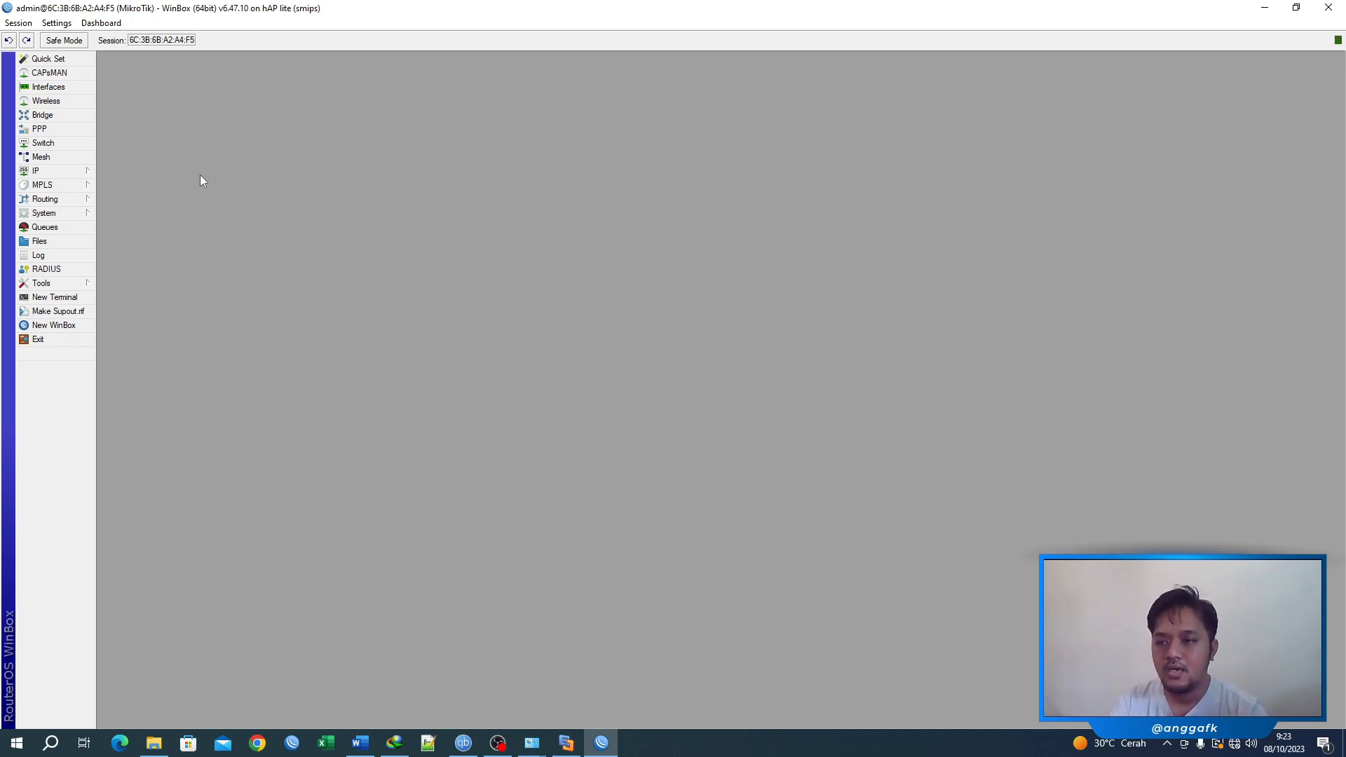
Step: Set the router's system identity to "Router TKJ", then apply and save it
{"action": "left_click", "coordinate": [69, 216]}
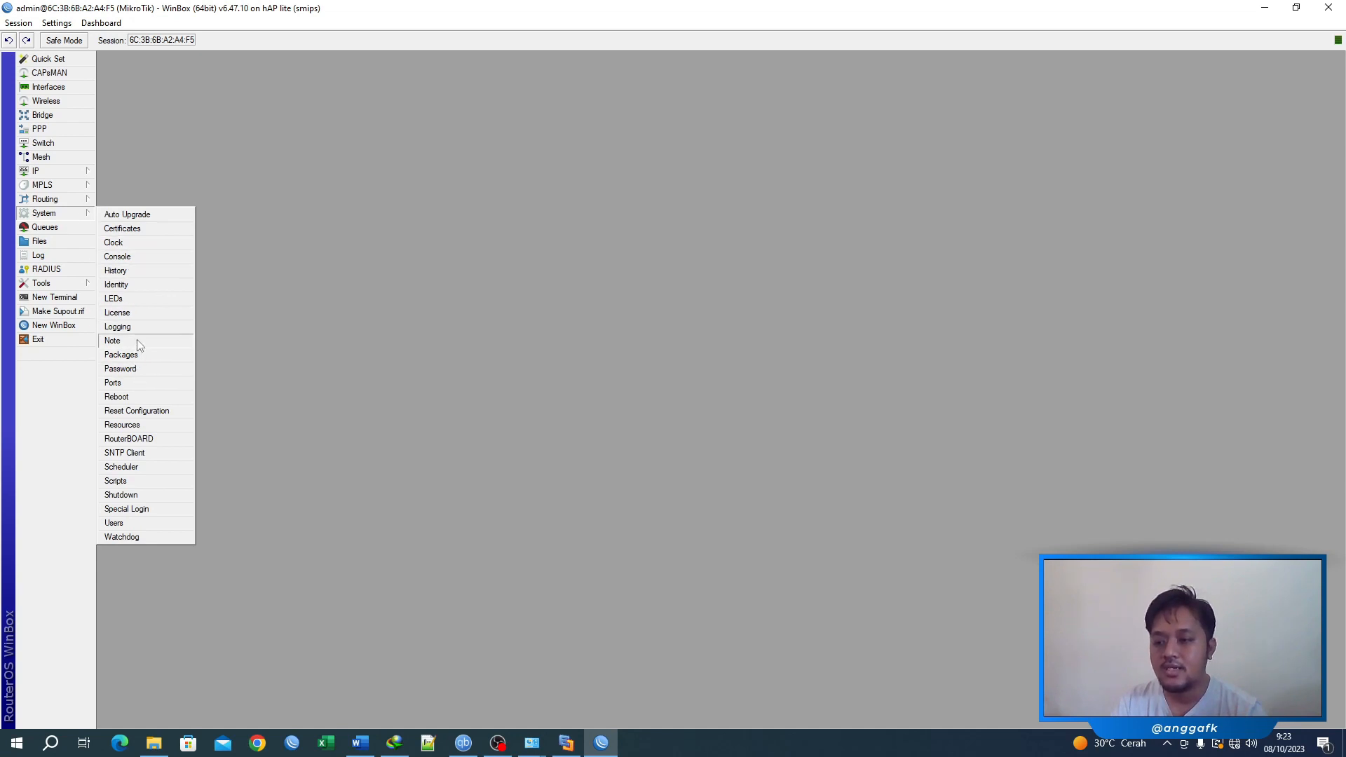
{"action": "left_click", "coordinate": [129, 284]}
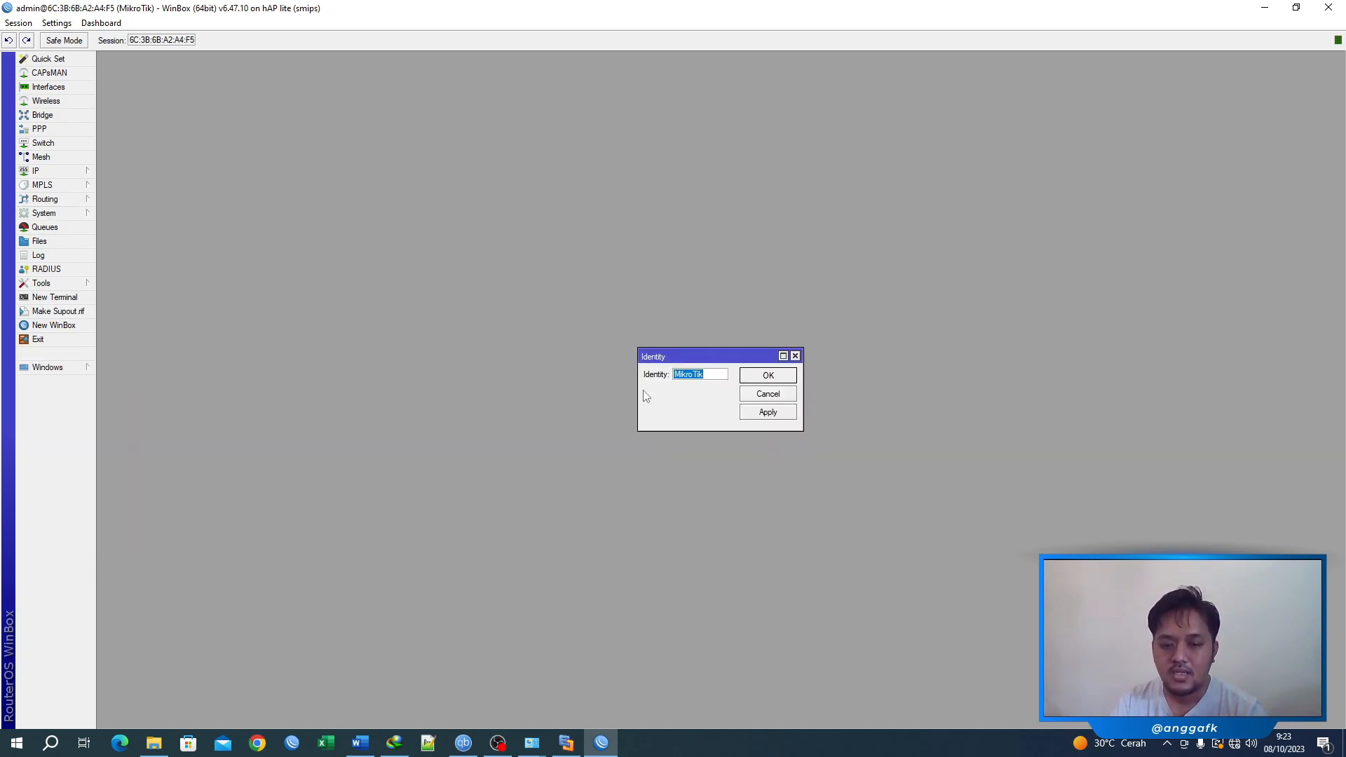
{"action": "left_click_drag", "start_coordinate": [639, 393], "coordinate": [537, 392]}
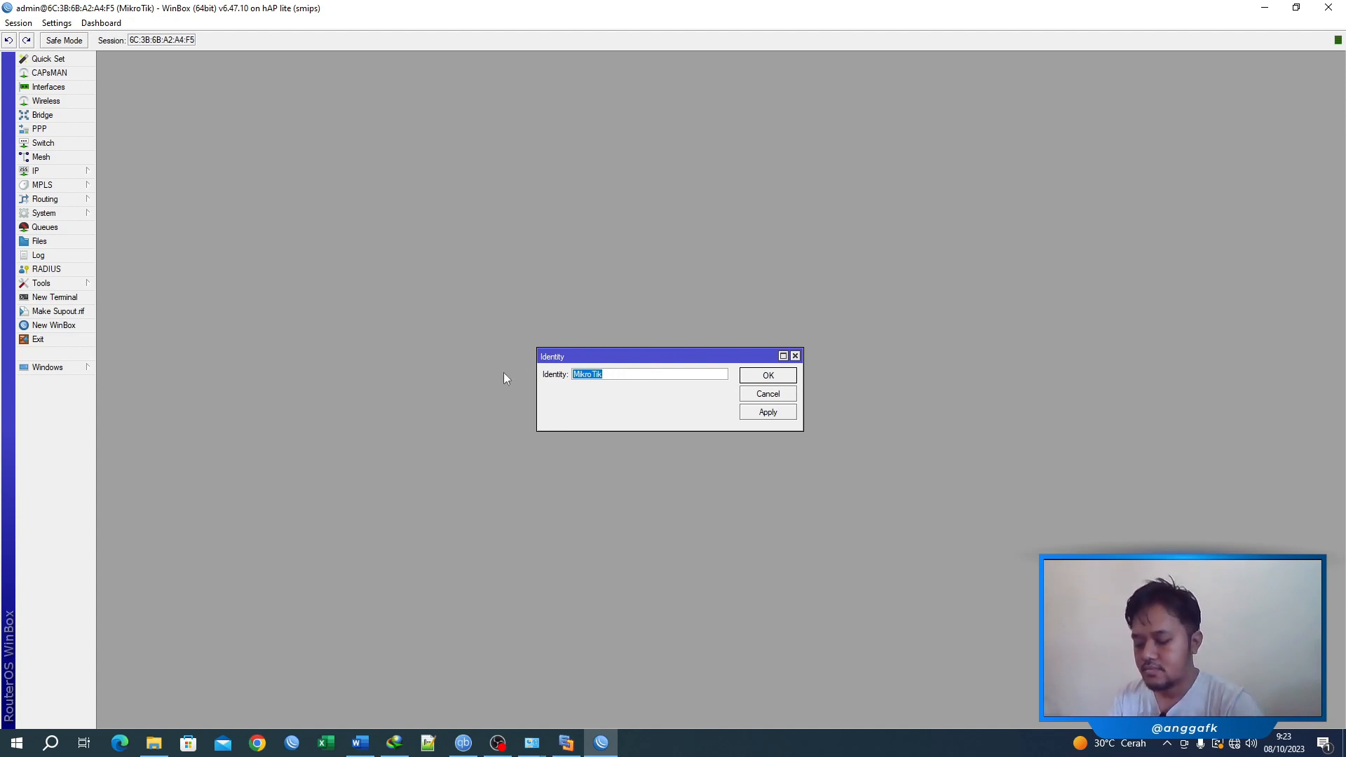
{"action": "type", "text": "Route"}
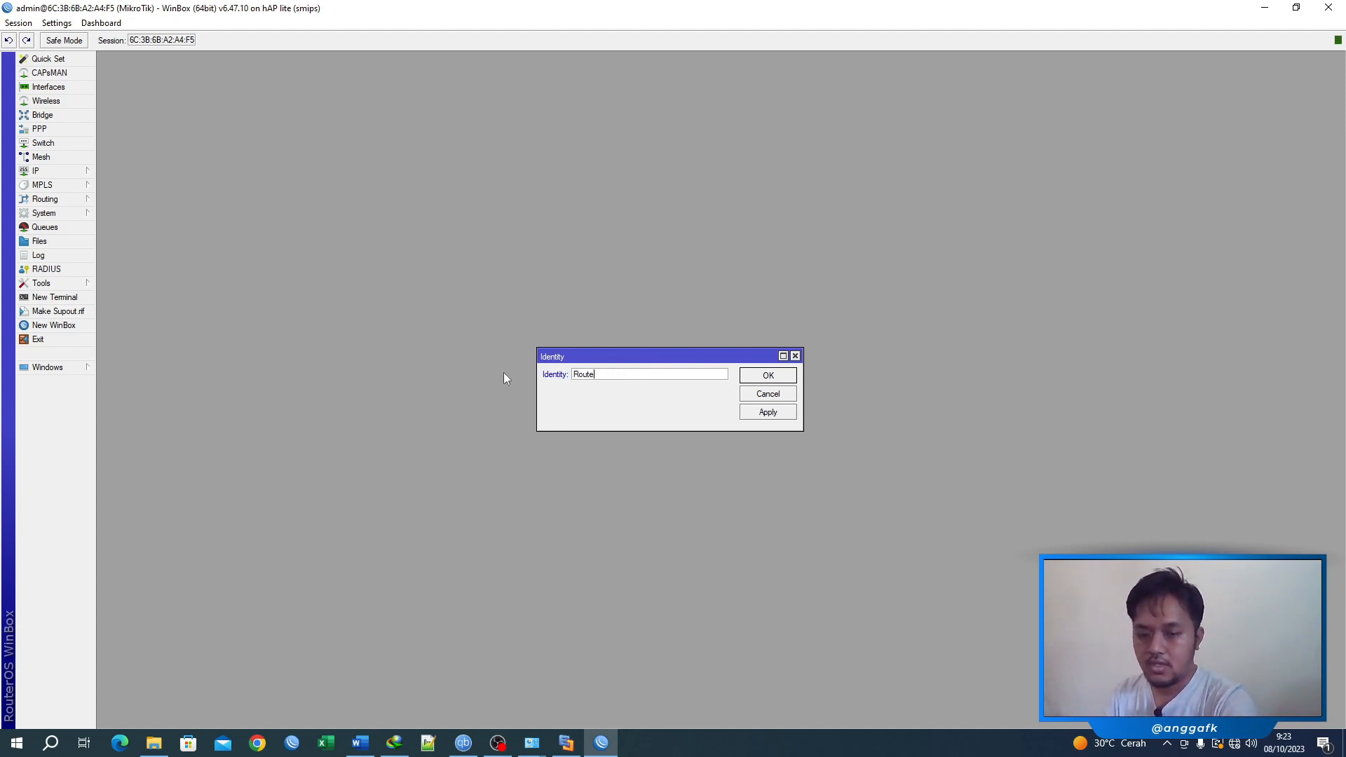
{"action": "type", "text": "r TKJ"}
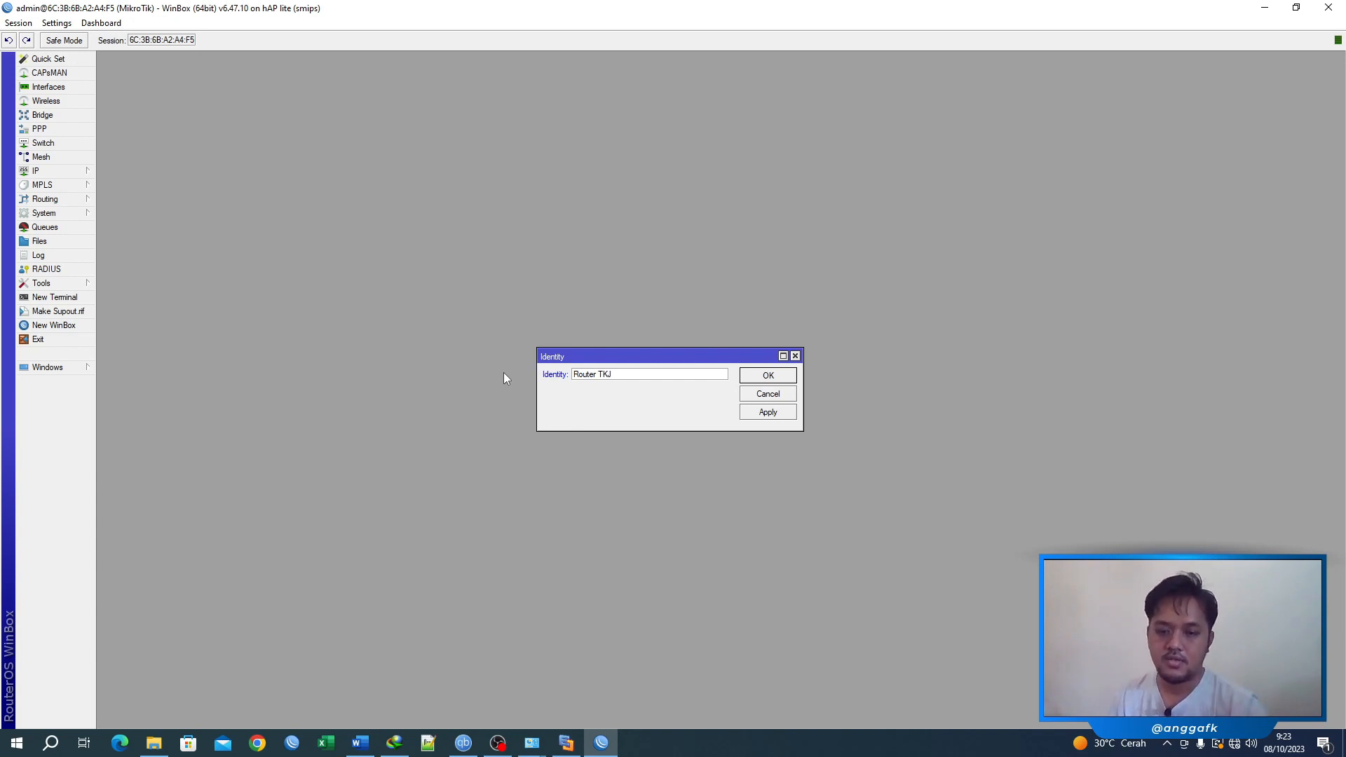
{"action": "left_click", "coordinate": [768, 413]}
{"action": "left_click", "coordinate": [782, 378]}
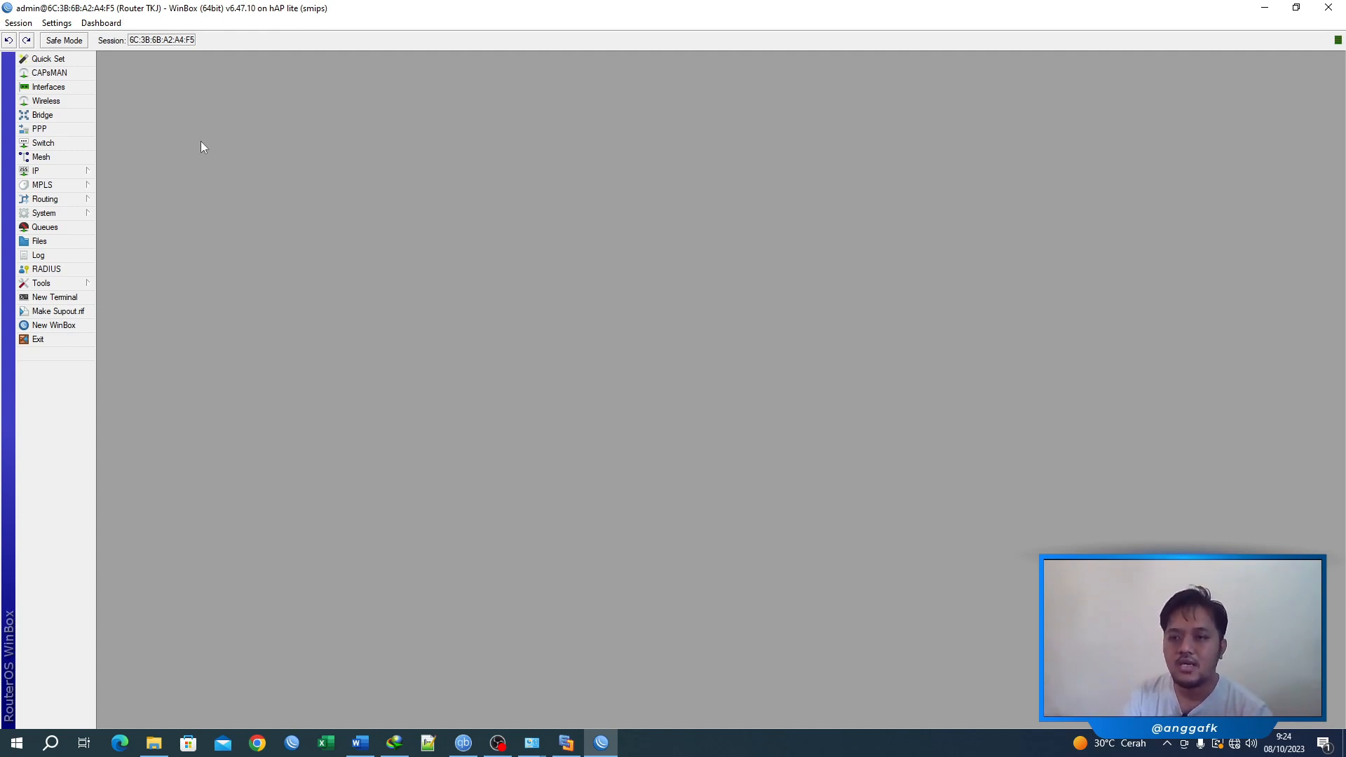
Step: Open the IP address list and start a new address entry on interface ether2
{"action": "left_click", "coordinate": [78, 171]}
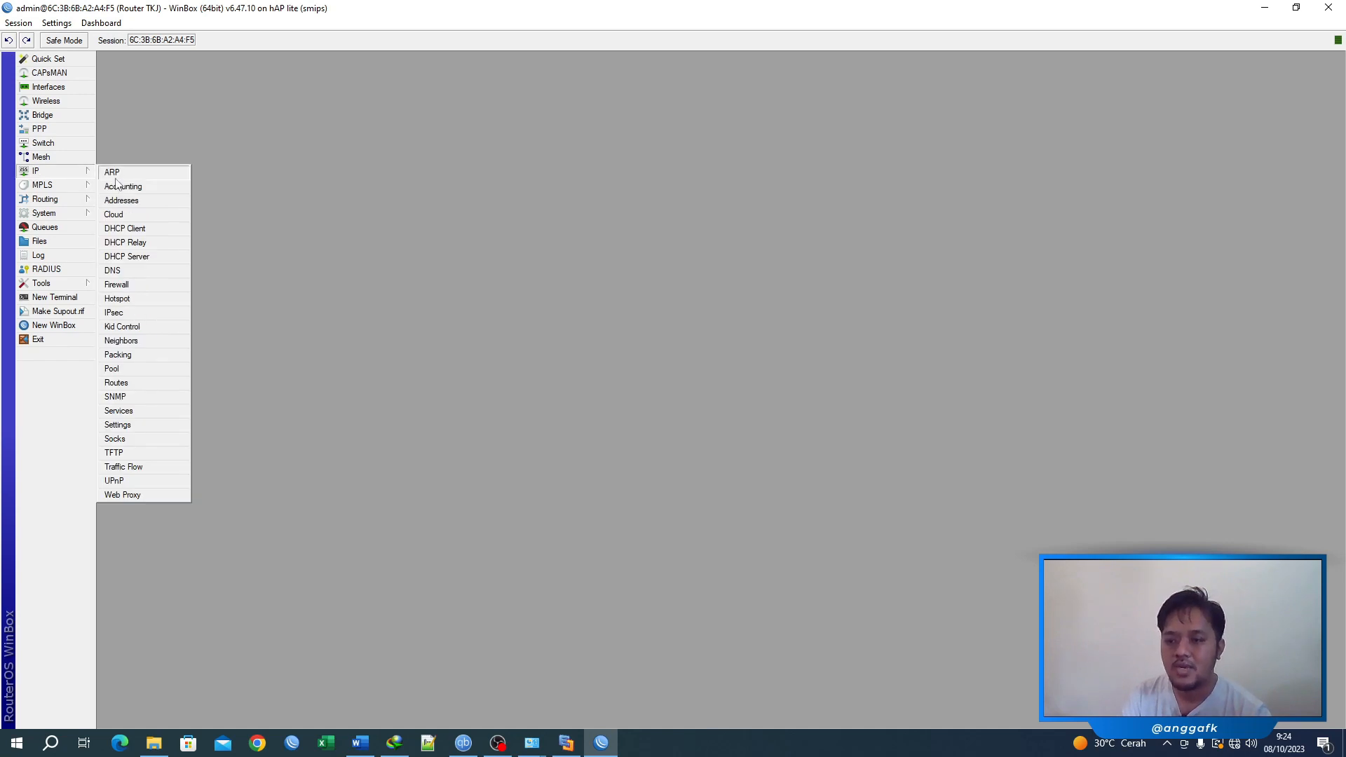
{"action": "left_click", "coordinate": [129, 201]}
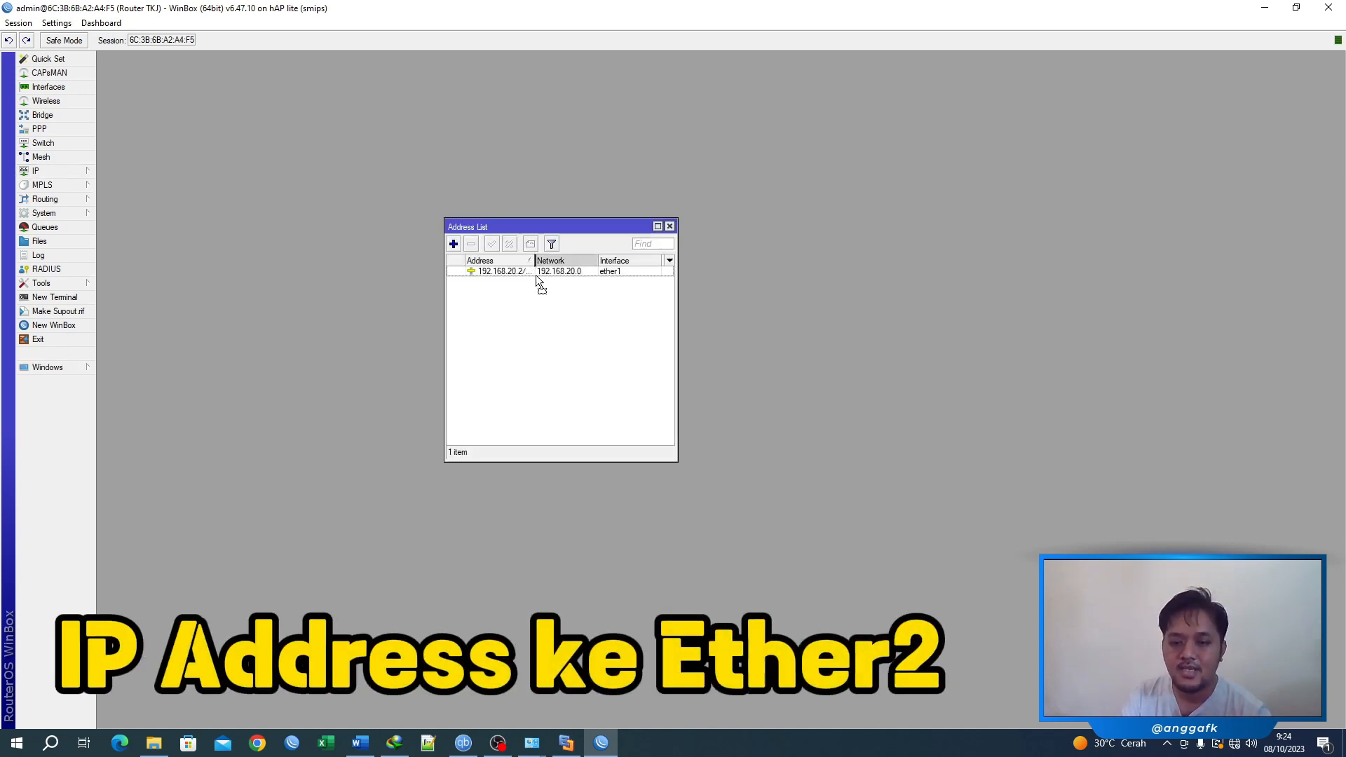
{"action": "left_click_drag", "start_coordinate": [535, 275], "coordinate": [542, 262]}
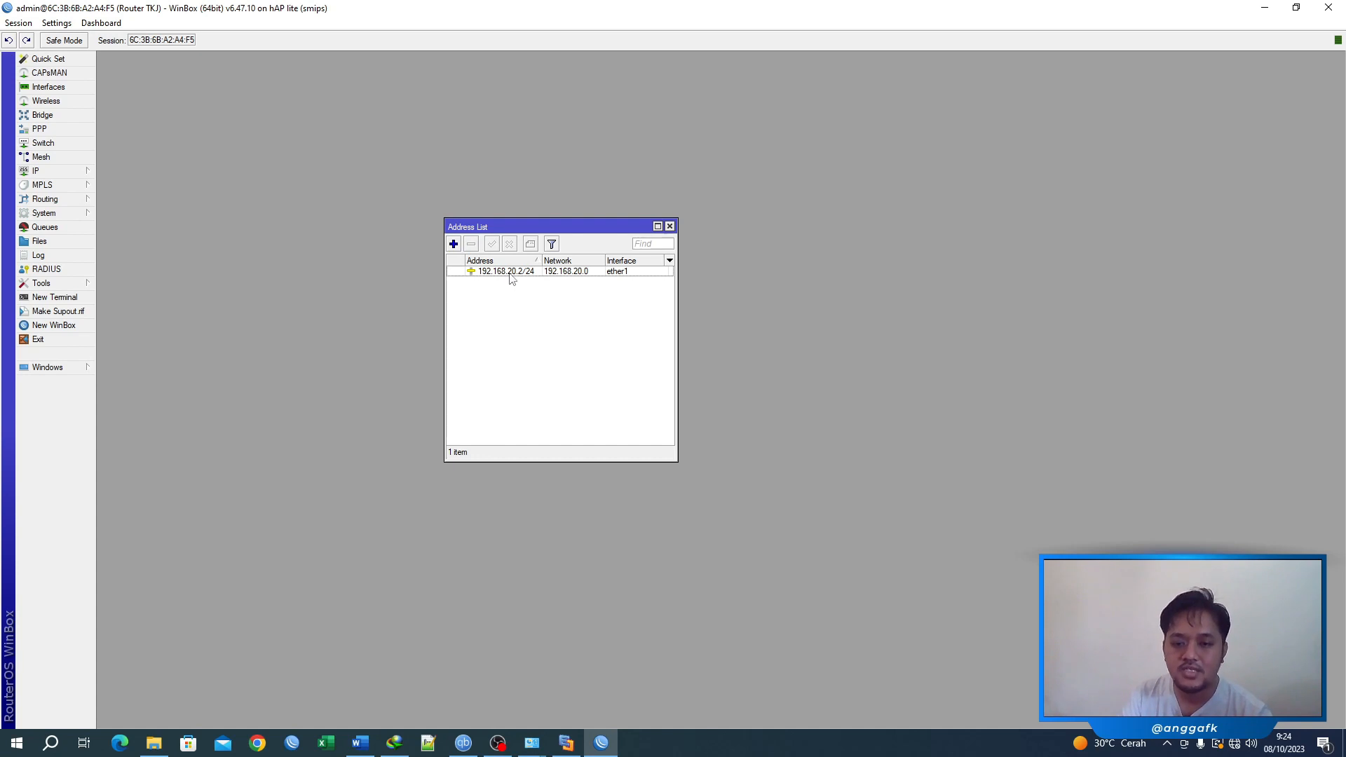
{"action": "mouse_move", "coordinate": [511, 279]}
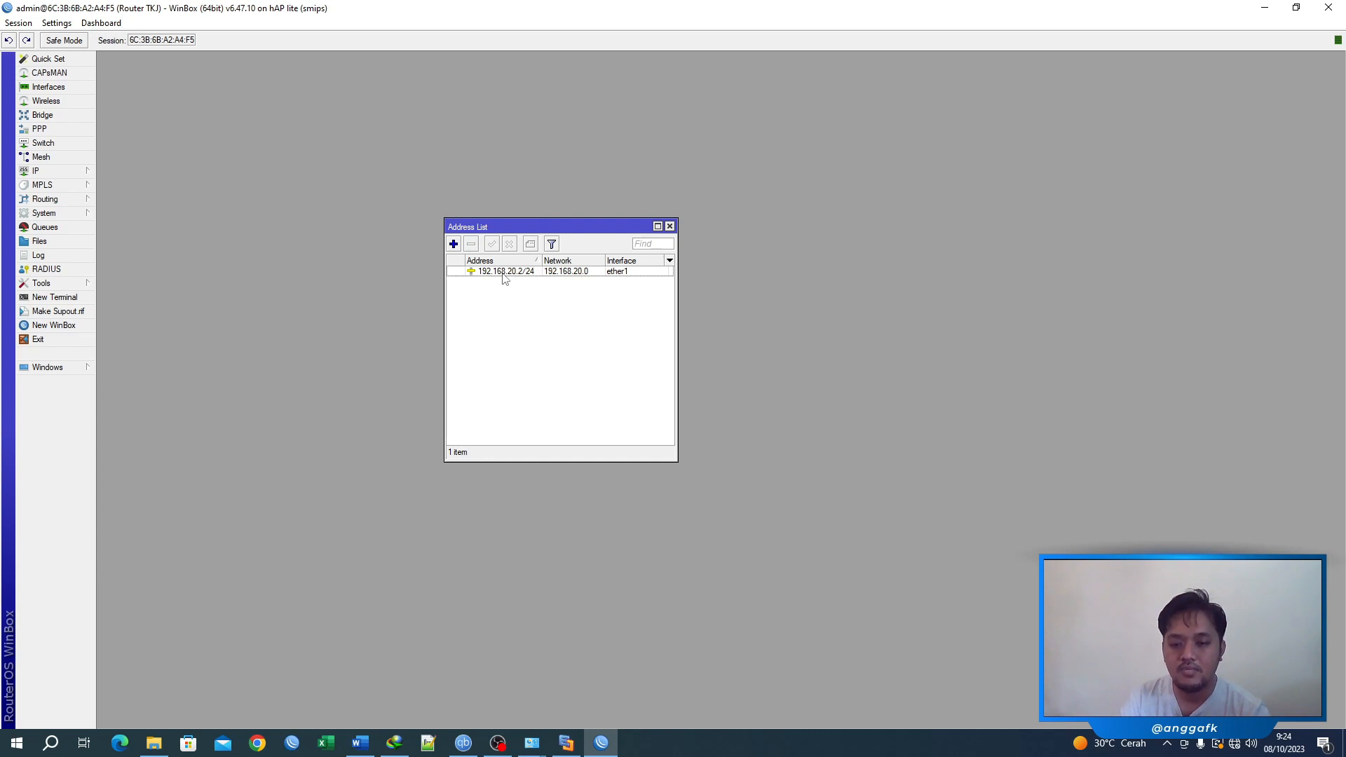
{"action": "left_click", "coordinate": [454, 244]}
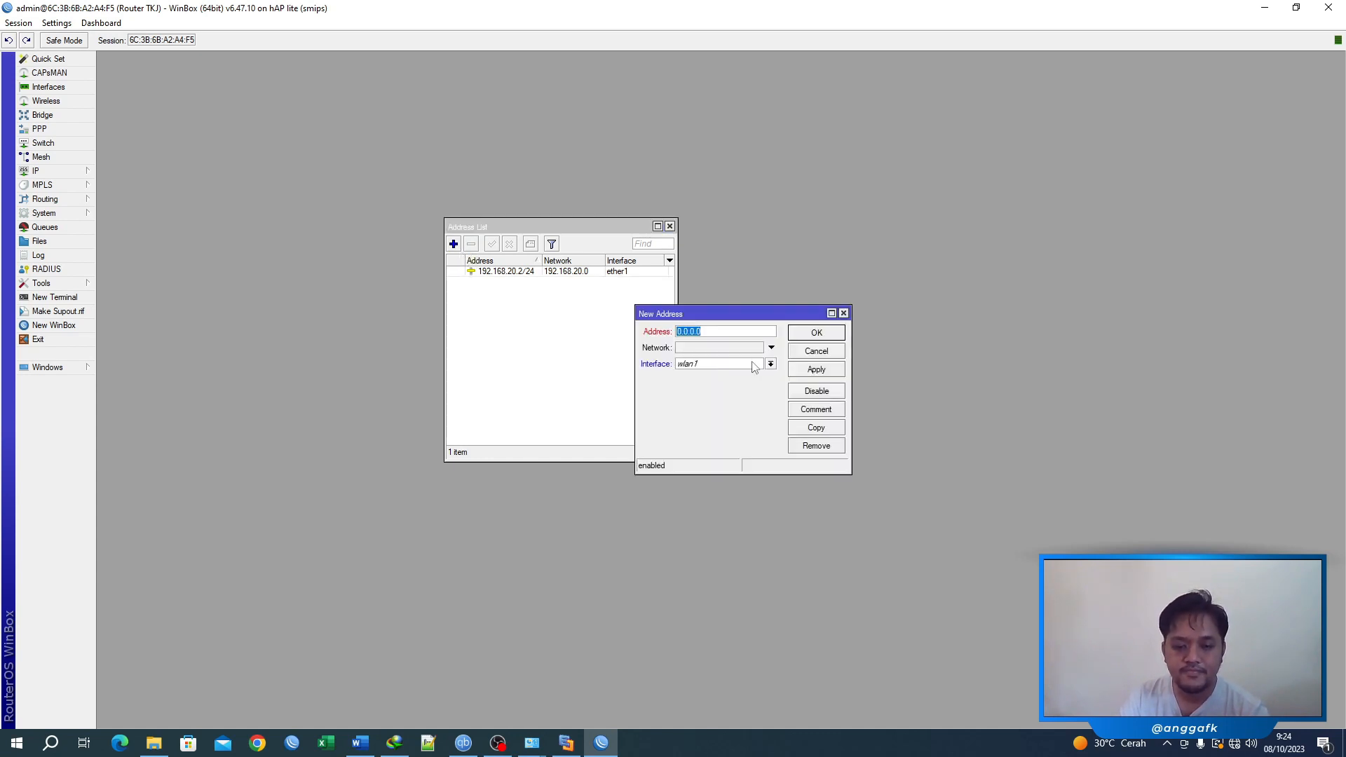
{"action": "left_click", "coordinate": [715, 365]}
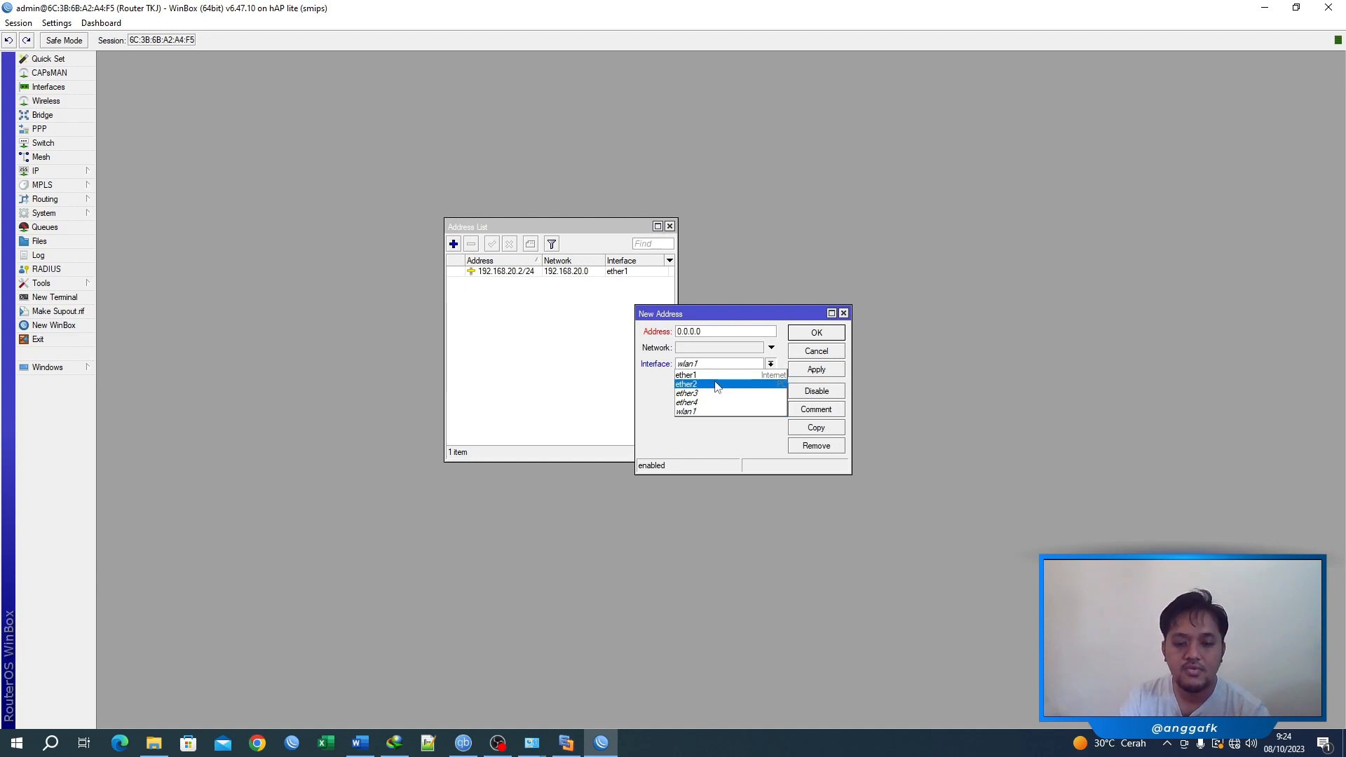
{"action": "left_click", "coordinate": [716, 385]}
Step: Set the new ether2 address to 192.168.10.1/24, then apply and save it
{"action": "left_click", "coordinate": [707, 332]}
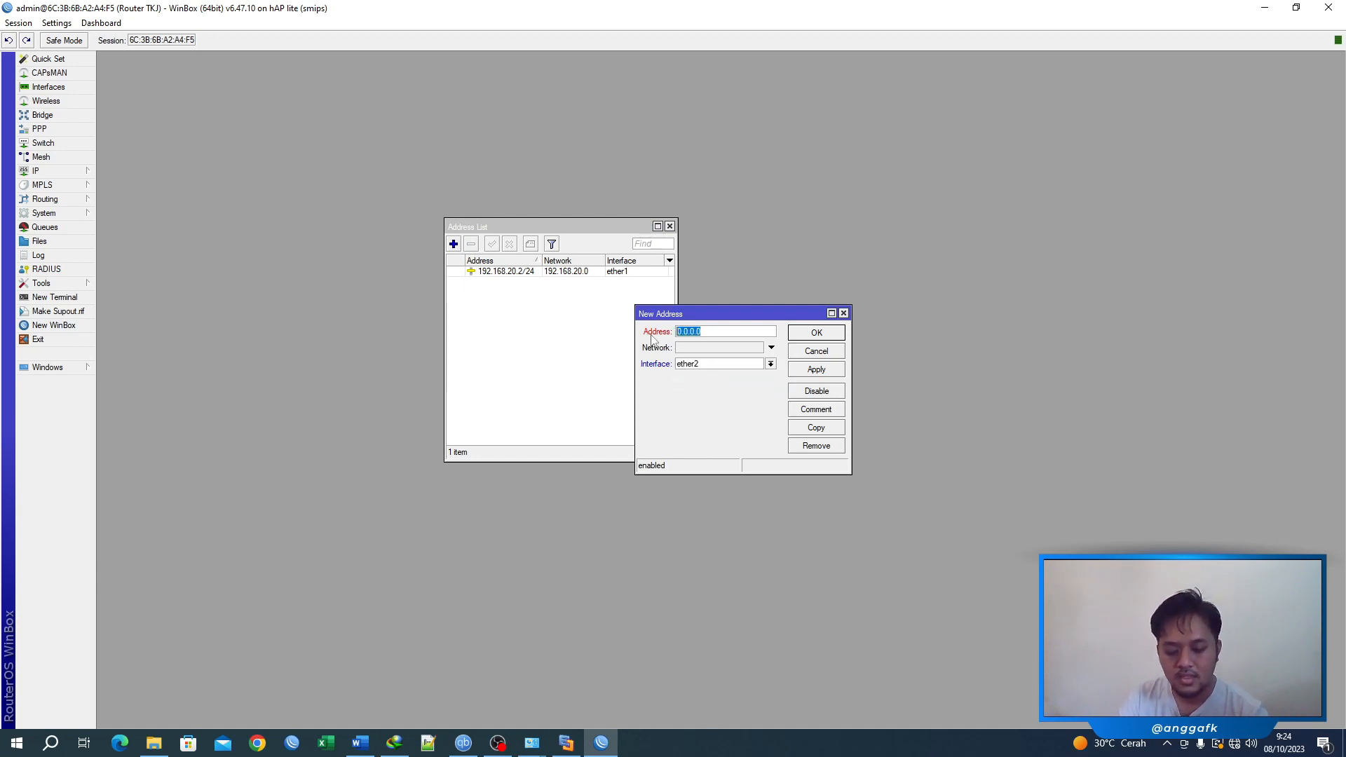
{"action": "type", "text": "192.168"}
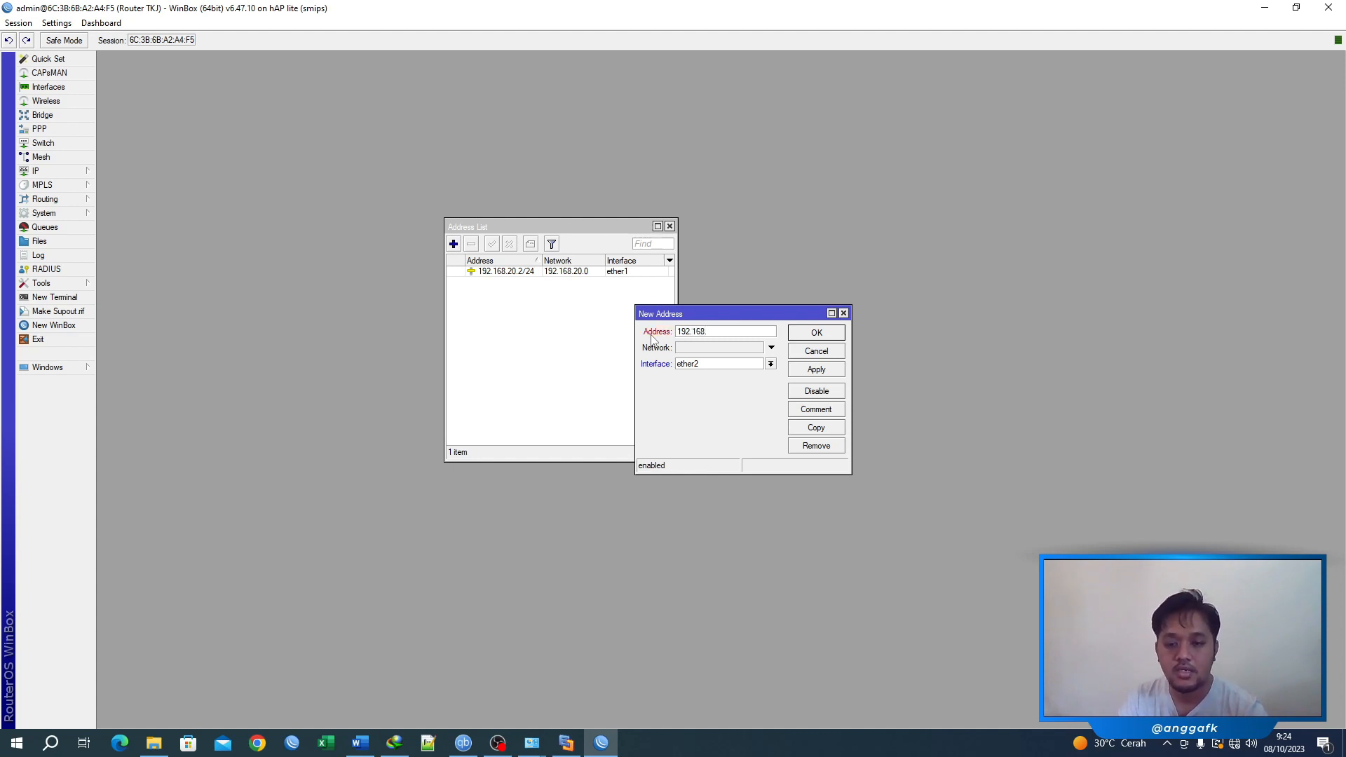
{"action": "type", "text": ".10.1"}
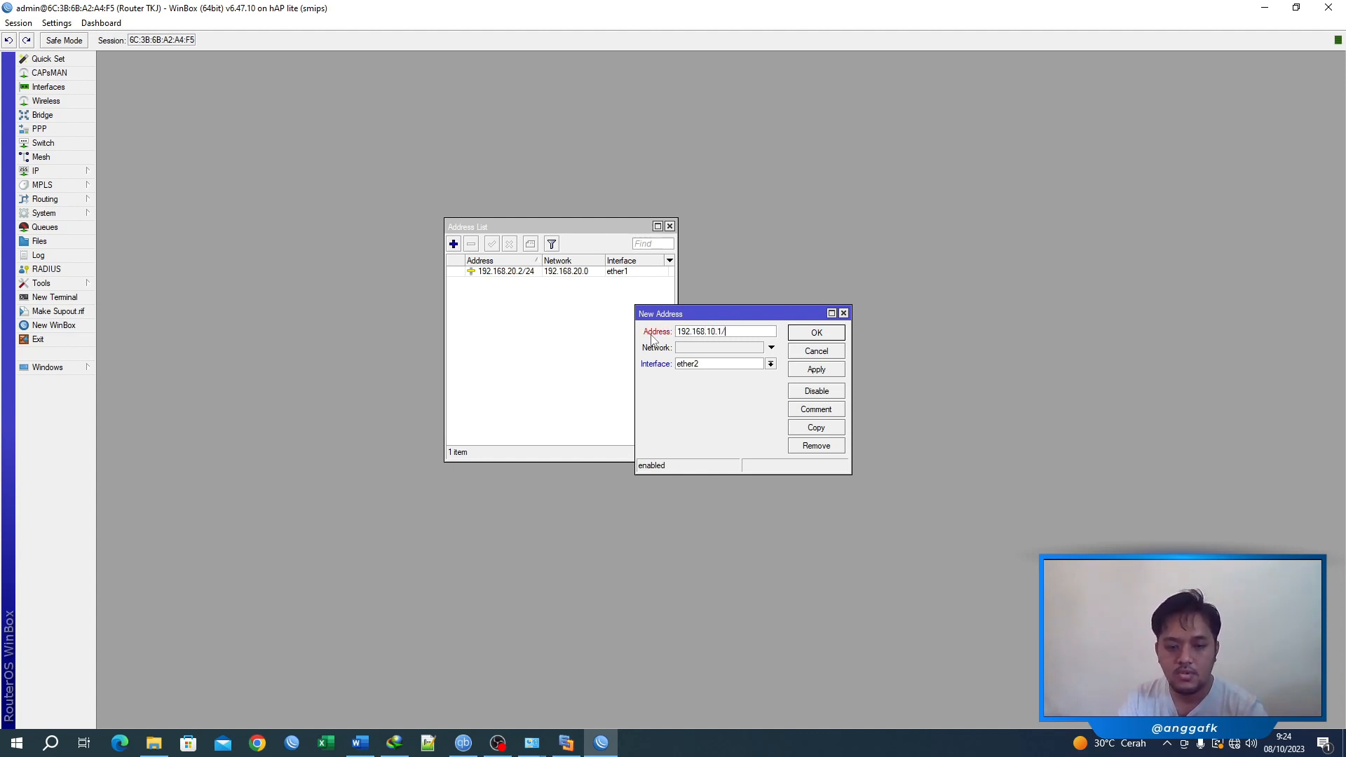
{"action": "type", "text": "/24"}
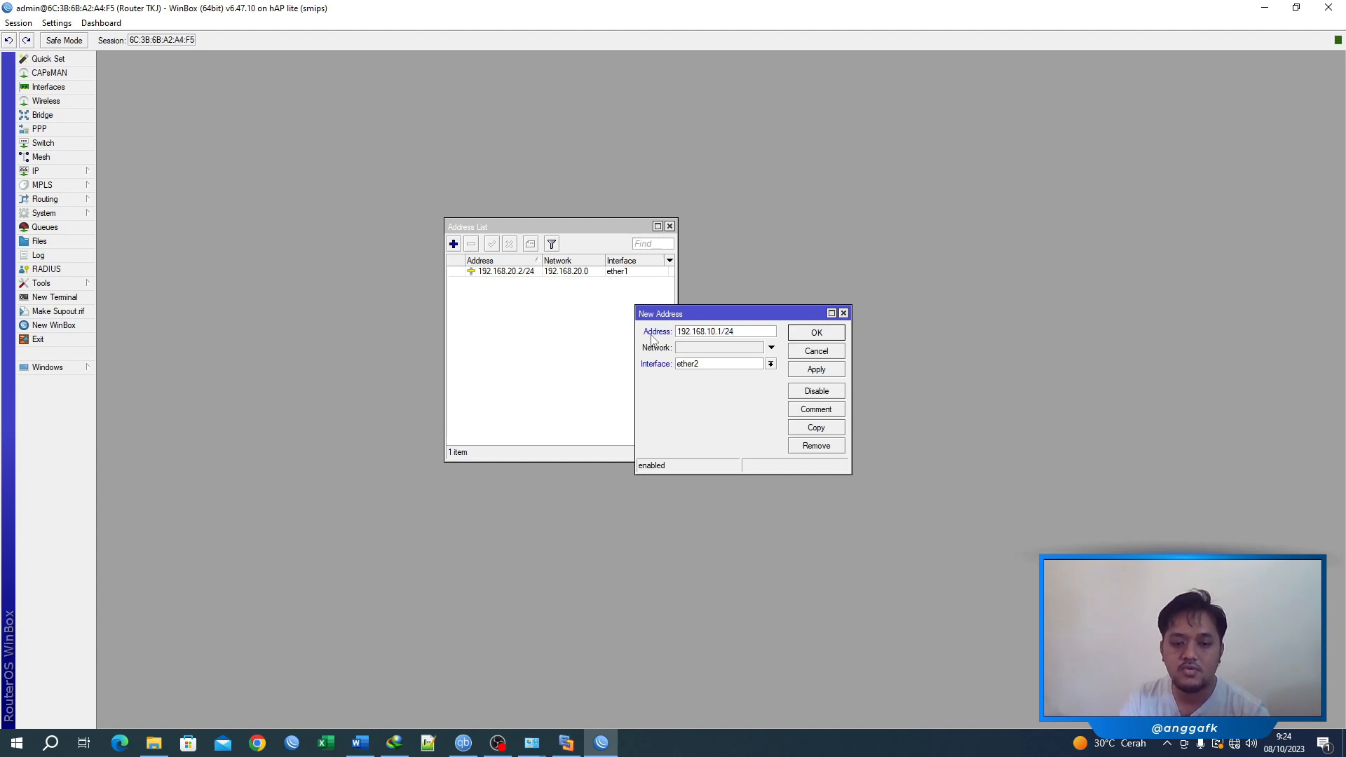
{"action": "left_click", "coordinate": [818, 371]}
{"action": "left_click", "coordinate": [819, 336]}
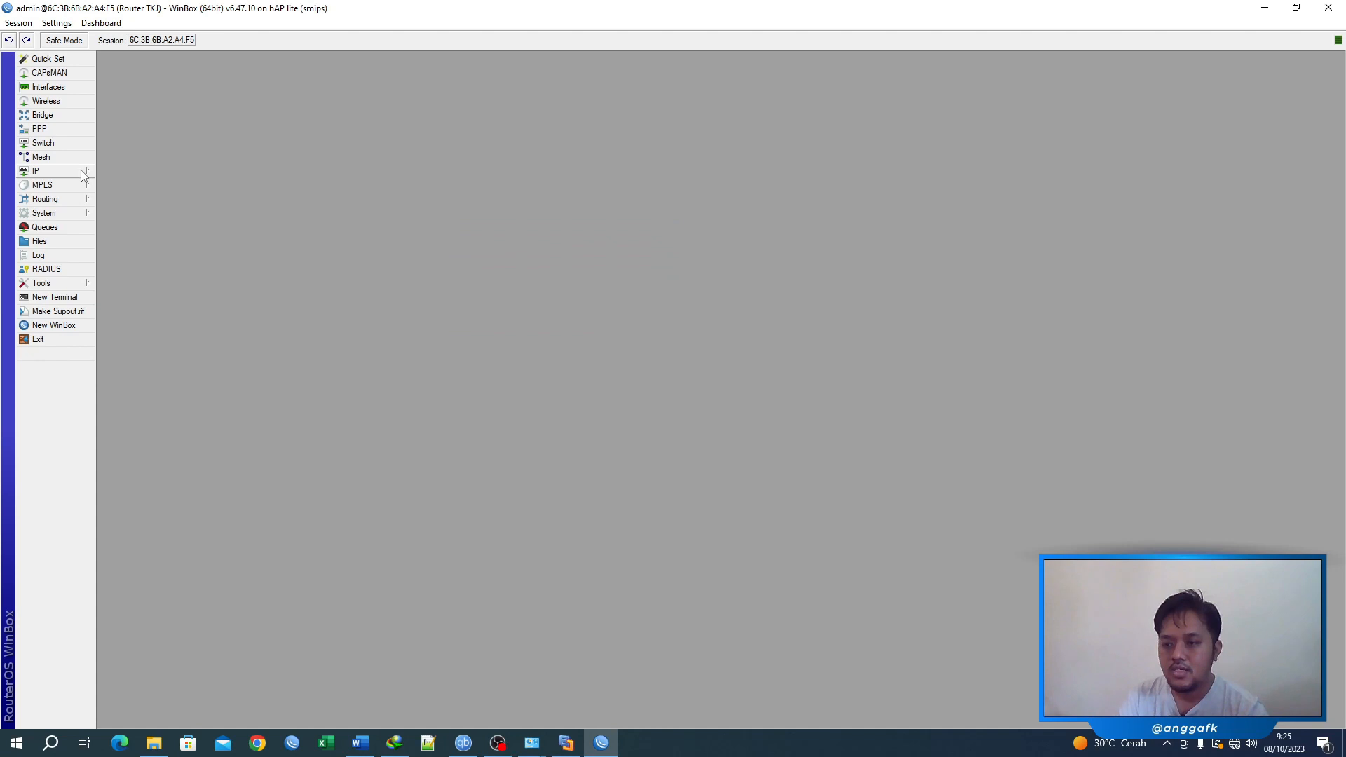
Step: View the router's DHCP client list, then close it
{"action": "left_click", "coordinate": [83, 175]}
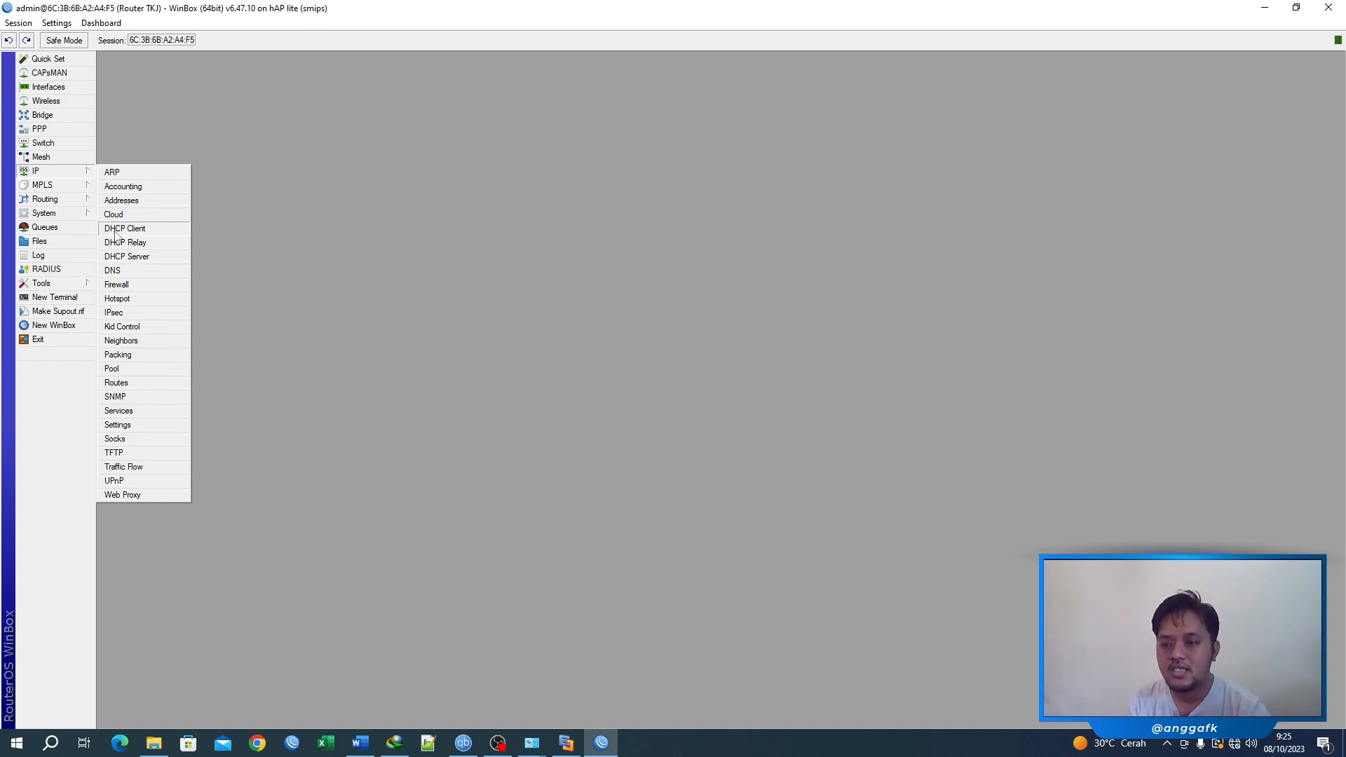
{"action": "left_click", "coordinate": [139, 231]}
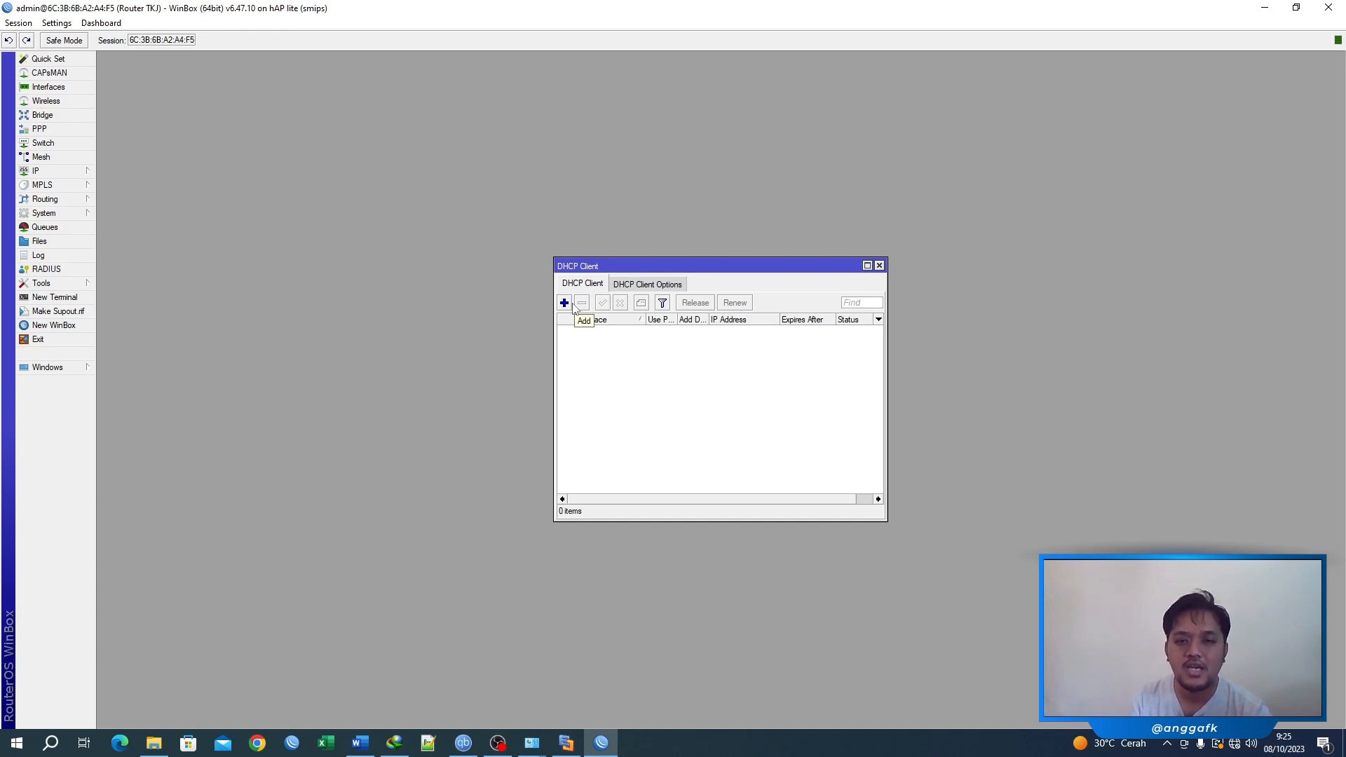
{"action": "left_click", "coordinate": [880, 266]}
Step: Start the DHCP server setup wizard and choose ether2 as the DHCP server interface
{"action": "left_click", "coordinate": [70, 171]}
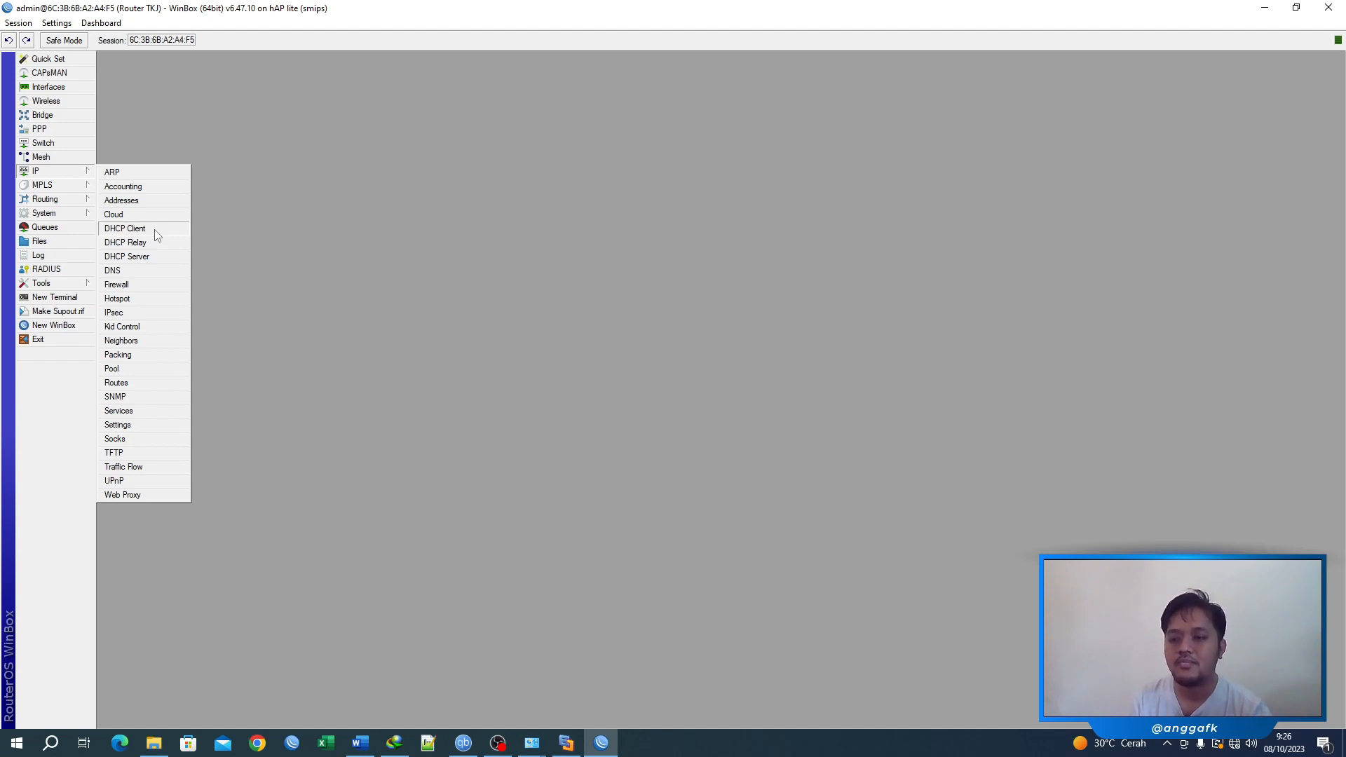
{"action": "left_click", "coordinate": [132, 259]}
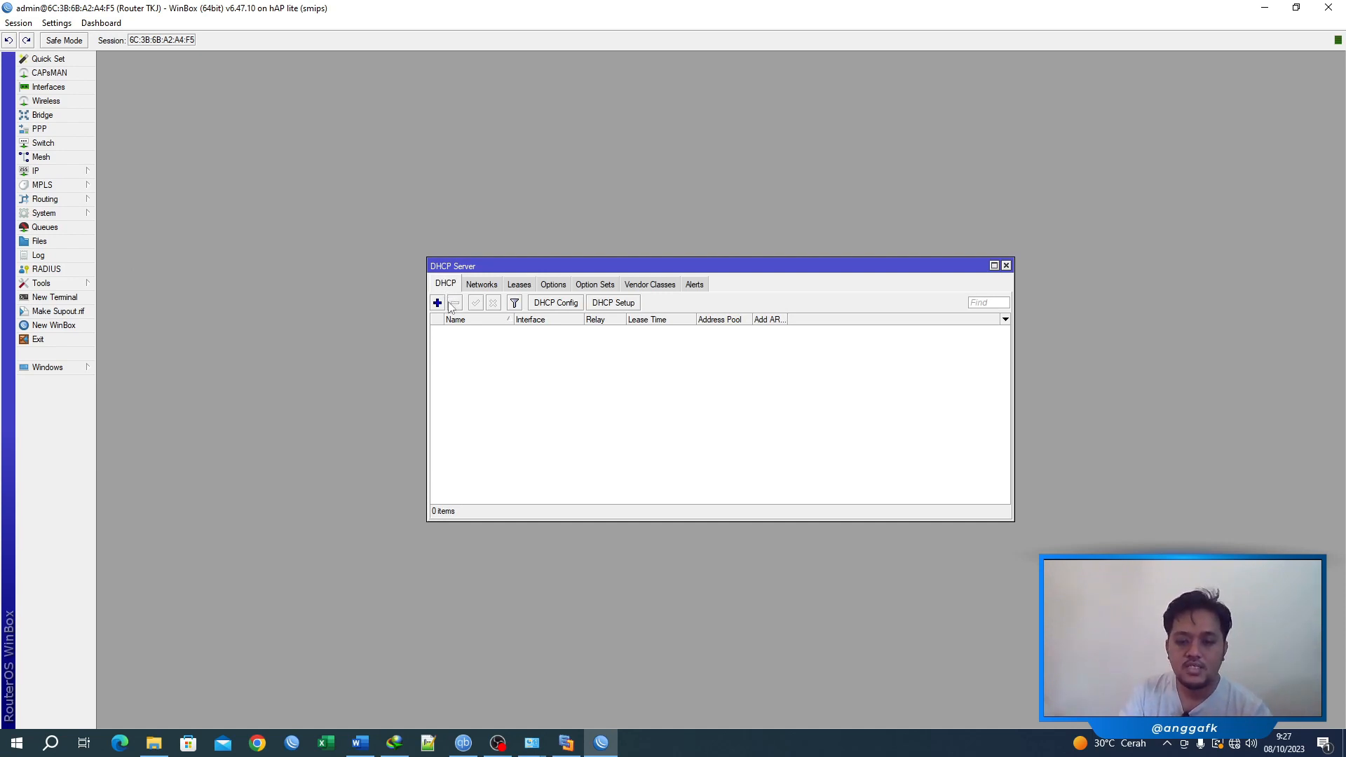
{"action": "left_click", "coordinate": [616, 307]}
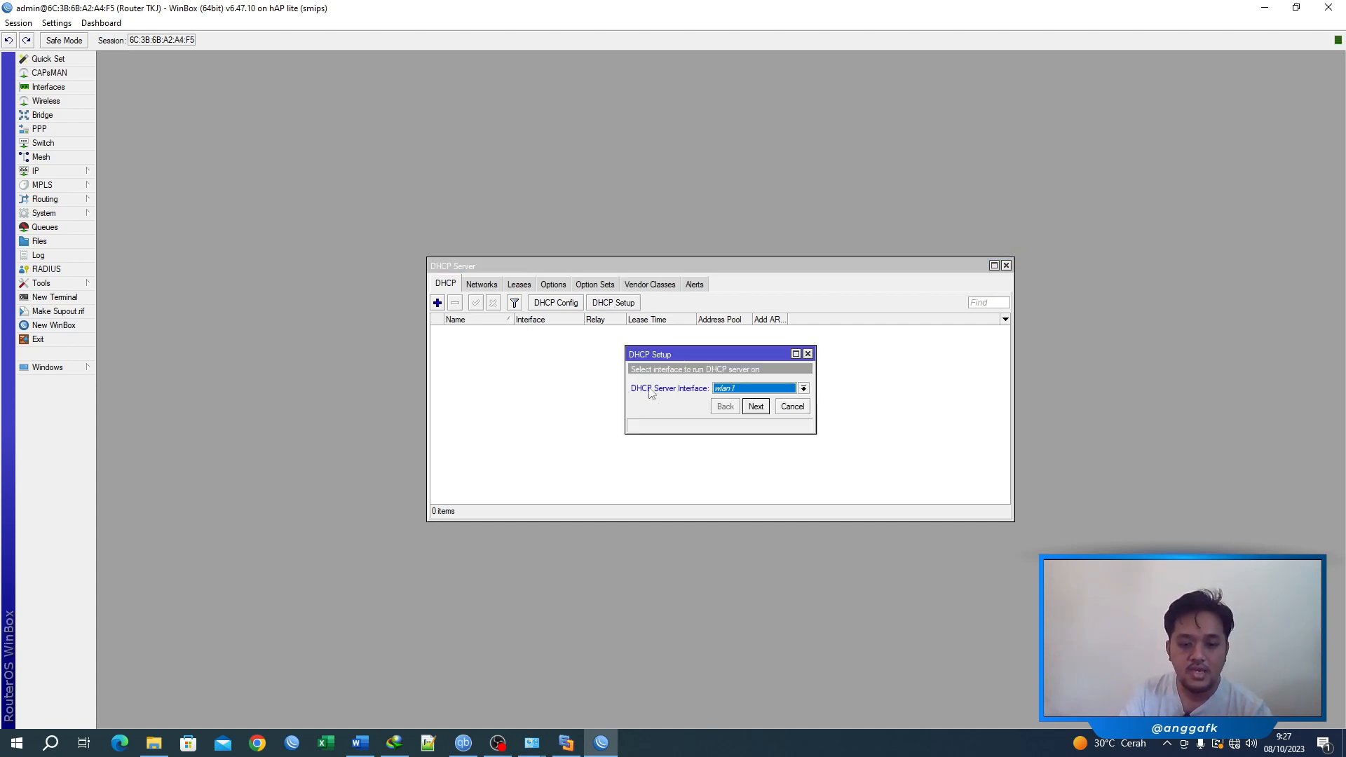
{"action": "left_click", "coordinate": [732, 390]}
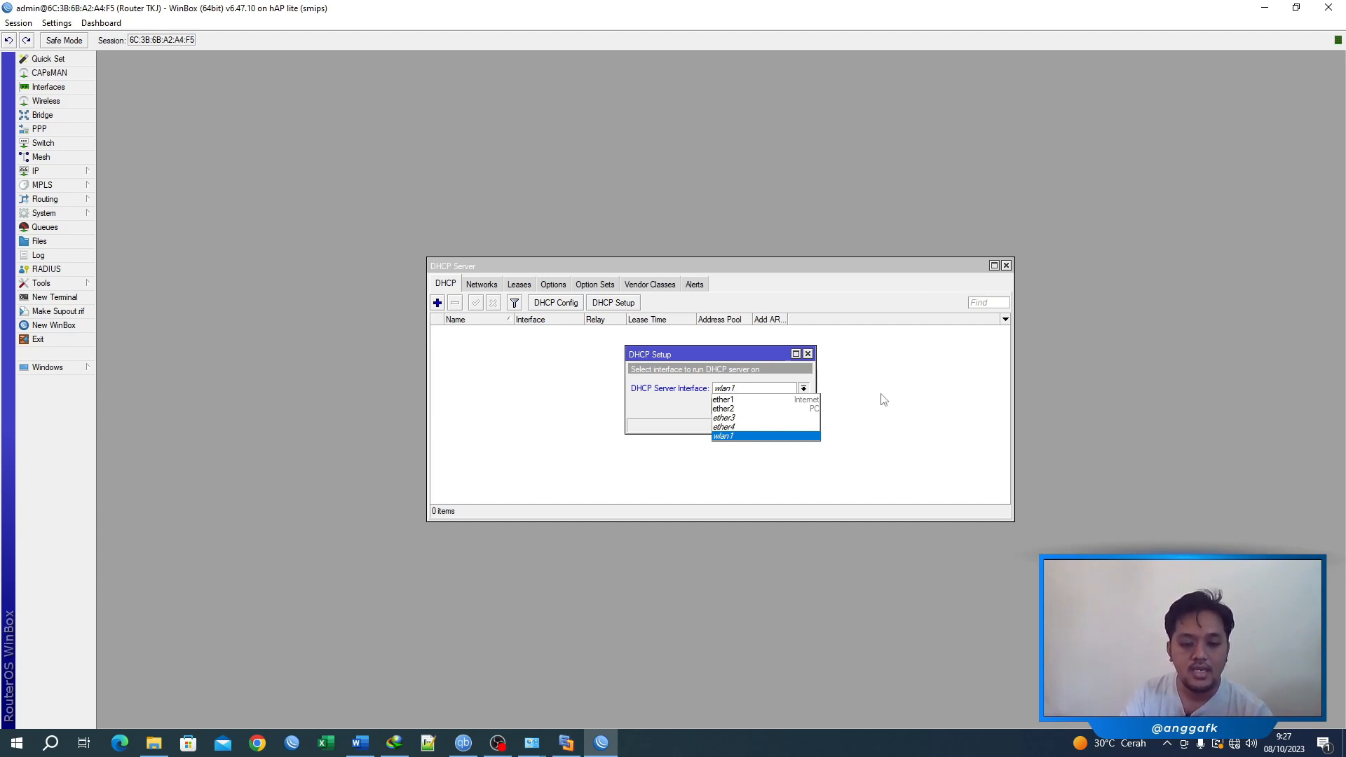
{"action": "left_click", "coordinate": [810, 409]}
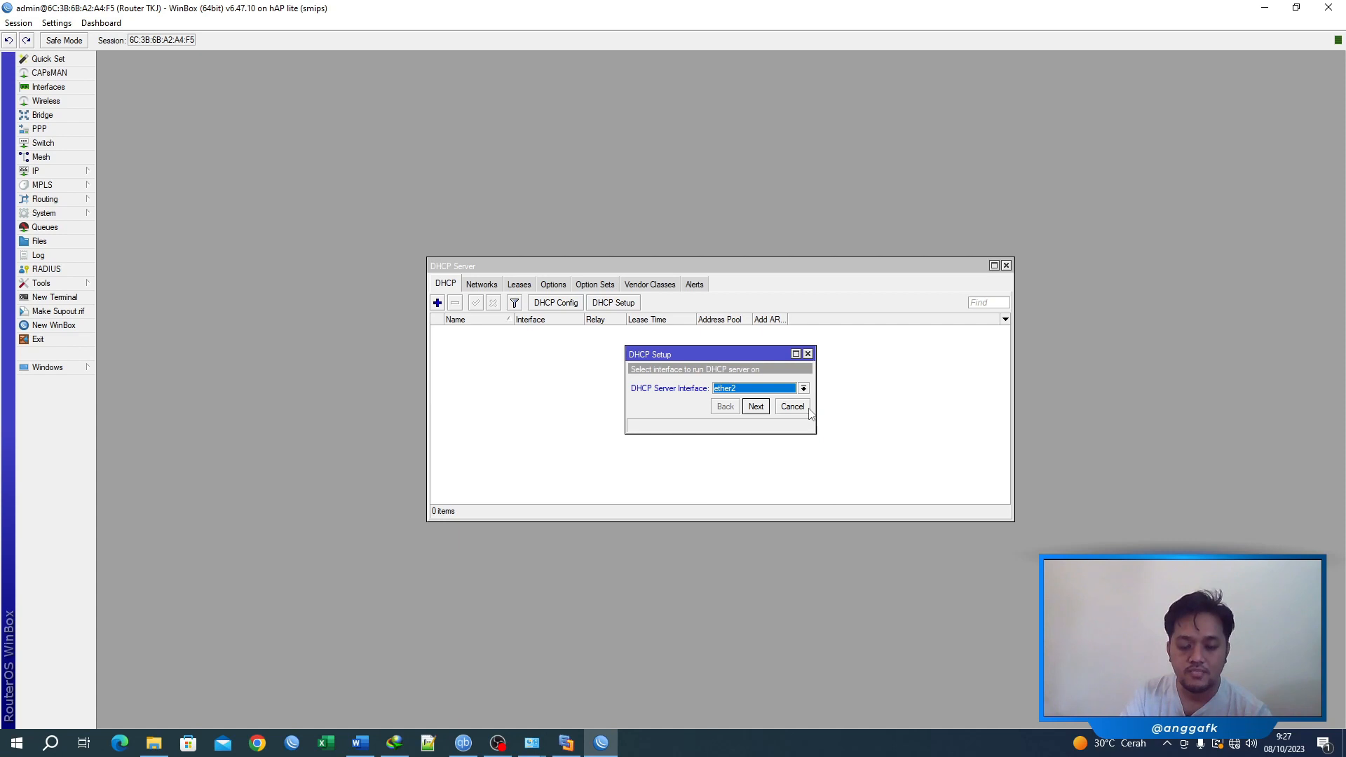
{"action": "left_click", "coordinate": [756, 407]}
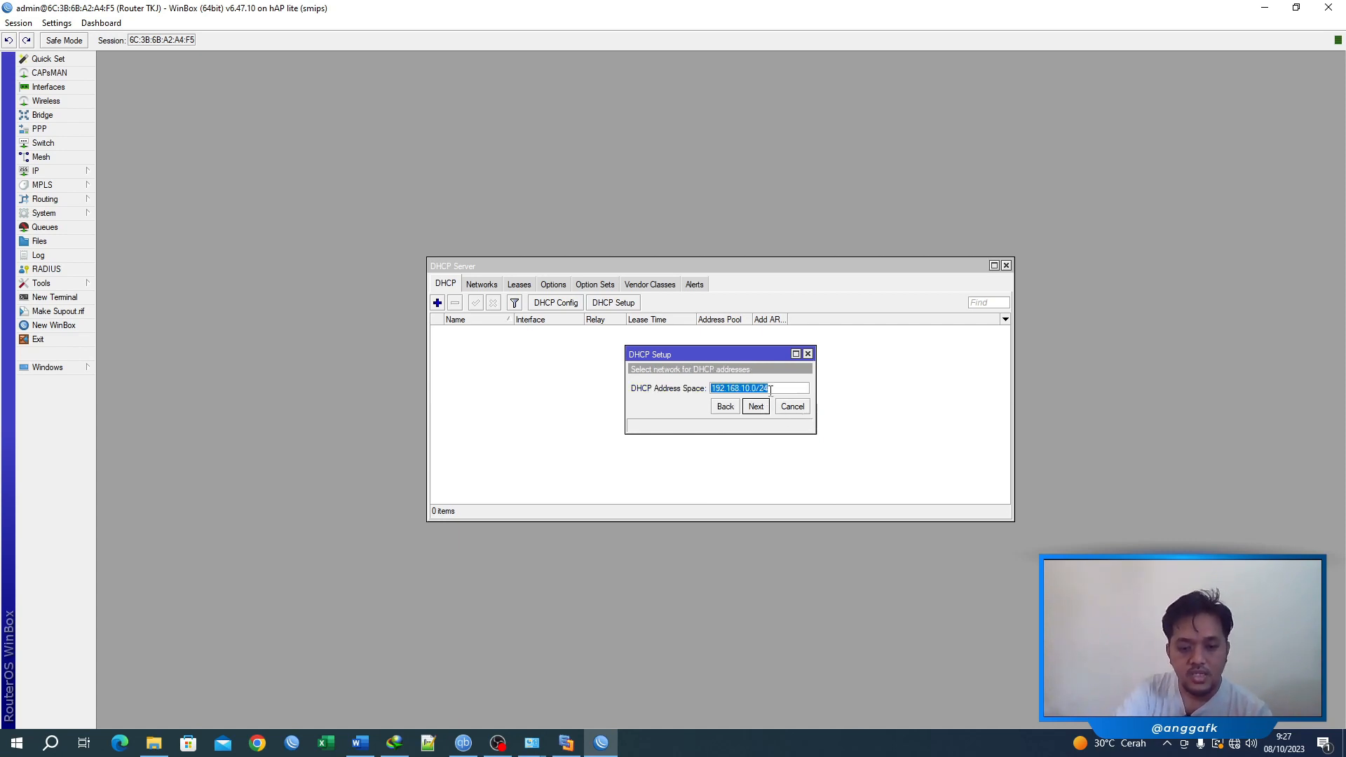
Step: Compare the DHCP address space with the ether2 entry in the IP address list, and accept 192.168.10.0/24
{"action": "left_click", "coordinate": [774, 388]}
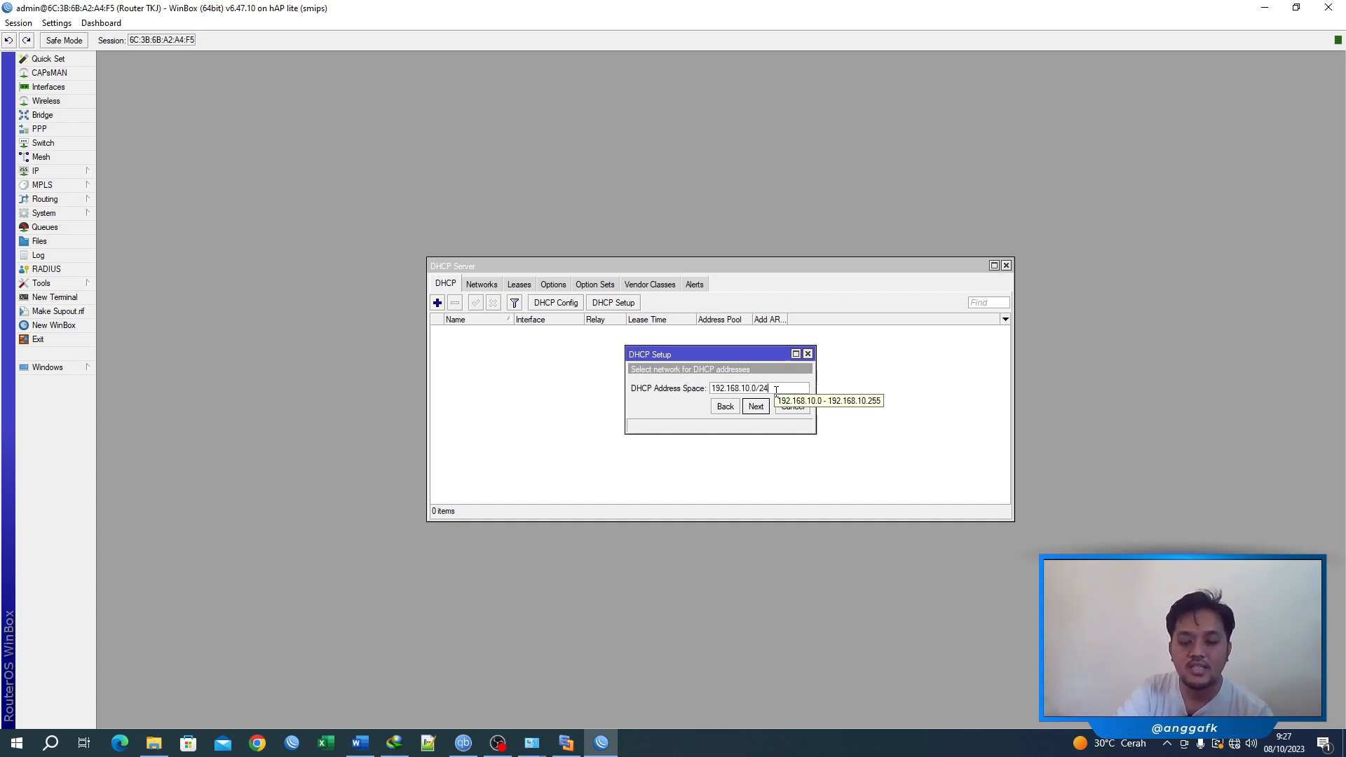
{"action": "left_click", "coordinate": [77, 172]}
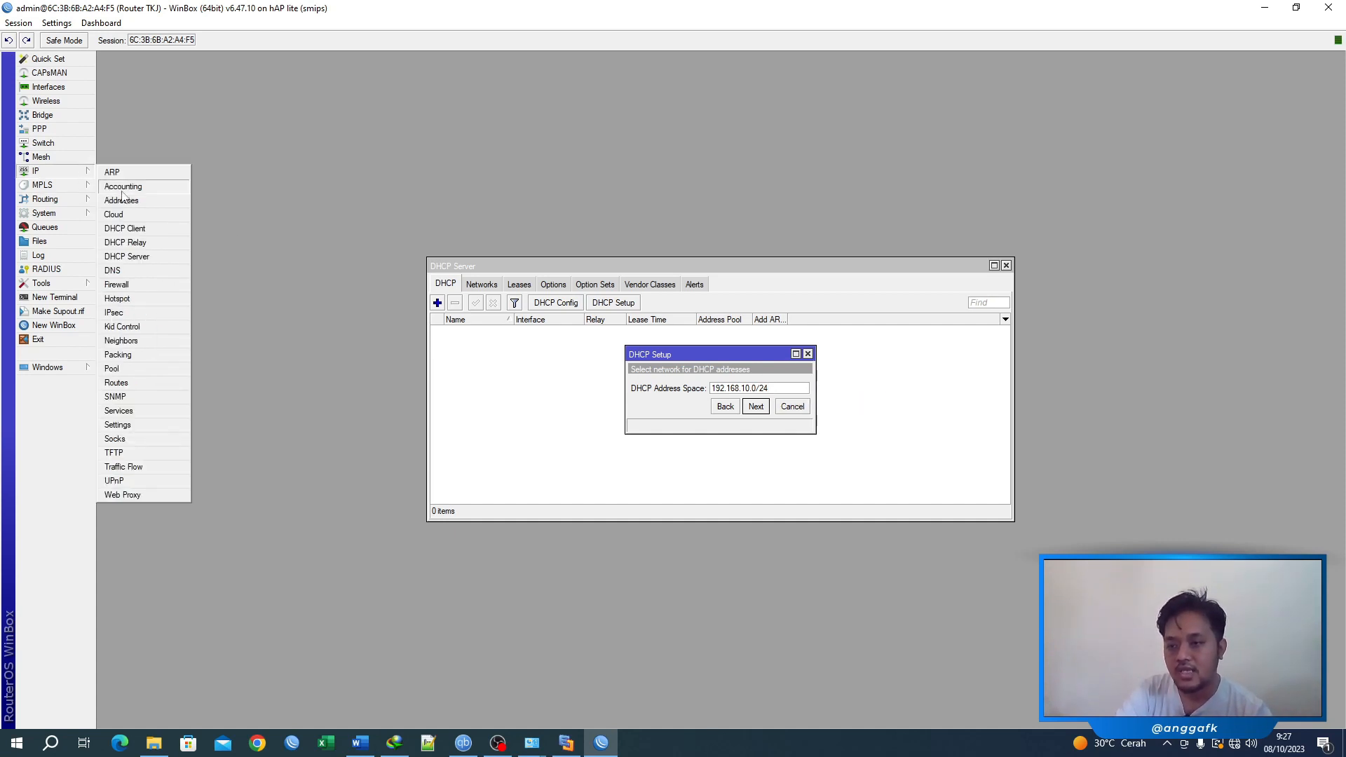
{"action": "left_click", "coordinate": [128, 202]}
{"action": "left_click_drag", "start_coordinate": [619, 226], "coordinate": [602, 347]}
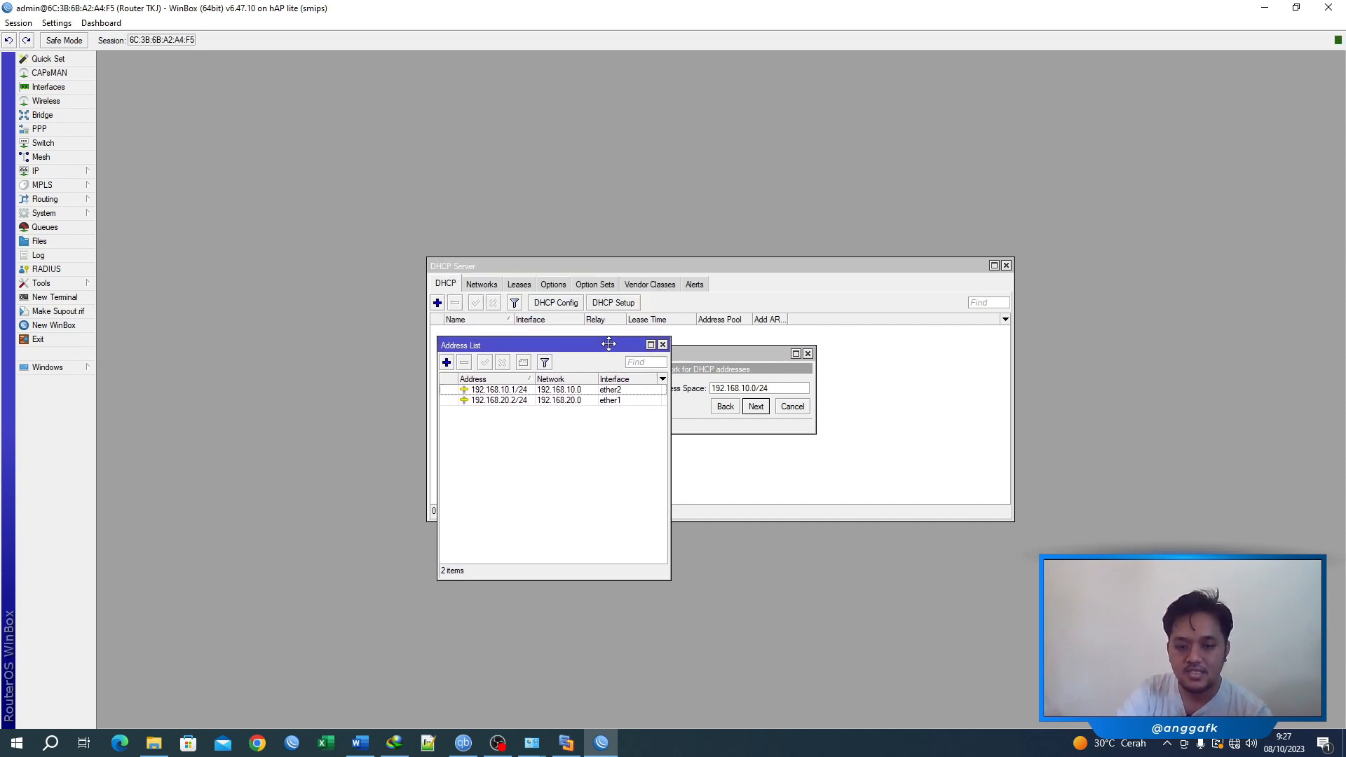
{"action": "left_click_drag", "start_coordinate": [701, 351], "coordinate": [750, 349]}
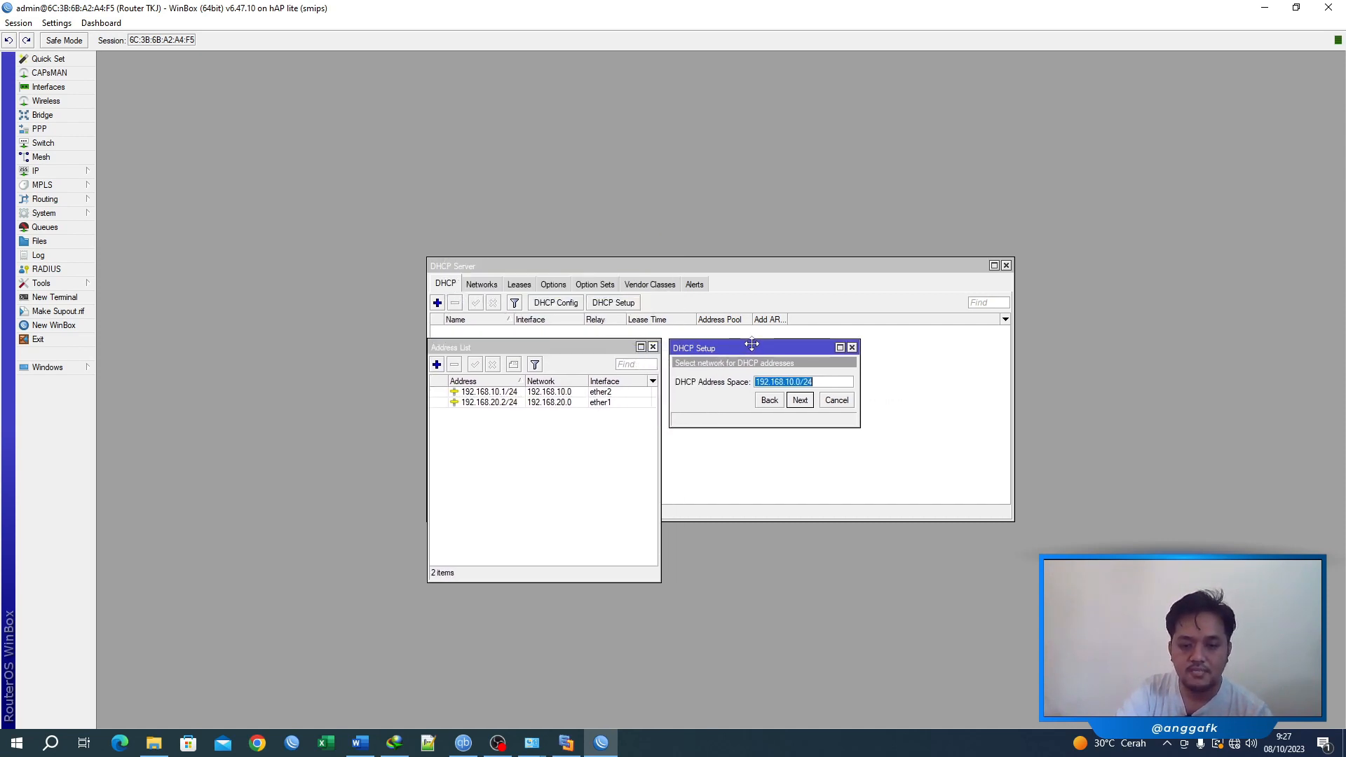
{"action": "left_click", "coordinate": [828, 383]}
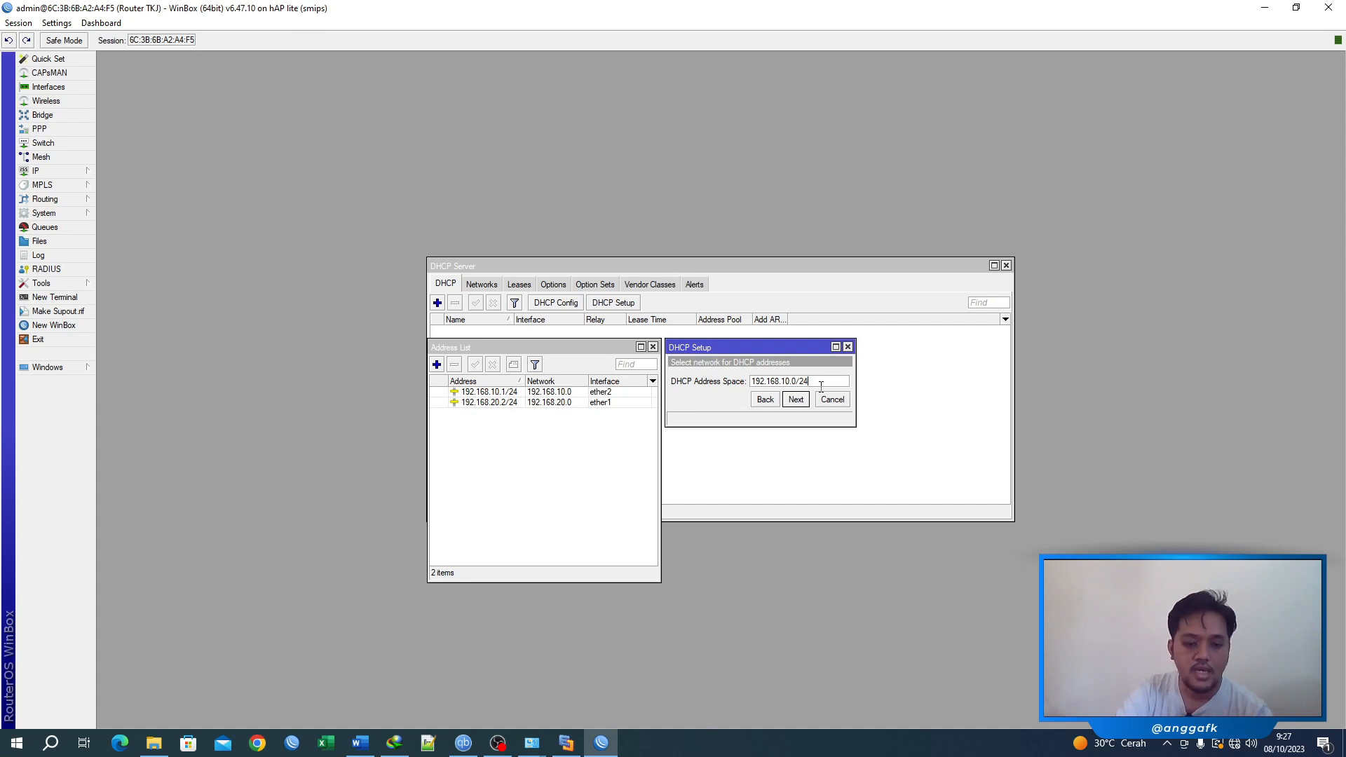
{"action": "left_click_drag", "start_coordinate": [822, 382], "coordinate": [751, 382]}
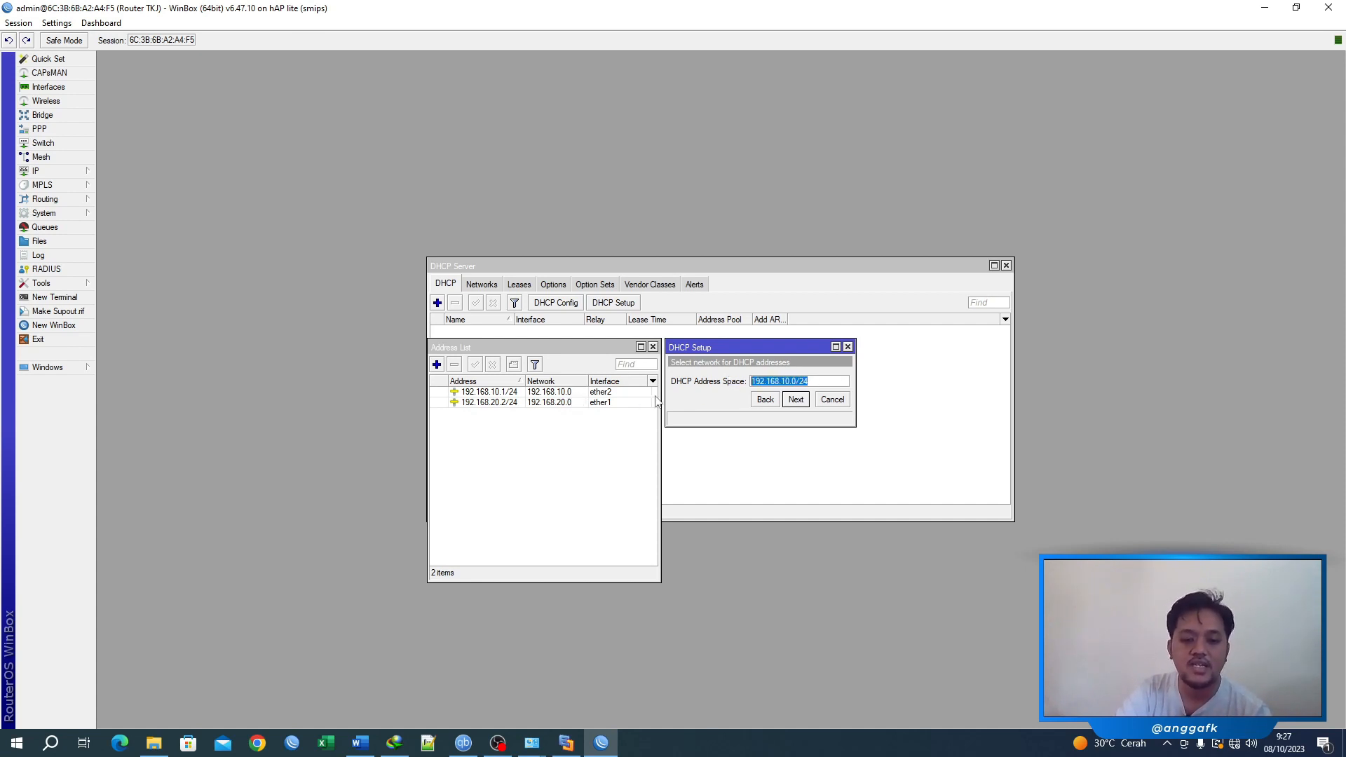
{"action": "left_click", "coordinate": [800, 401]}
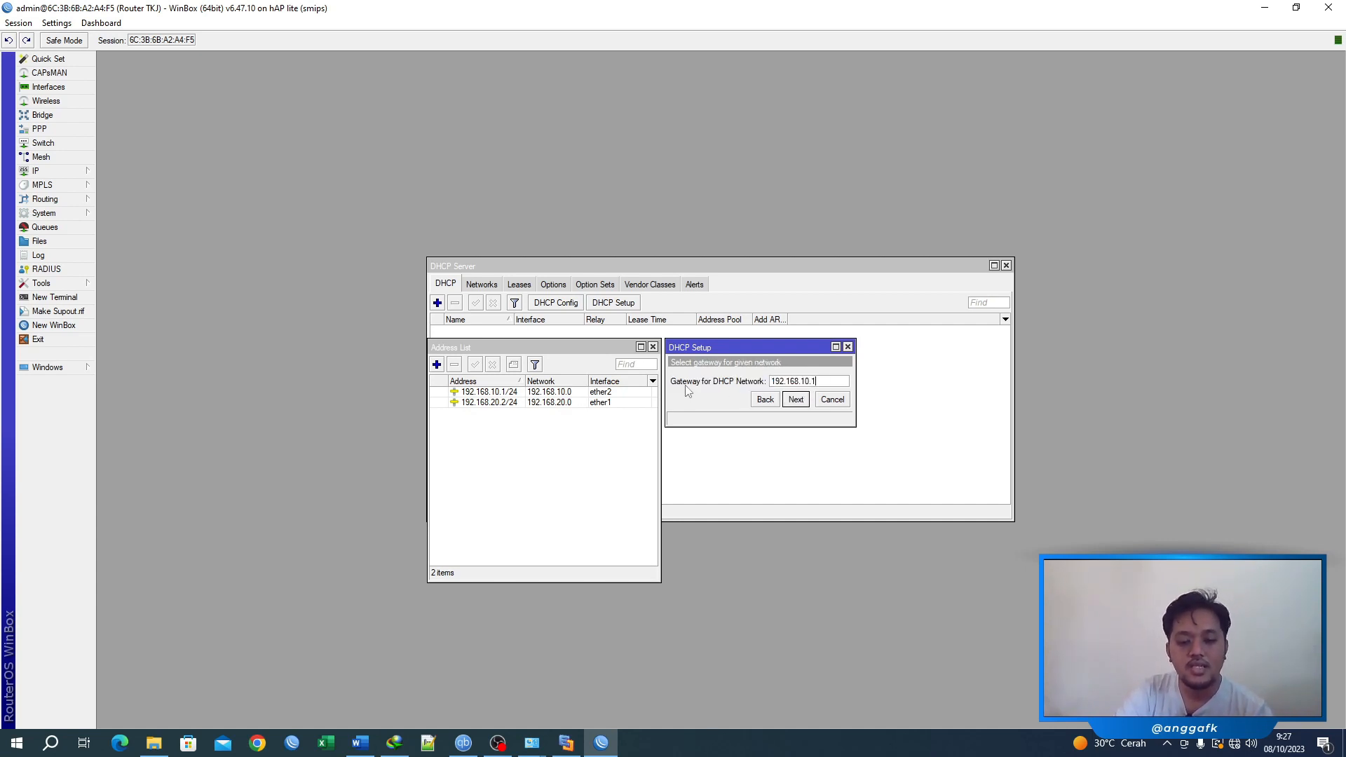
Step: Accept 192.168.10.1 as the gateway for the DHCP network
{"action": "left_click_drag", "start_coordinate": [829, 382], "coordinate": [748, 379]}
{"action": "left_click", "coordinate": [828, 382]}
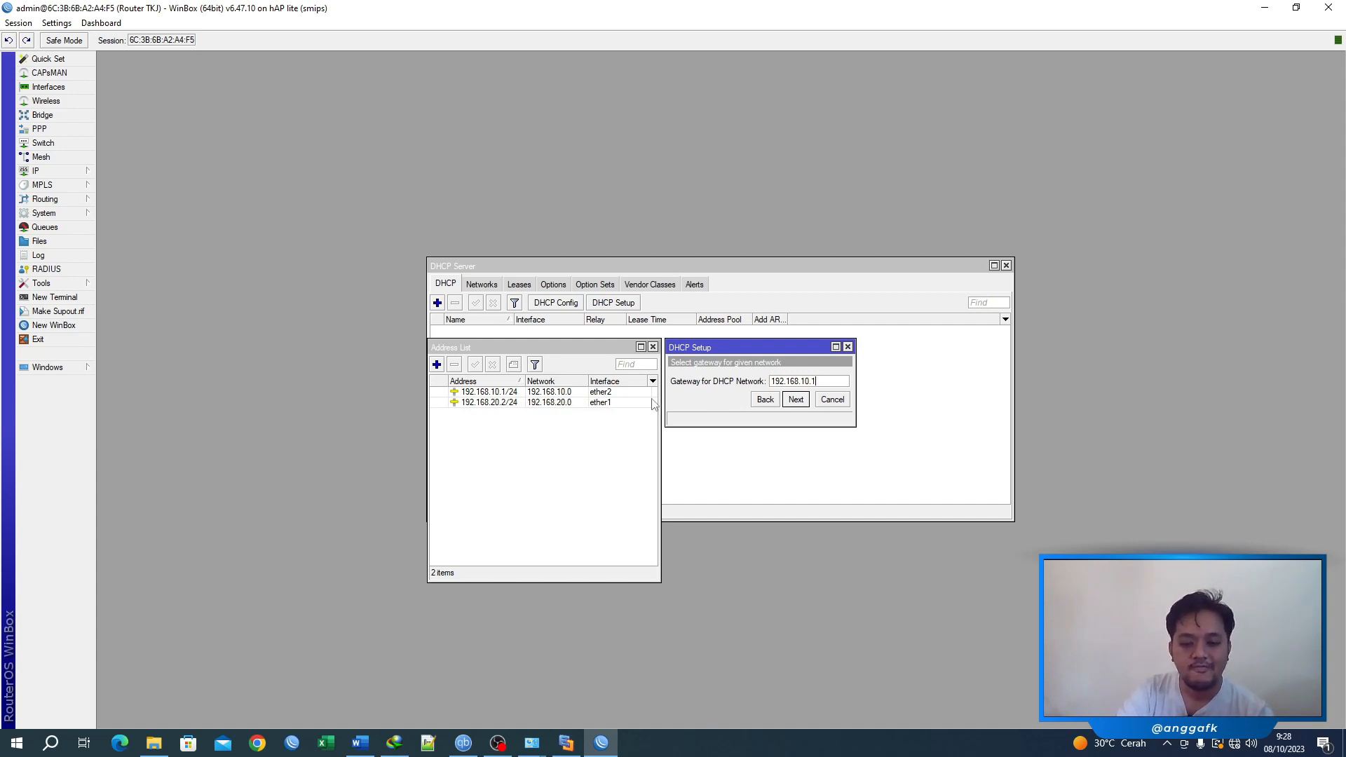
{"action": "left_click", "coordinate": [796, 401]}
Step: Set the DHCP addresses to give out to 192.168.10.11-192.168.10.20 and continue to the DNS servers
{"action": "left_click_drag", "start_coordinate": [855, 391], "coordinate": [914, 391]}
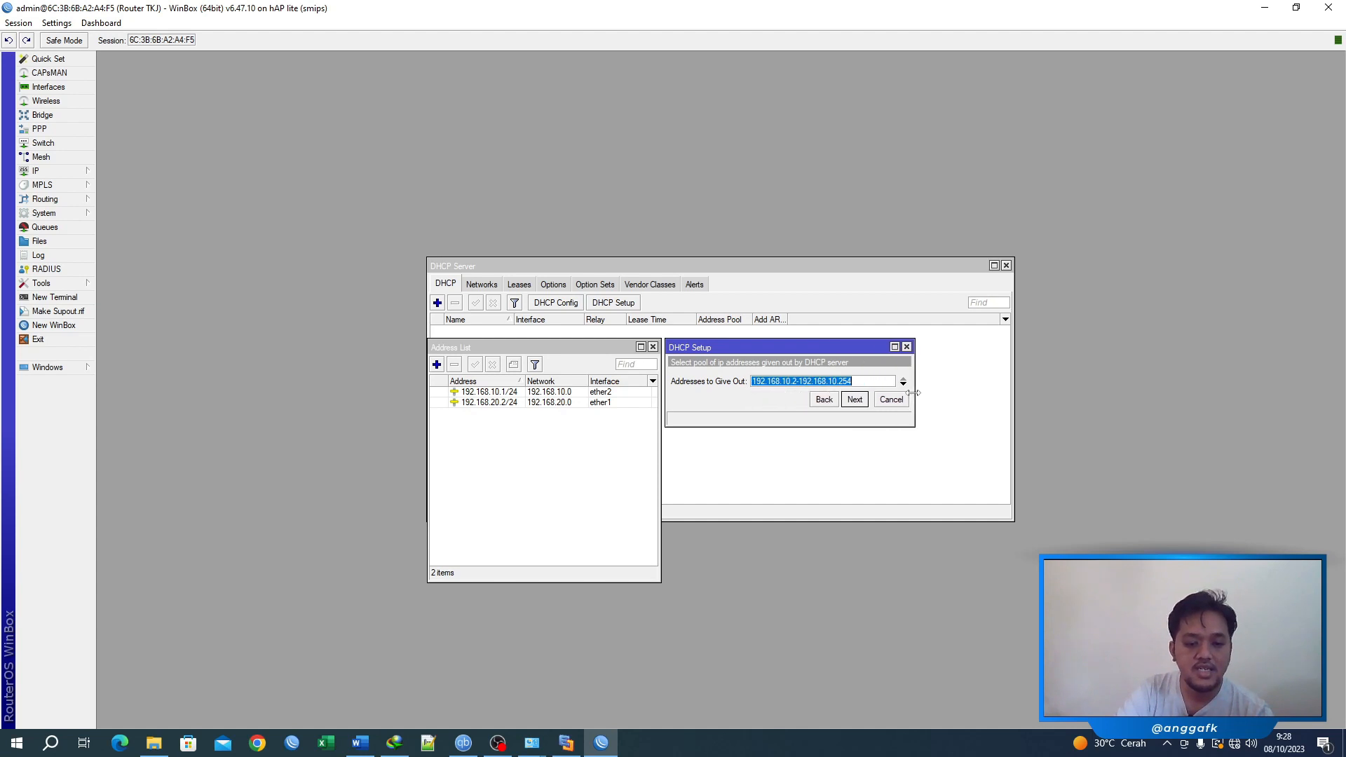
{"action": "left_click", "coordinate": [876, 382]}
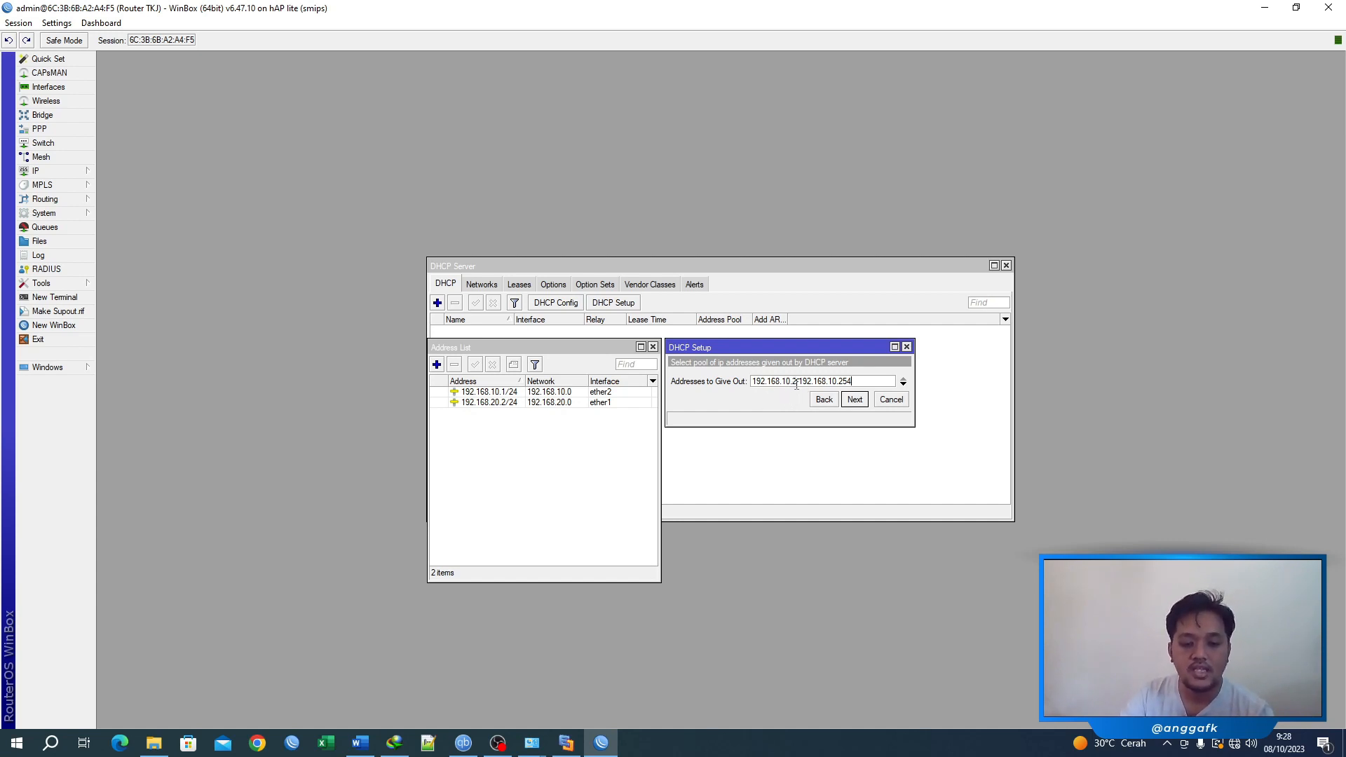
{"action": "key", "text": "BackSpace"}
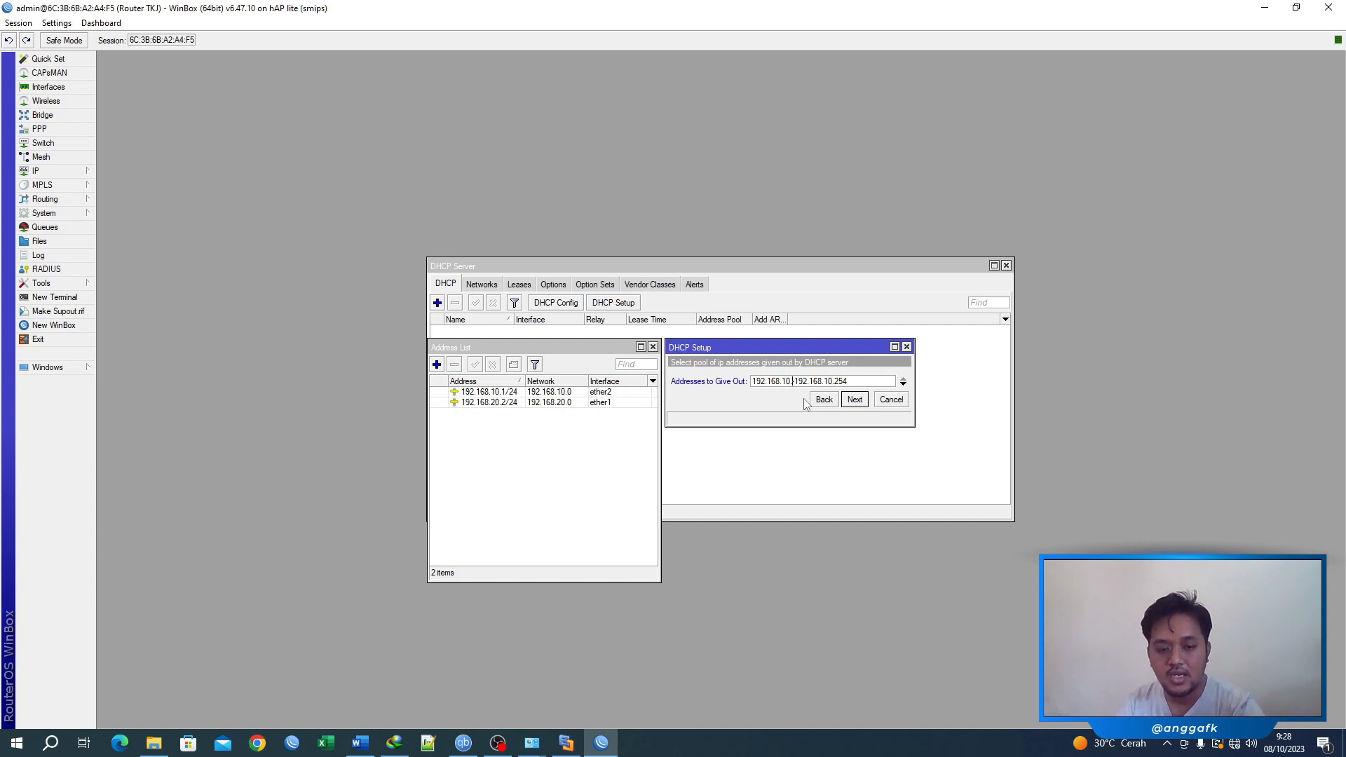
{"action": "type", "text": "11"}
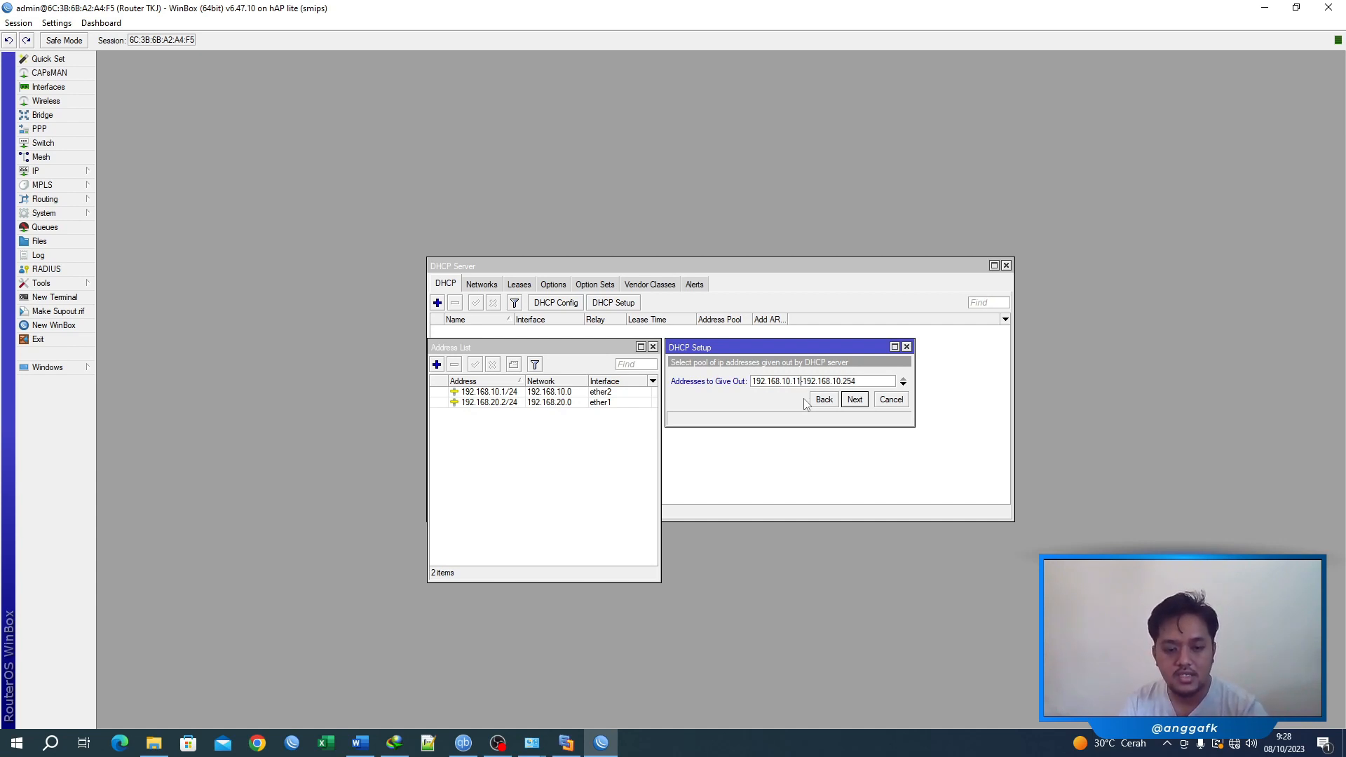
{"action": "key", "text": "BackSpace"}
{"action": "key", "text": "BackSpace"}
{"action": "key", "text": "BackSpace"}
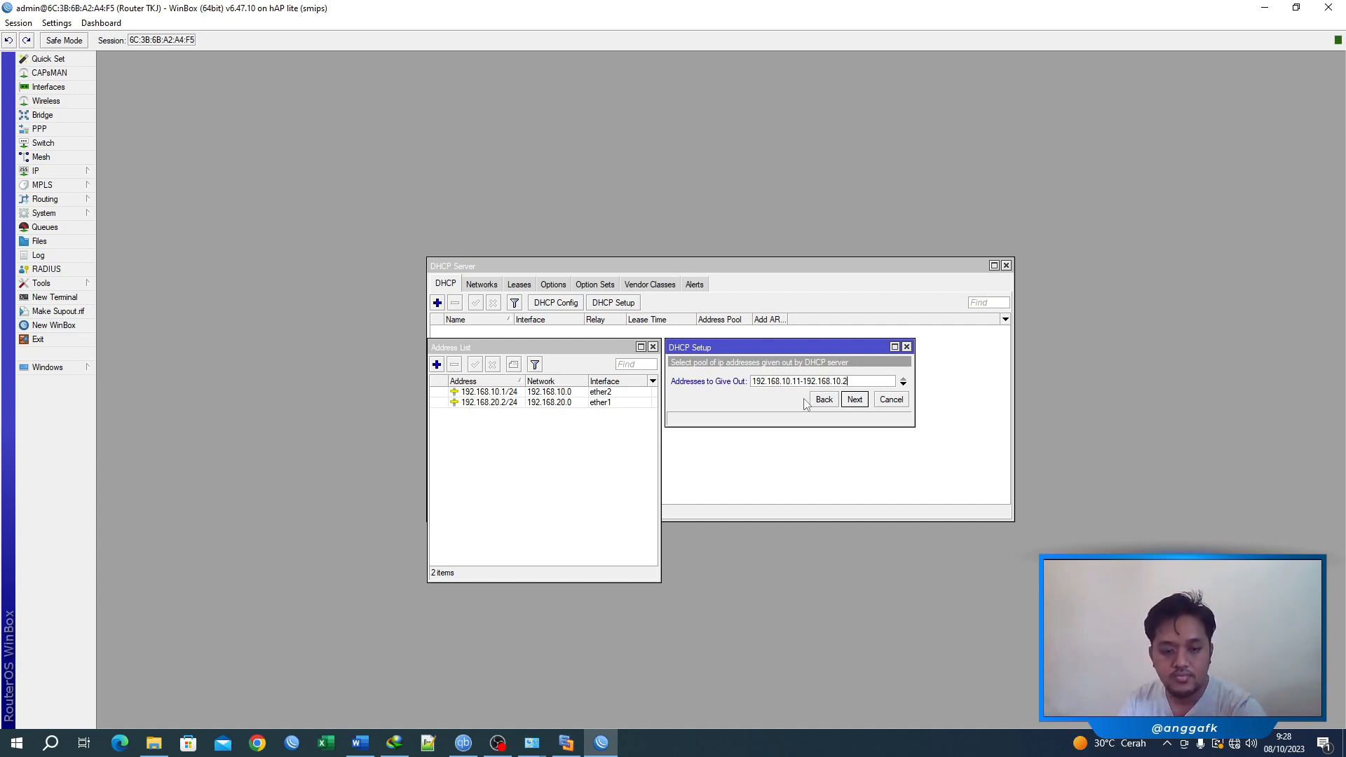
{"action": "type", "text": "20"}
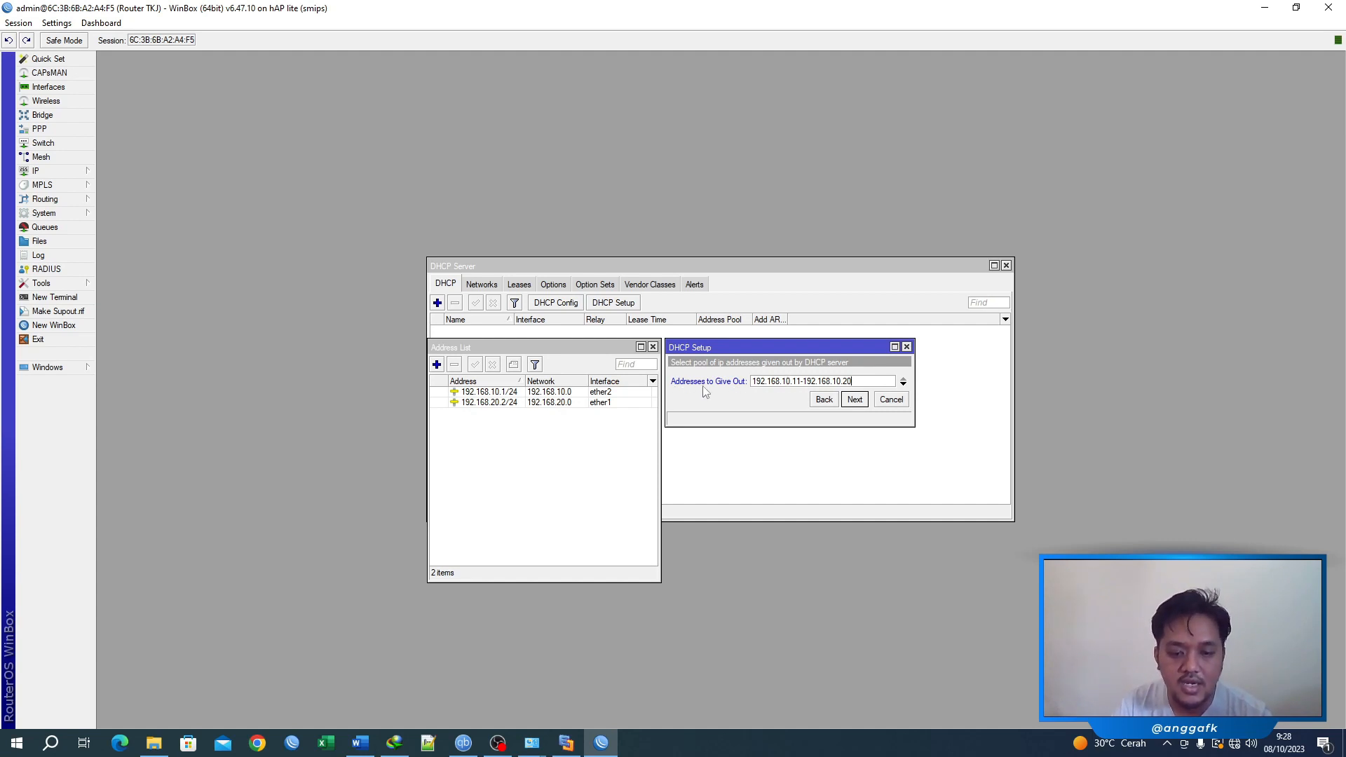
{"action": "left_click", "coordinate": [855, 401]}
{"action": "left_click_drag", "start_coordinate": [751, 381], "coordinate": [720, 381]}
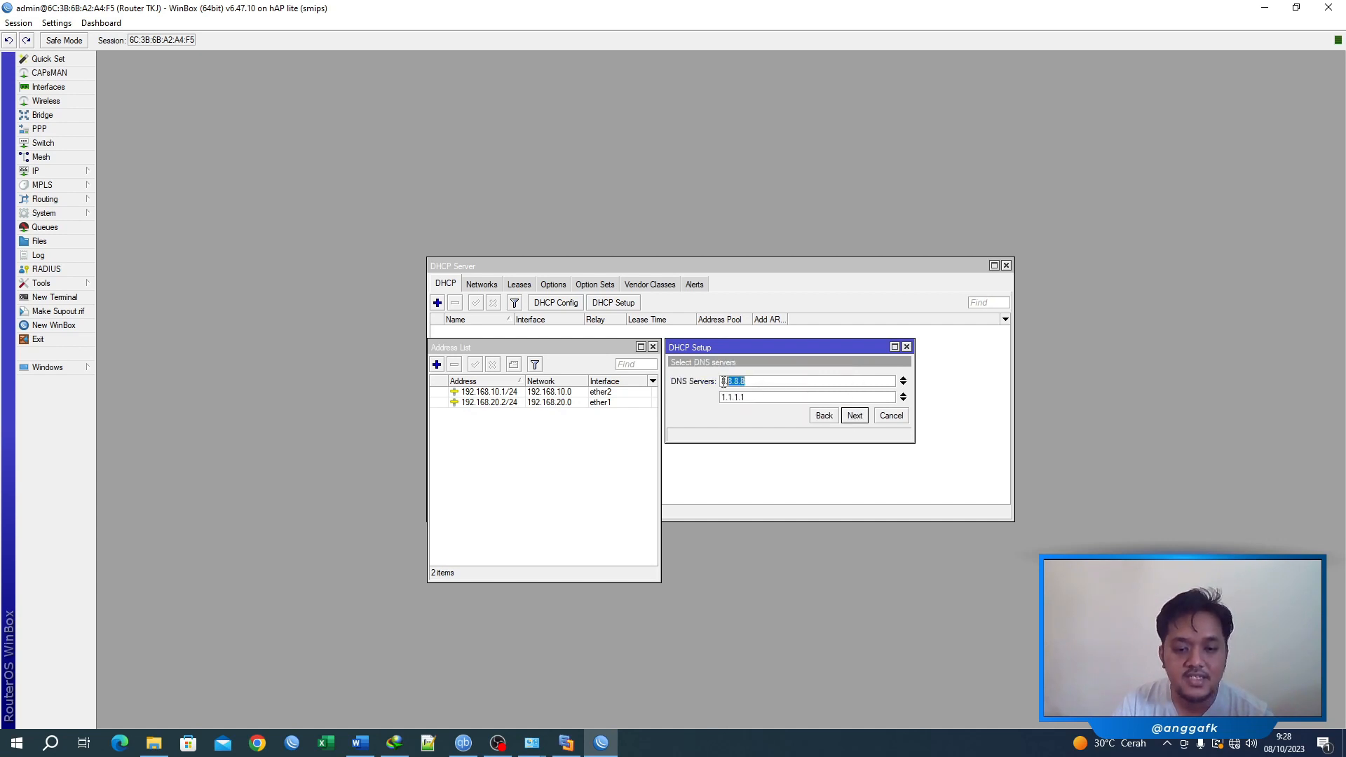
{"action": "left_click", "coordinate": [755, 381]}
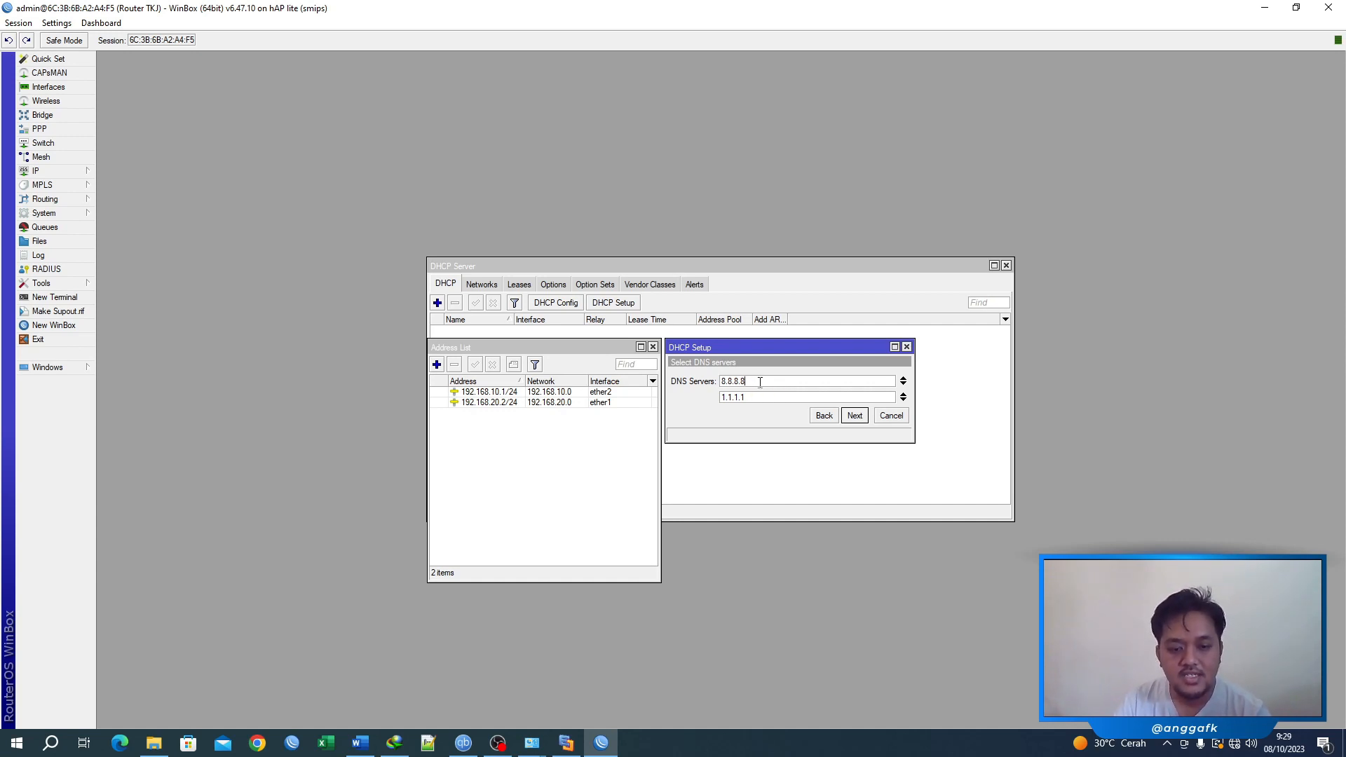
{"action": "left_click_drag", "start_coordinate": [749, 380], "coordinate": [720, 381]}
{"action": "left_click", "coordinate": [754, 381]}
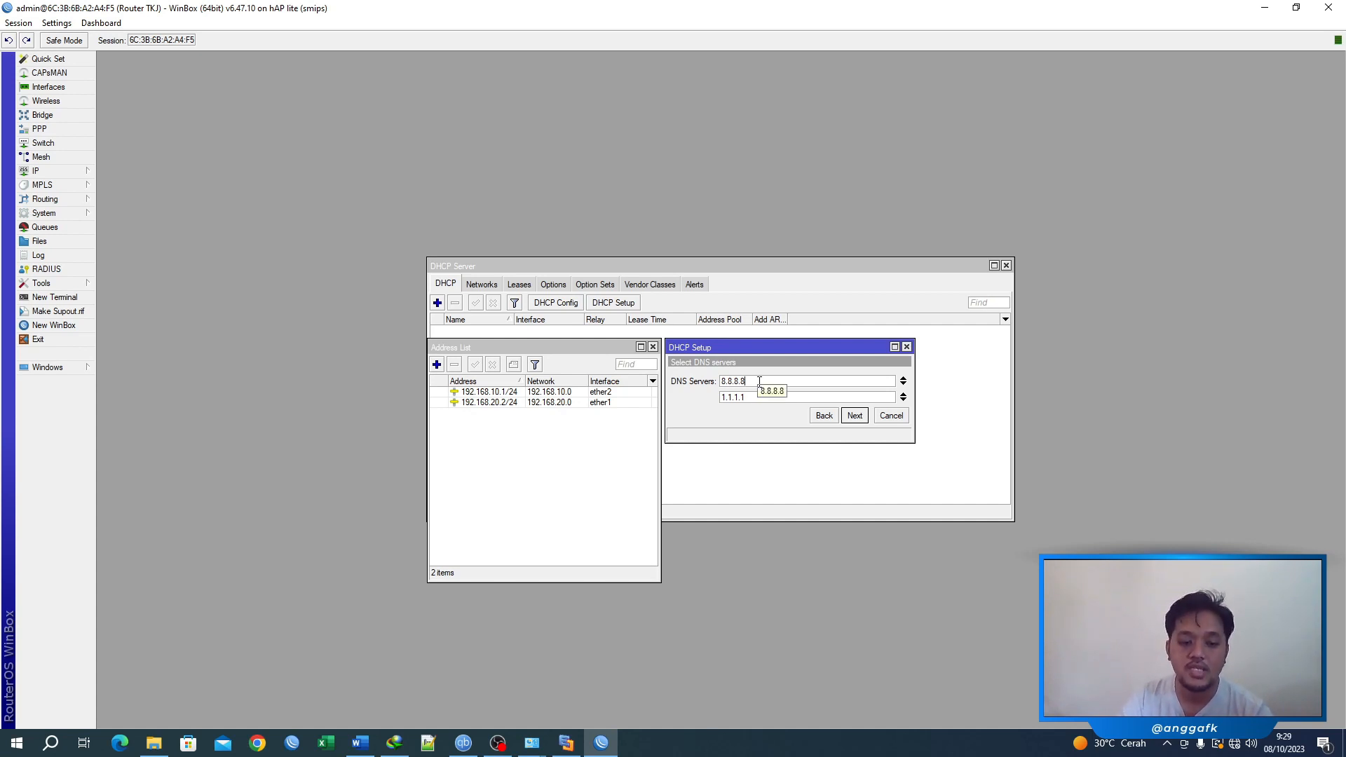
Step: Try adding a blank third DNS server entry, then remove it and restore the 1.1.1.1 entry
{"action": "left_click", "coordinate": [904, 401]}
{"action": "left_click", "coordinate": [904, 417]}
{"action": "left_click", "coordinate": [903, 427]}
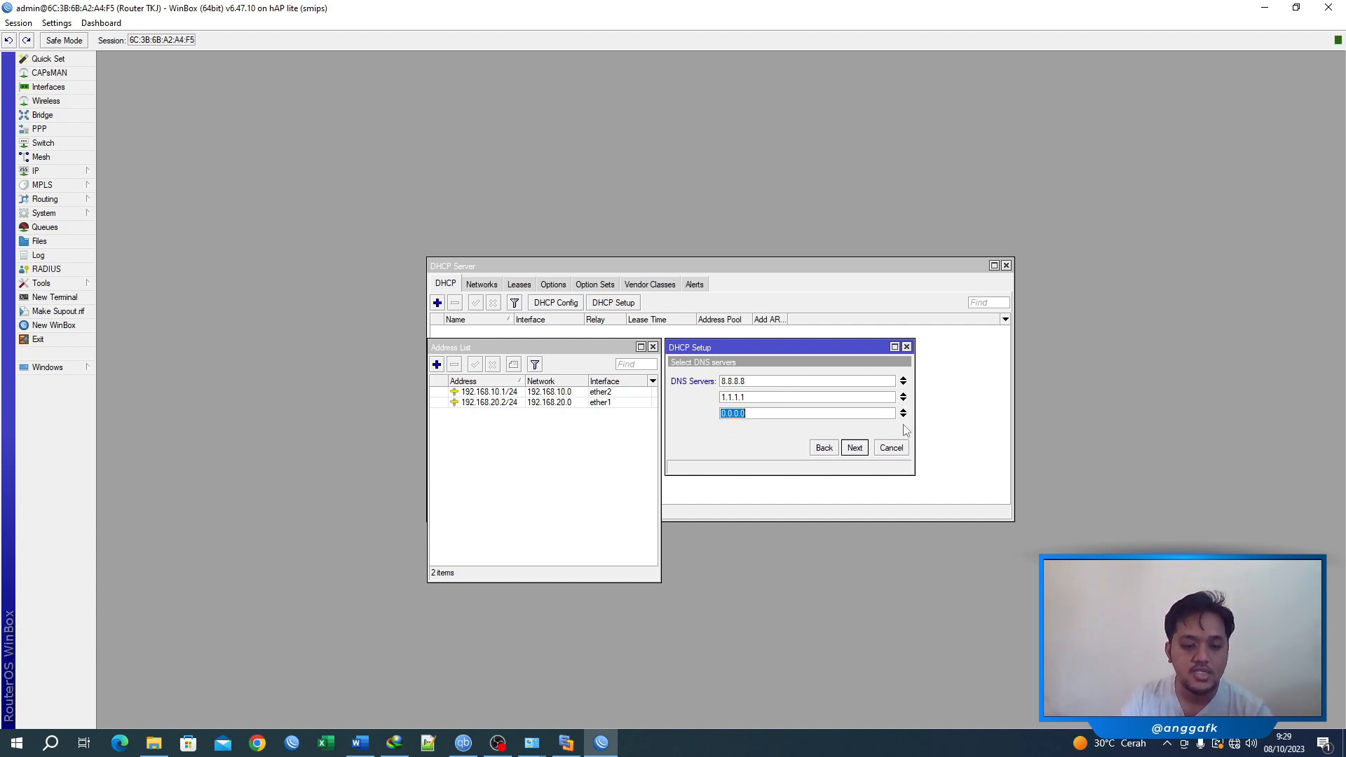
{"action": "left_click", "coordinate": [904, 415]}
{"action": "left_click", "coordinate": [904, 400]}
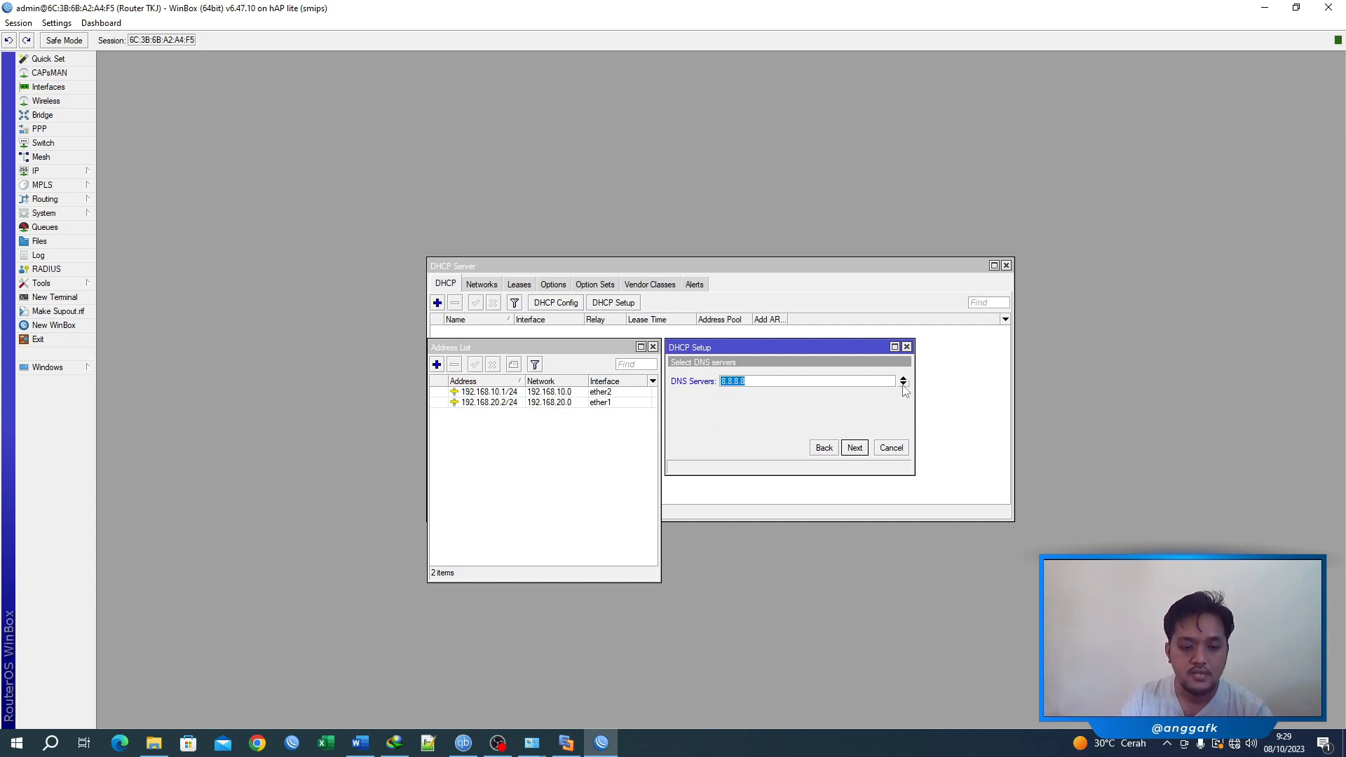
{"action": "left_click", "coordinate": [904, 379]}
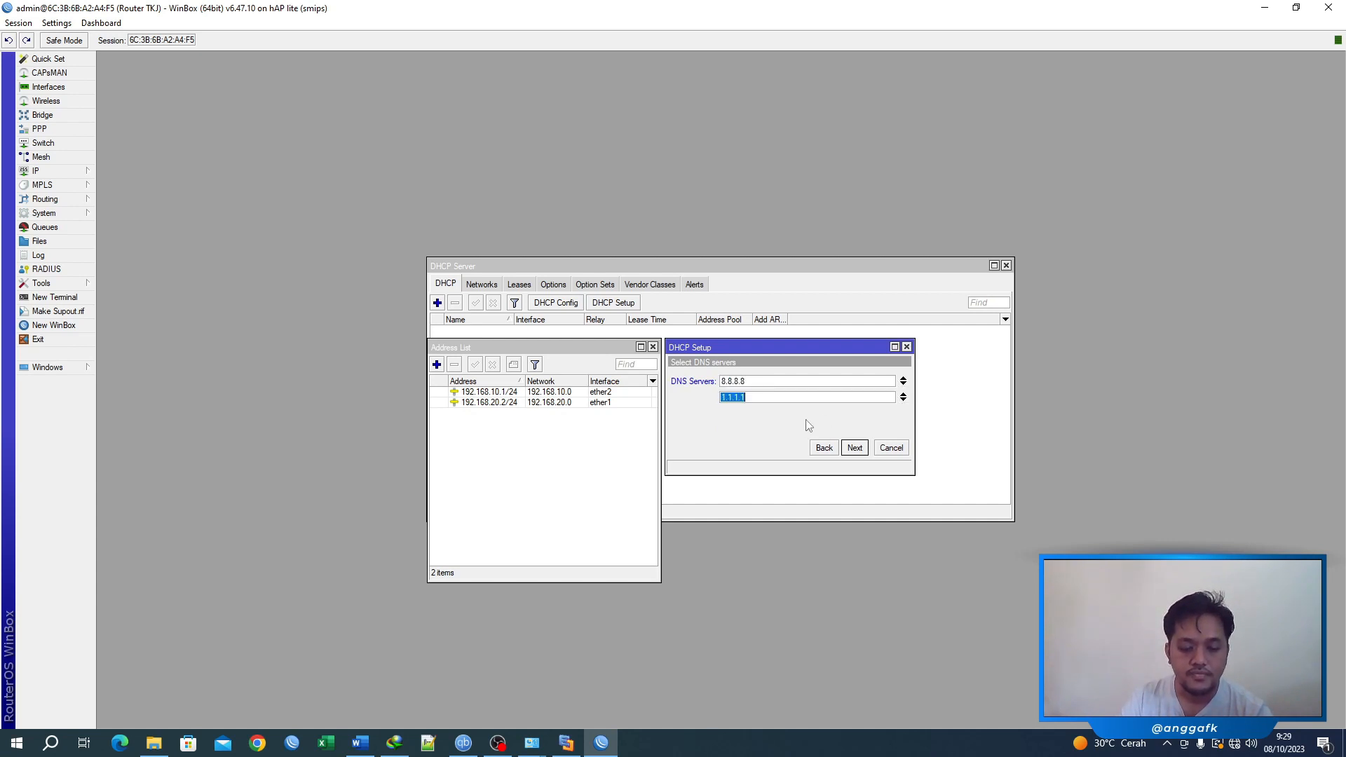
Step: Accept 8.8.8.8 and 1.1.1.1 as DNS servers and set the DHCP lease time to 00:05:00
{"action": "left_click", "coordinate": [855, 449]}
{"action": "left_click", "coordinate": [761, 382]}
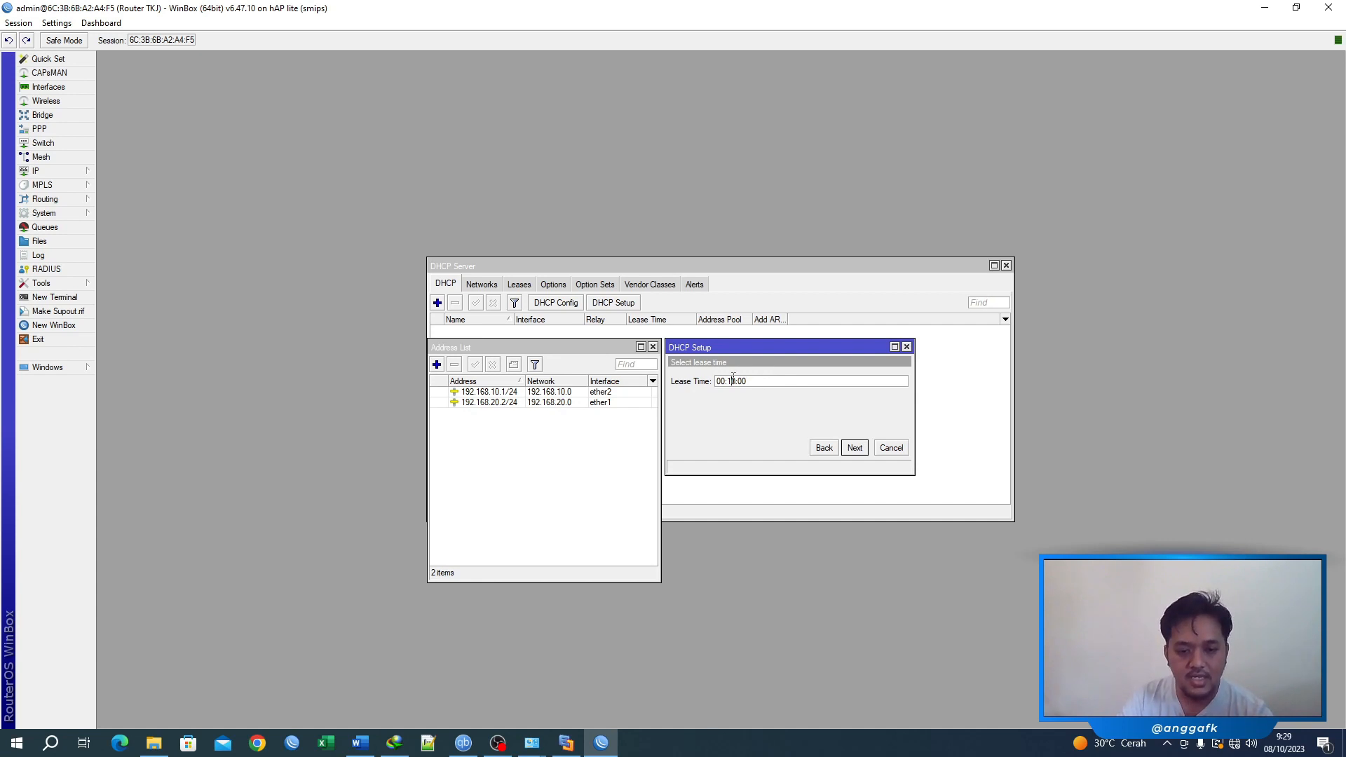
{"action": "key", "text": "BackSpace"}
{"action": "key", "text": "BackSpace"}
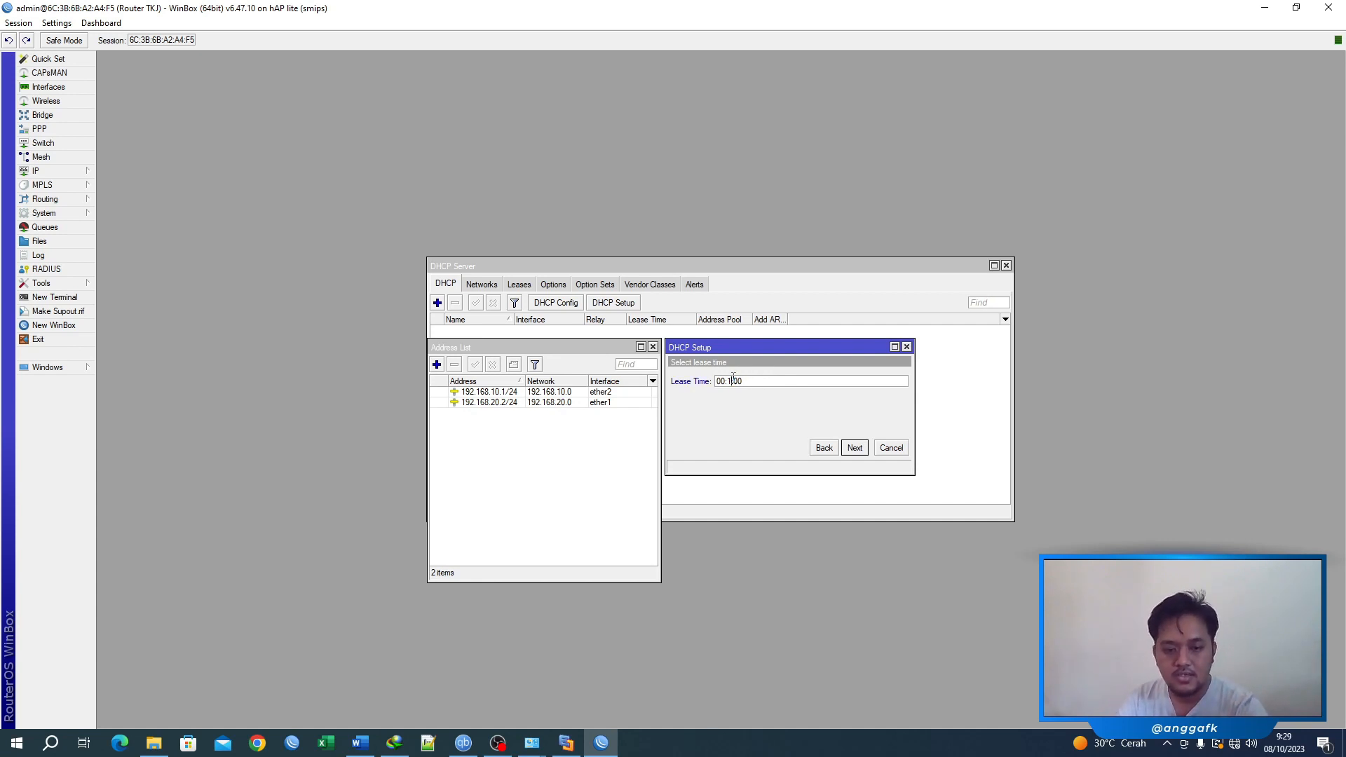
{"action": "type", "text": "05"}
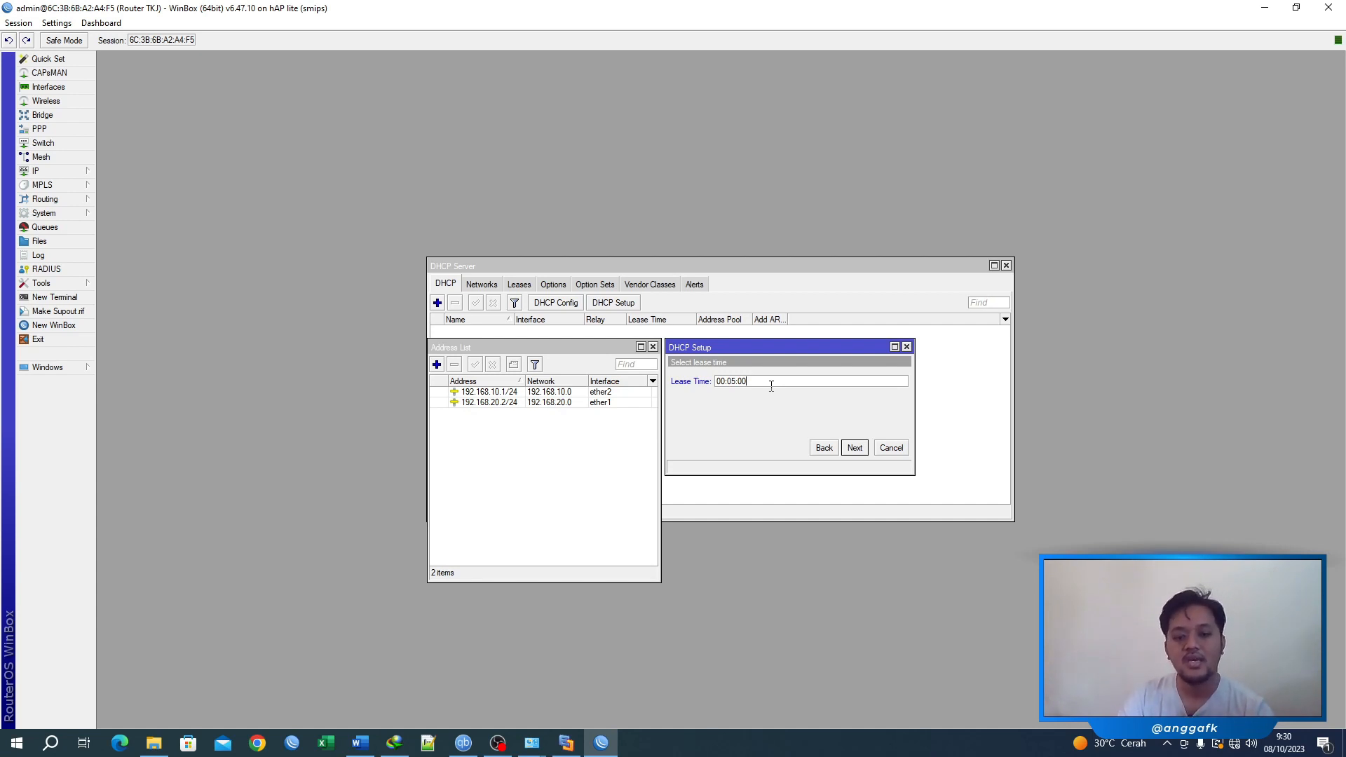
Step: Accept the lease time to complete the DHCP server setup and dismiss the completion message
{"action": "left_click_drag", "start_coordinate": [771, 386], "coordinate": [675, 394]}
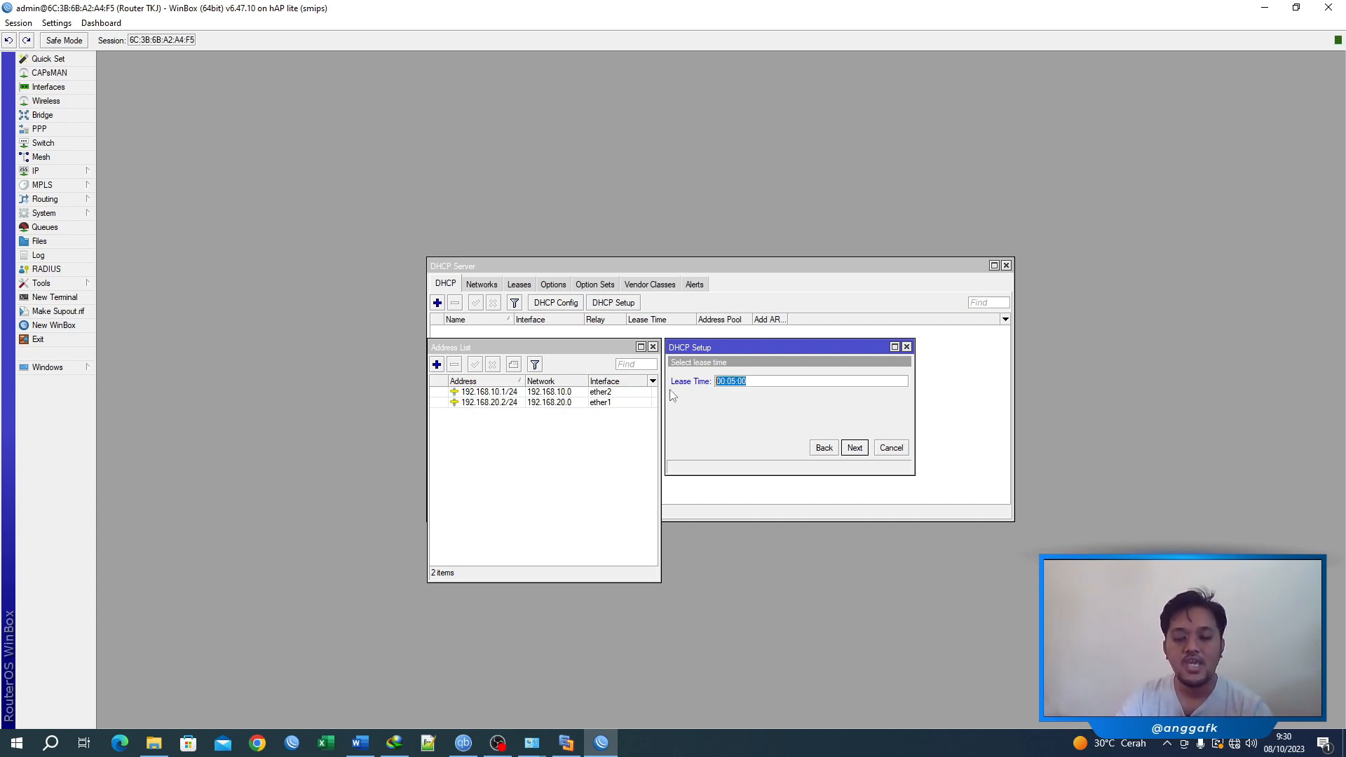
{"action": "left_click", "coordinate": [755, 381]}
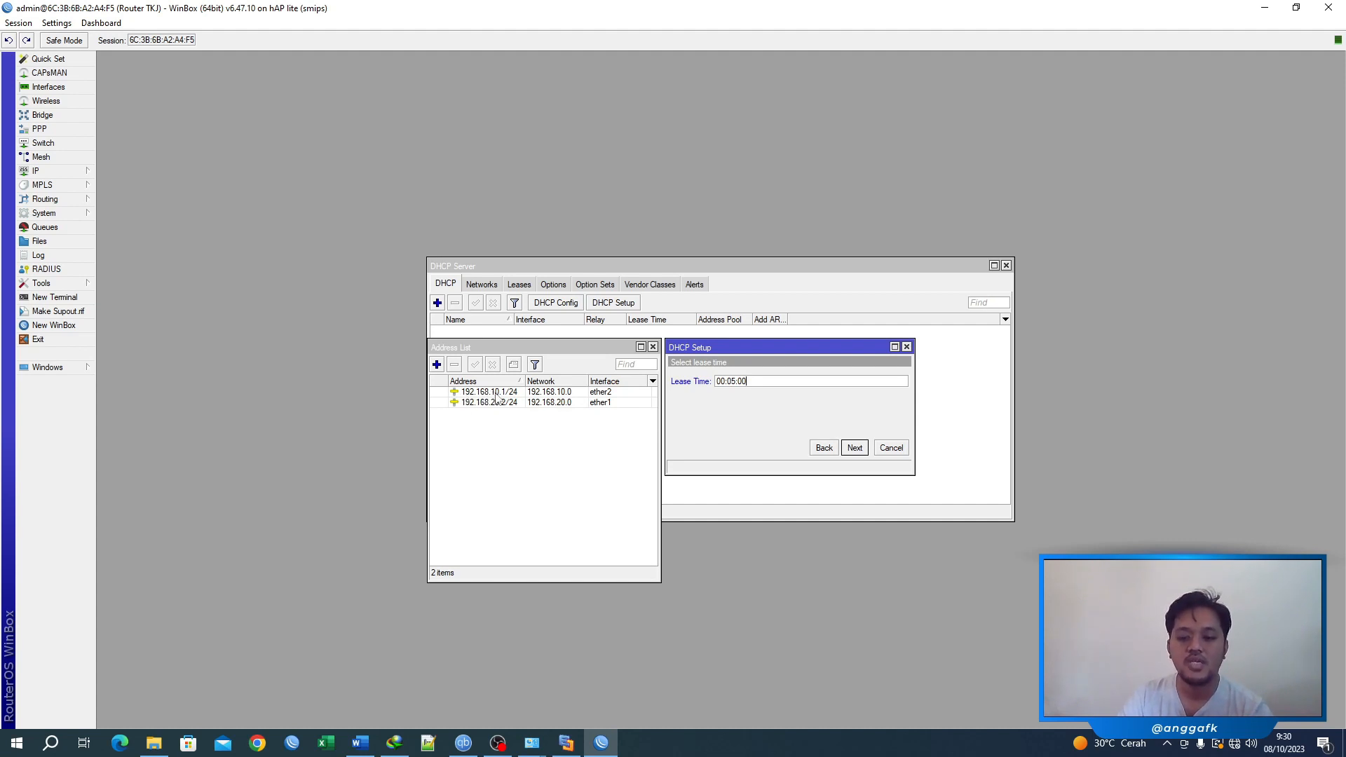
{"action": "mouse_move", "coordinate": [505, 398]}
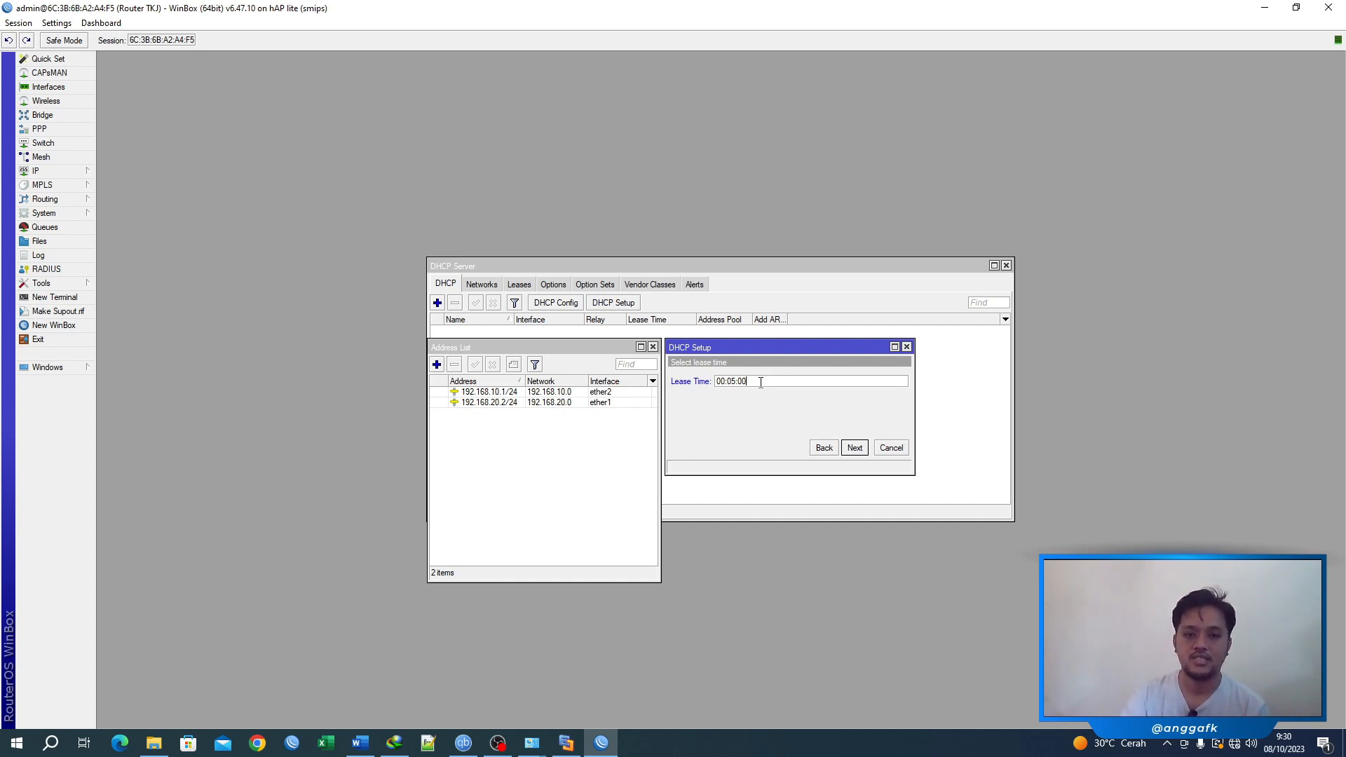
{"action": "left_click_drag", "start_coordinate": [761, 383], "coordinate": [714, 383]}
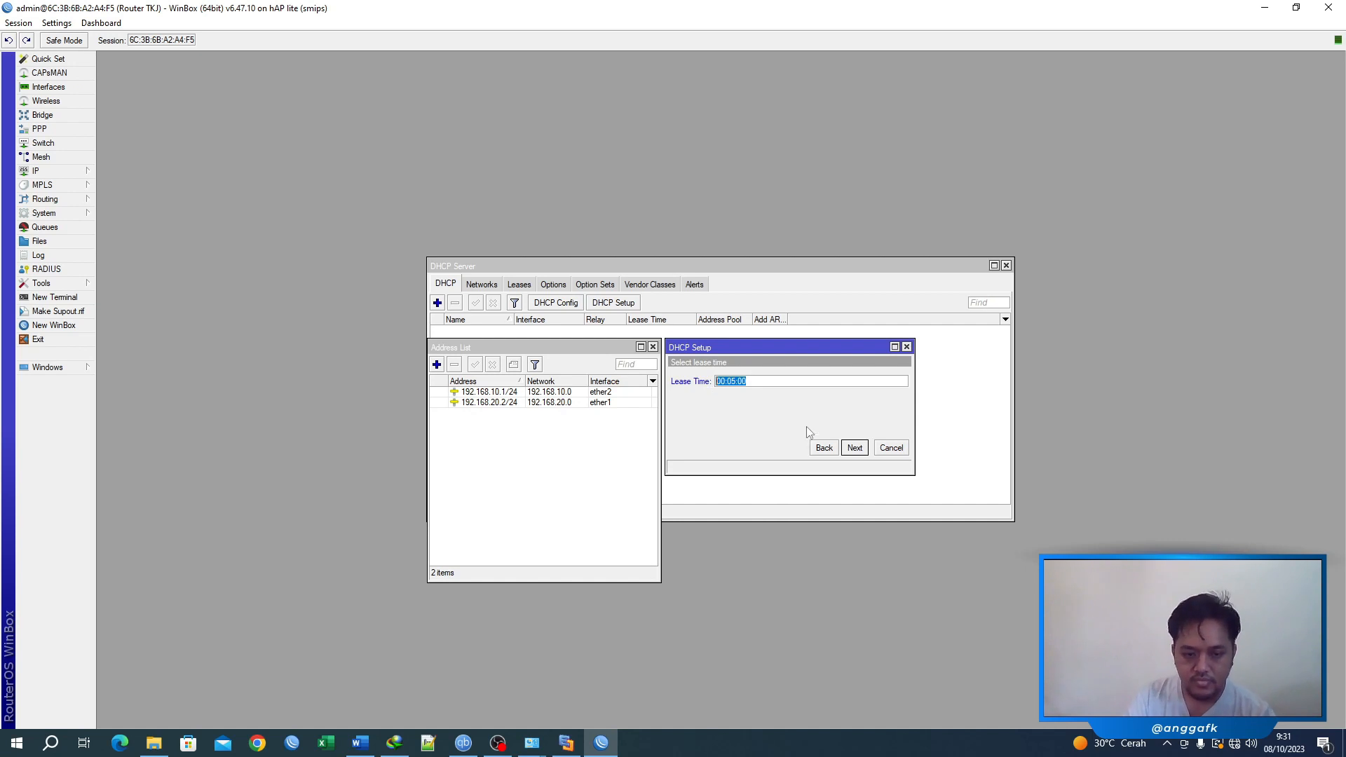
{"action": "left_click", "coordinate": [749, 381]}
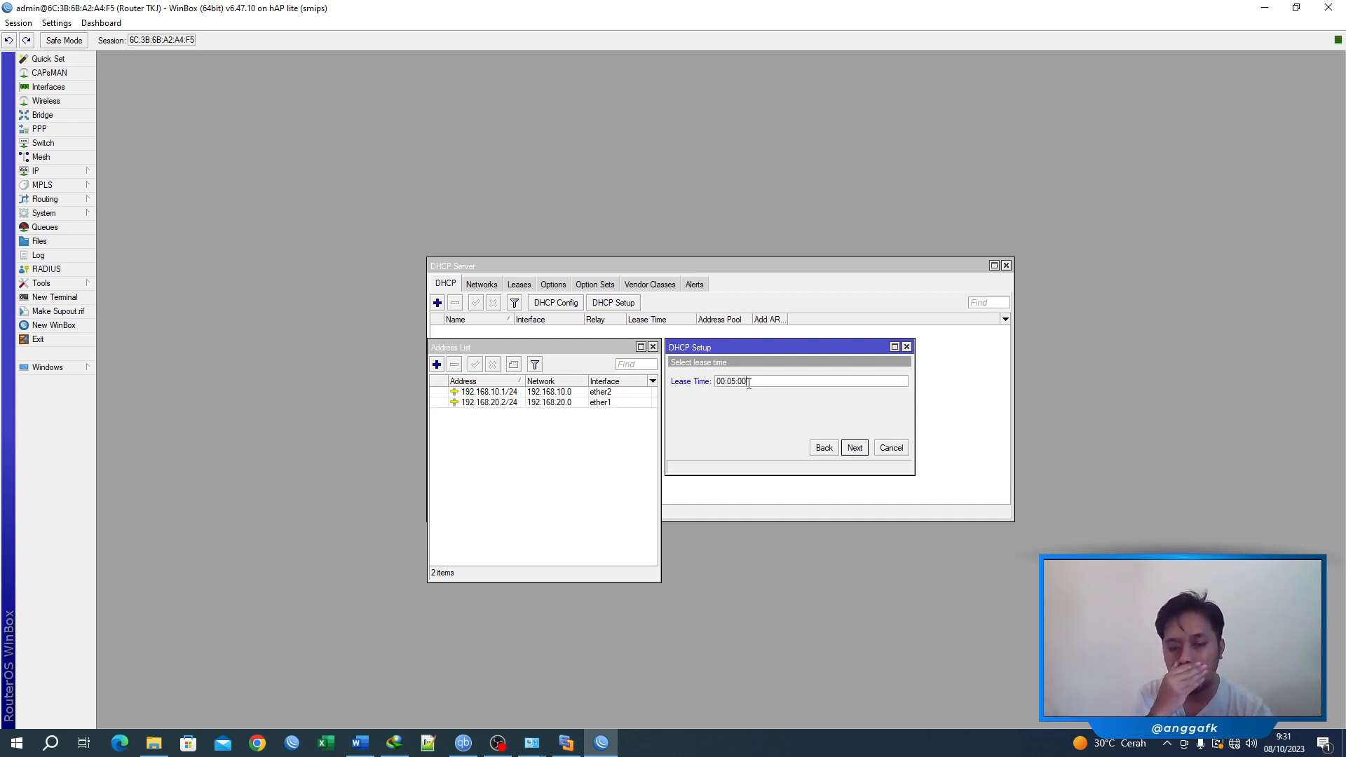
{"action": "left_click", "coordinate": [853, 448]}
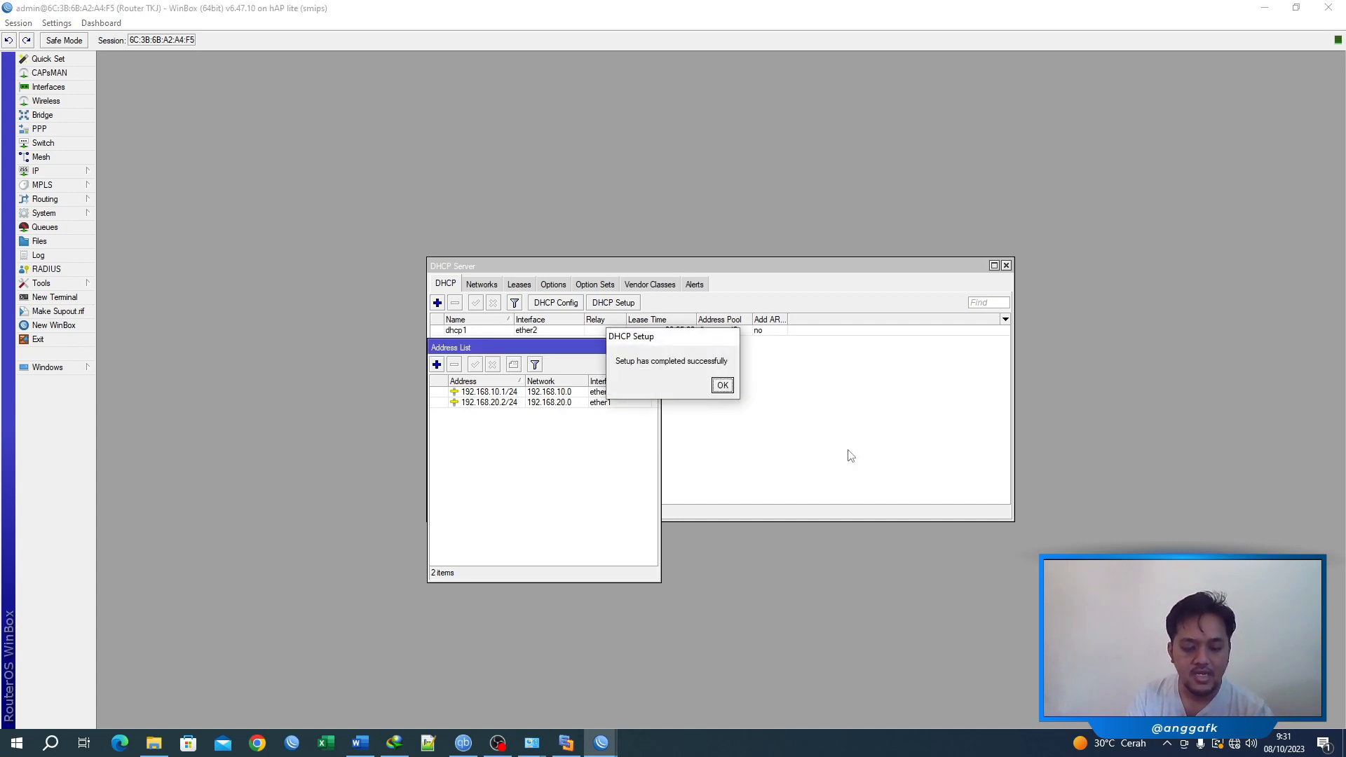
{"action": "left_click", "coordinate": [722, 386]}
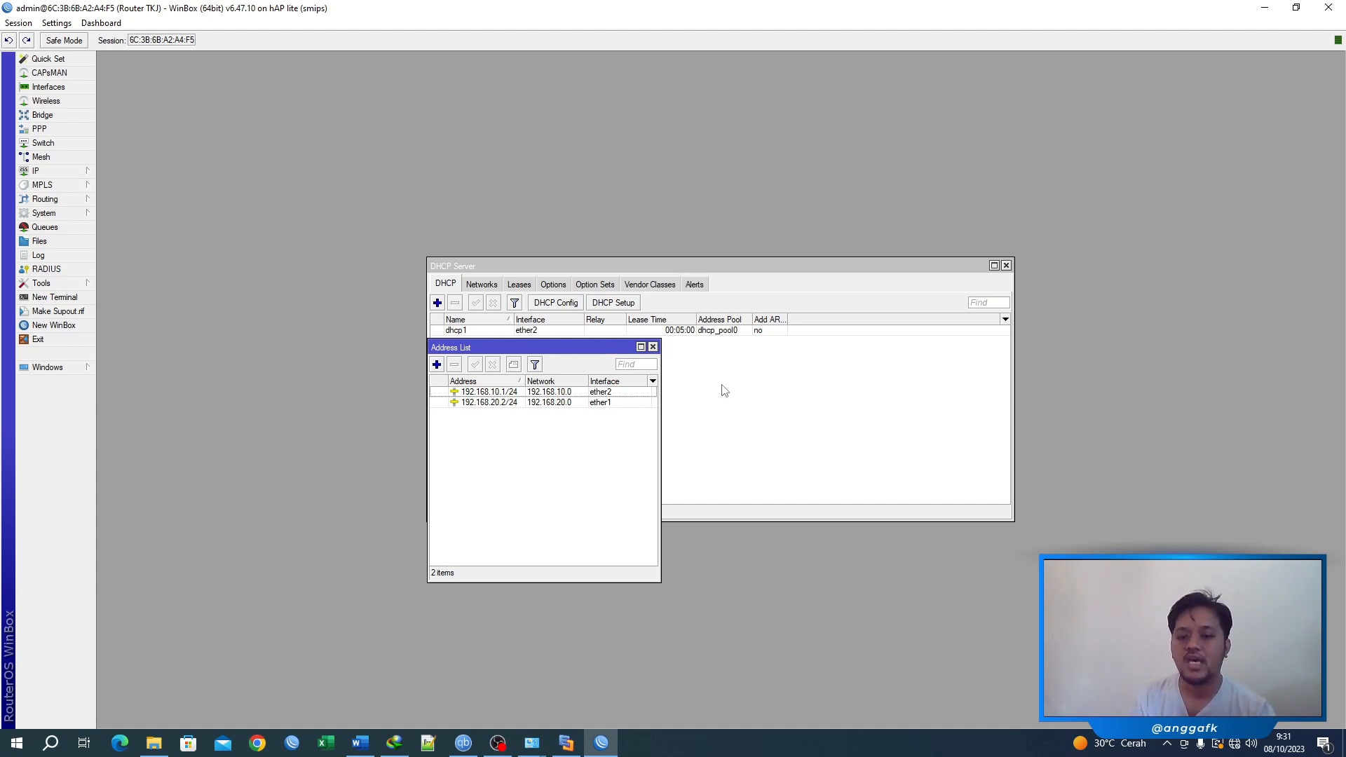
Step: In the IP pool list, change the address range of dhcp_pool0 to 192.168.10.11-192.168.10.40
{"action": "left_click", "coordinate": [74, 171]}
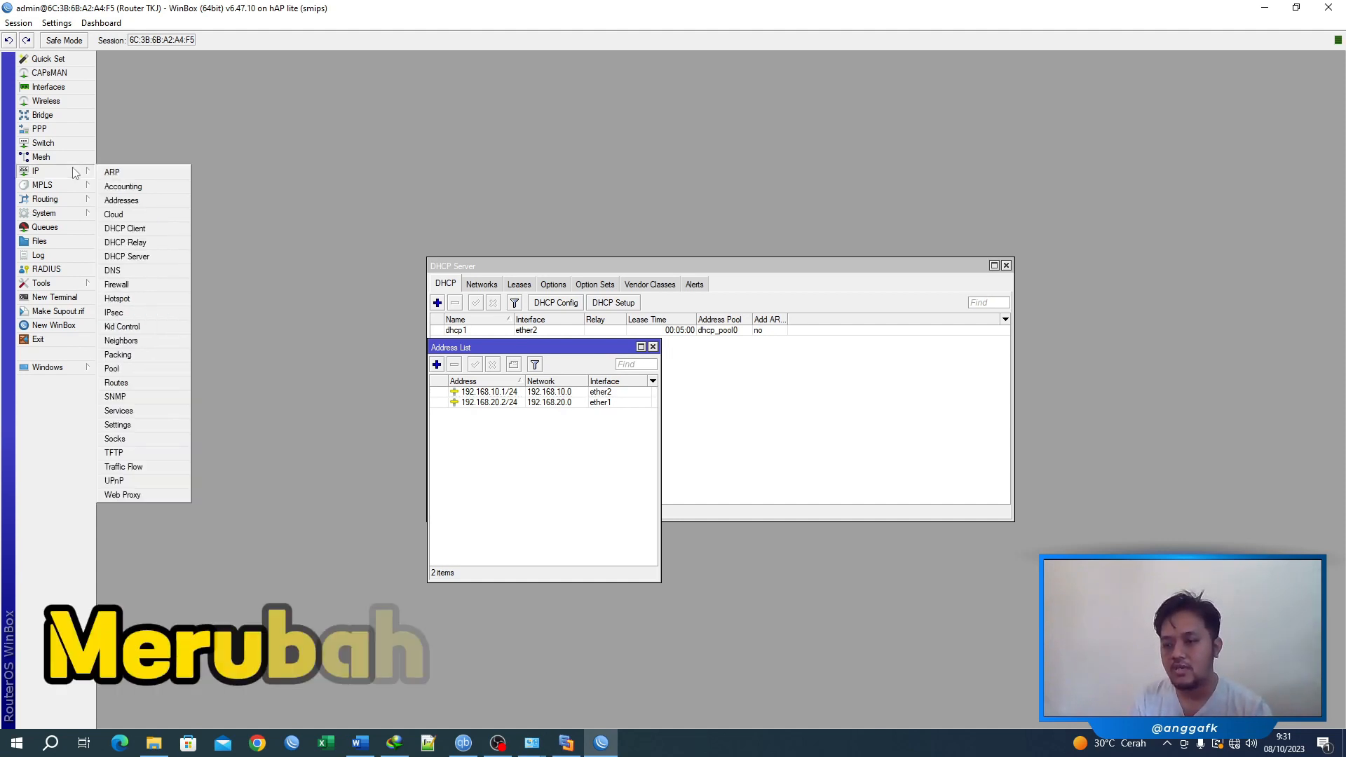
{"action": "left_click", "coordinate": [131, 369]}
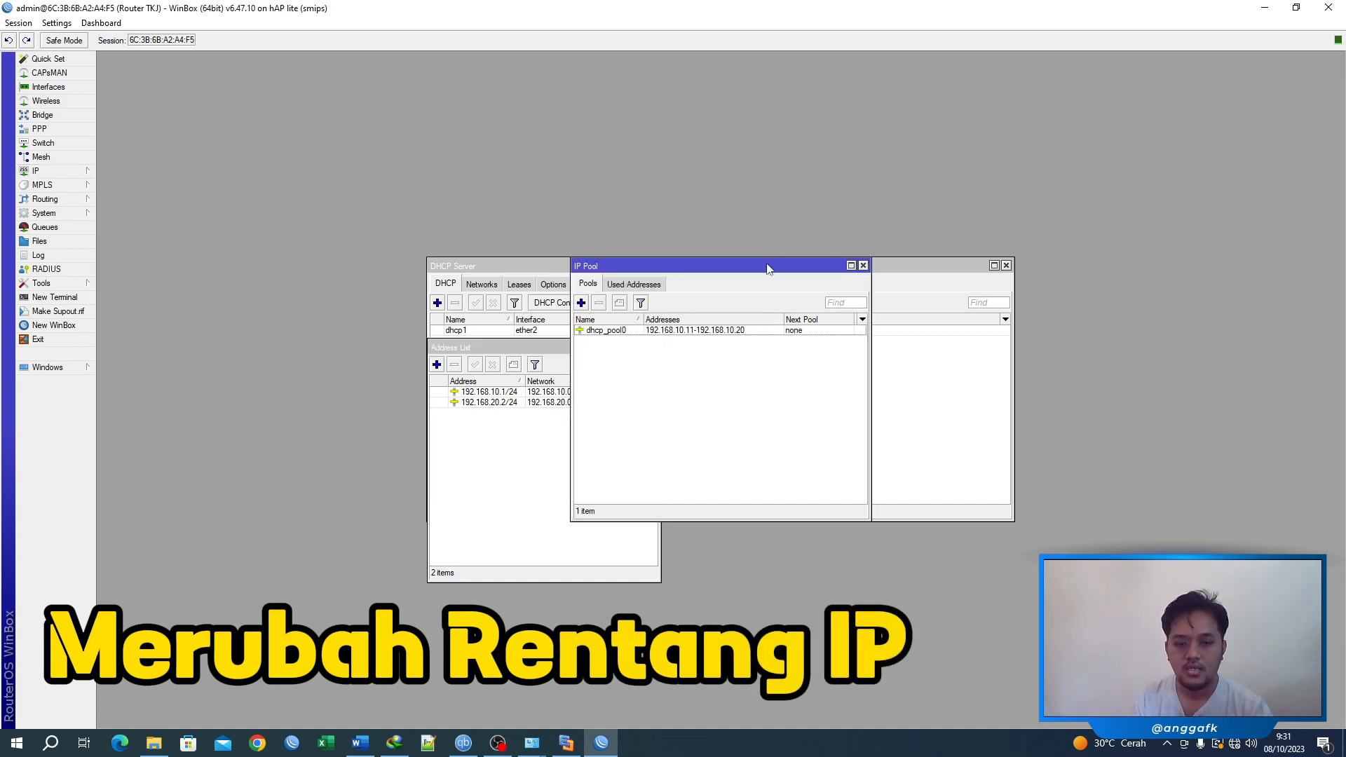
{"action": "left_click_drag", "start_coordinate": [767, 264], "coordinate": [863, 345]}
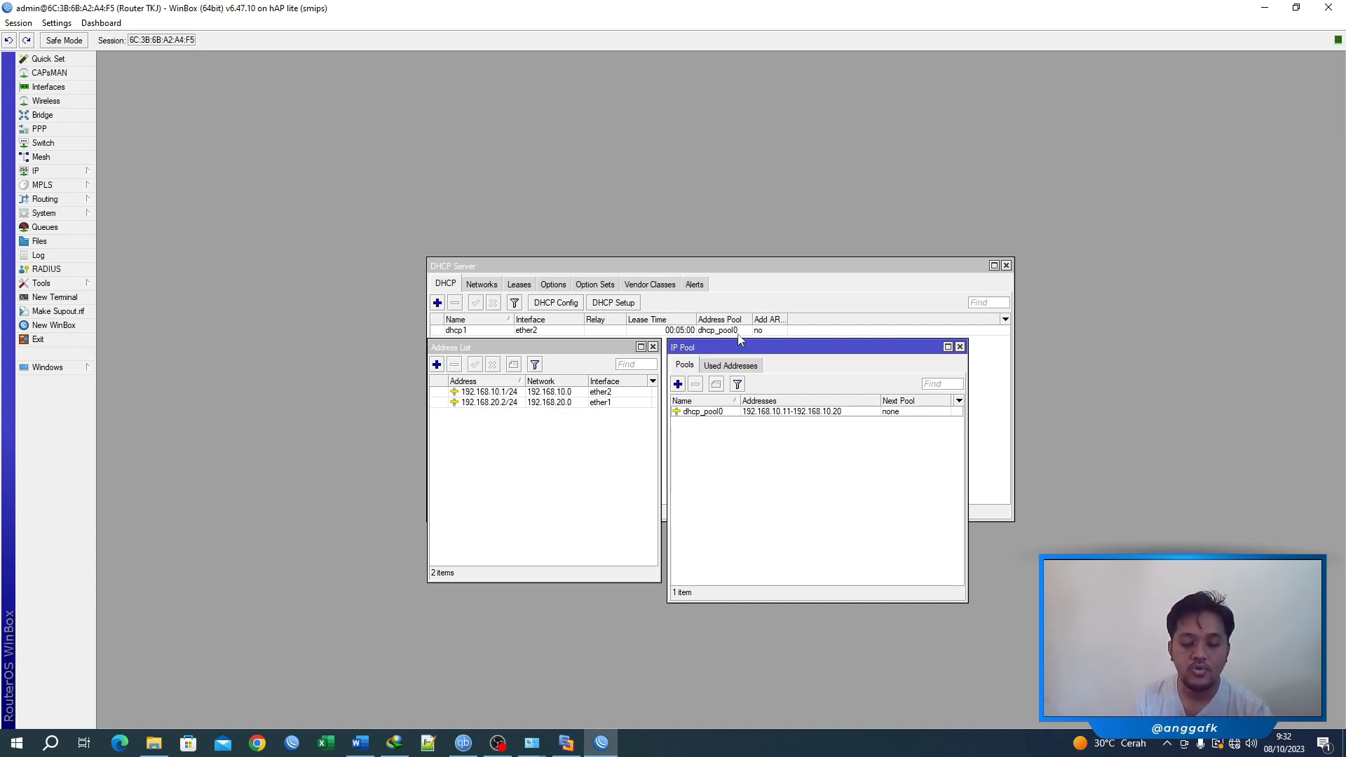
{"action": "double_click", "coordinate": [742, 414]}
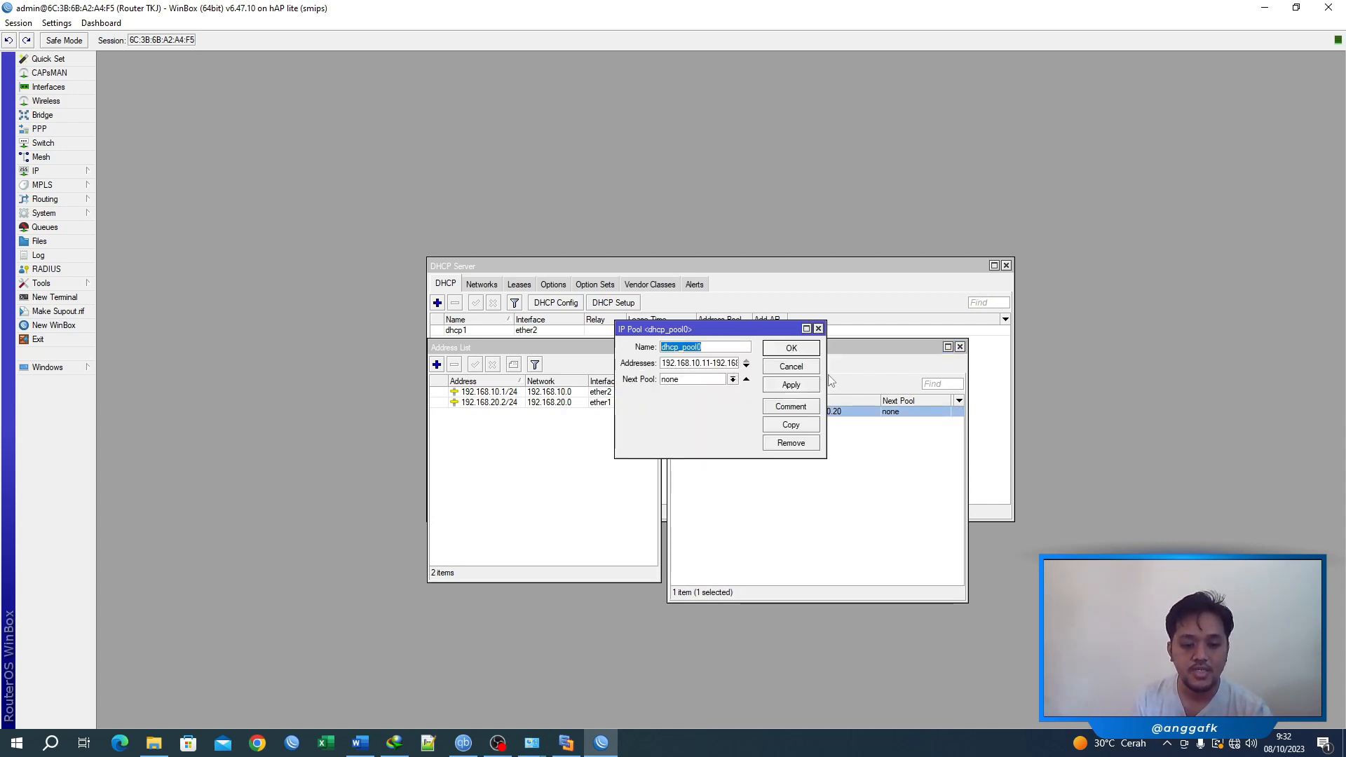
{"action": "left_click", "coordinate": [806, 329]}
{"action": "left_click", "coordinate": [796, 363]}
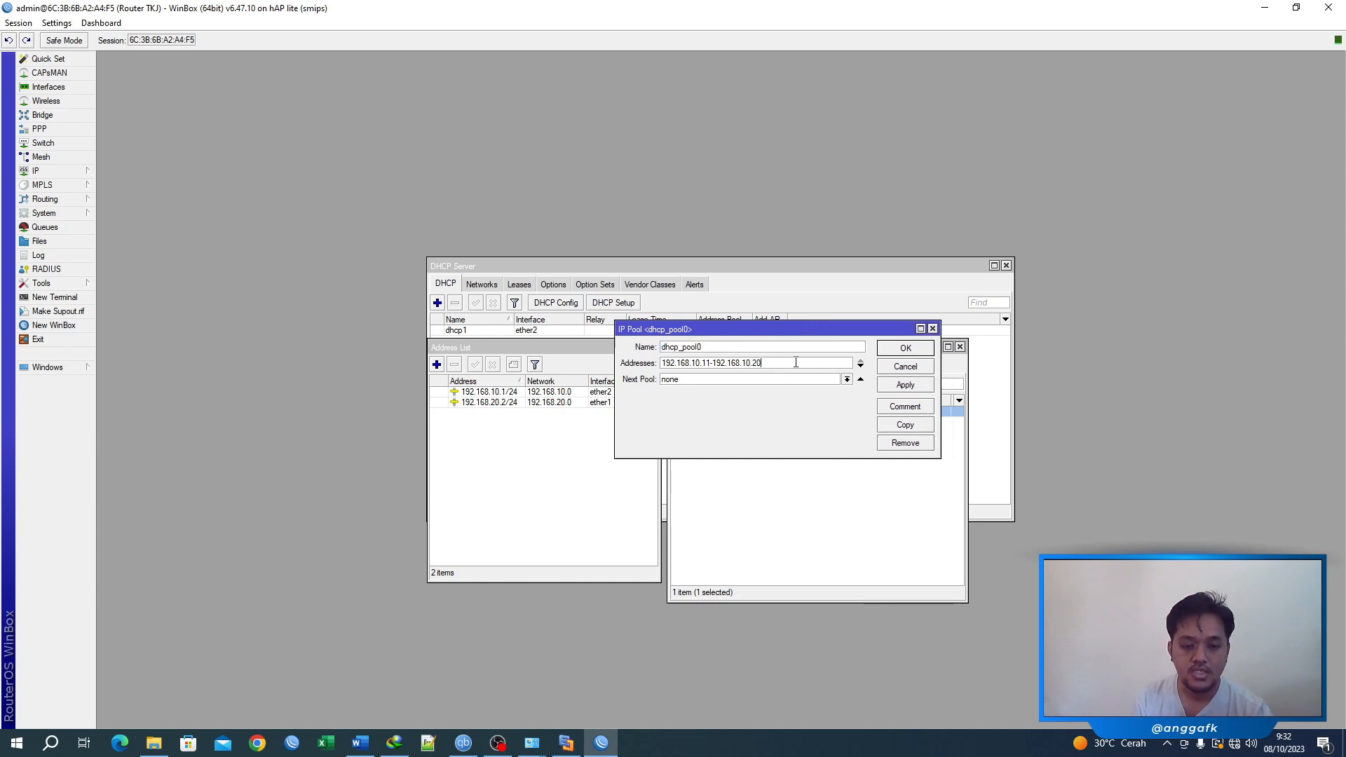
{"action": "key", "text": "BackSpace"}
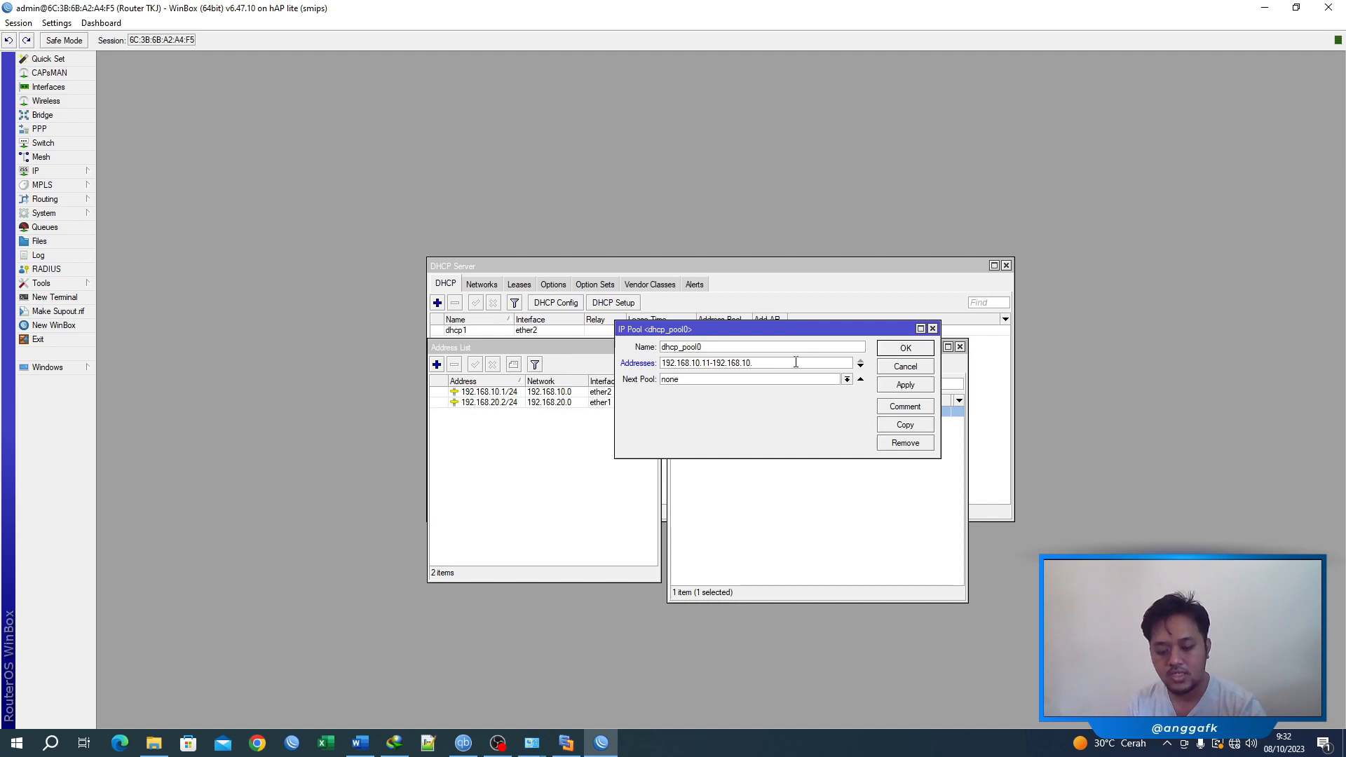
{"action": "type", "text": "40"}
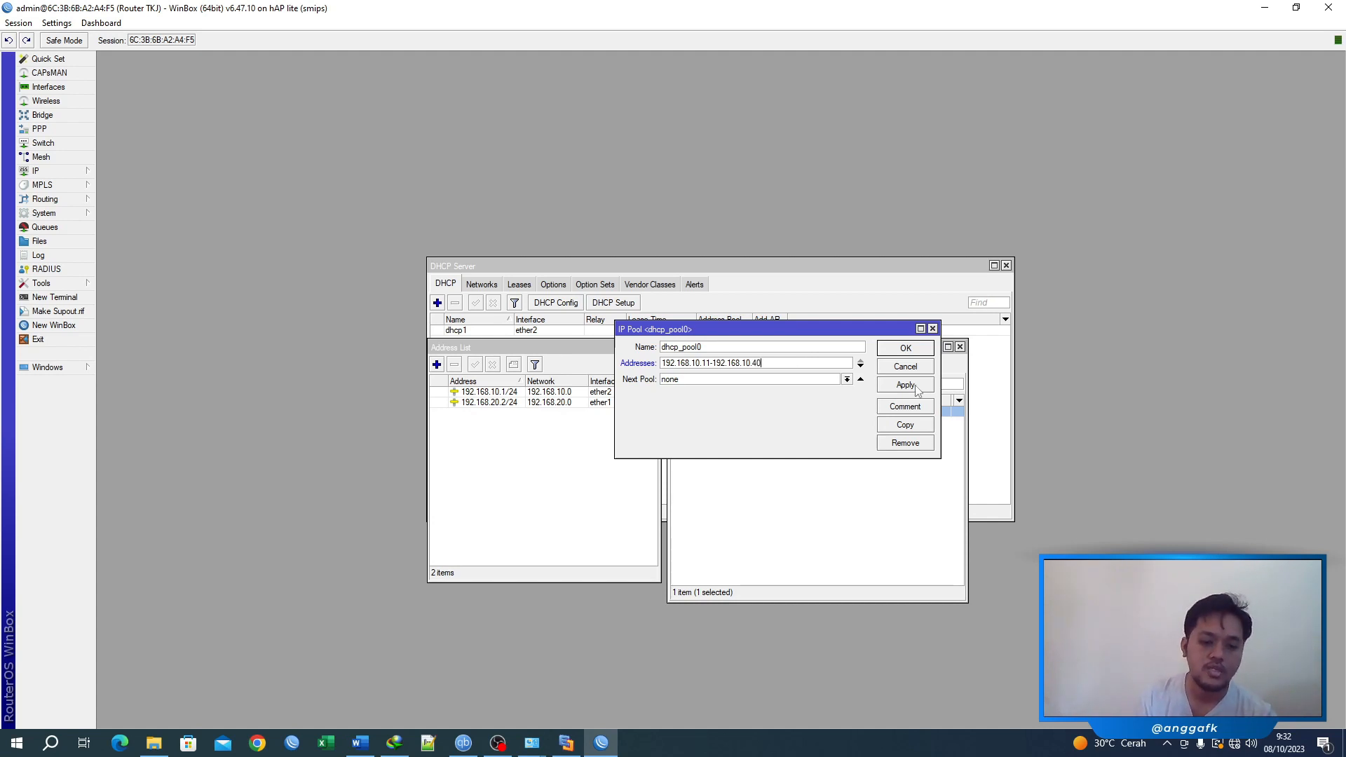
{"action": "left_click", "coordinate": [915, 349]}
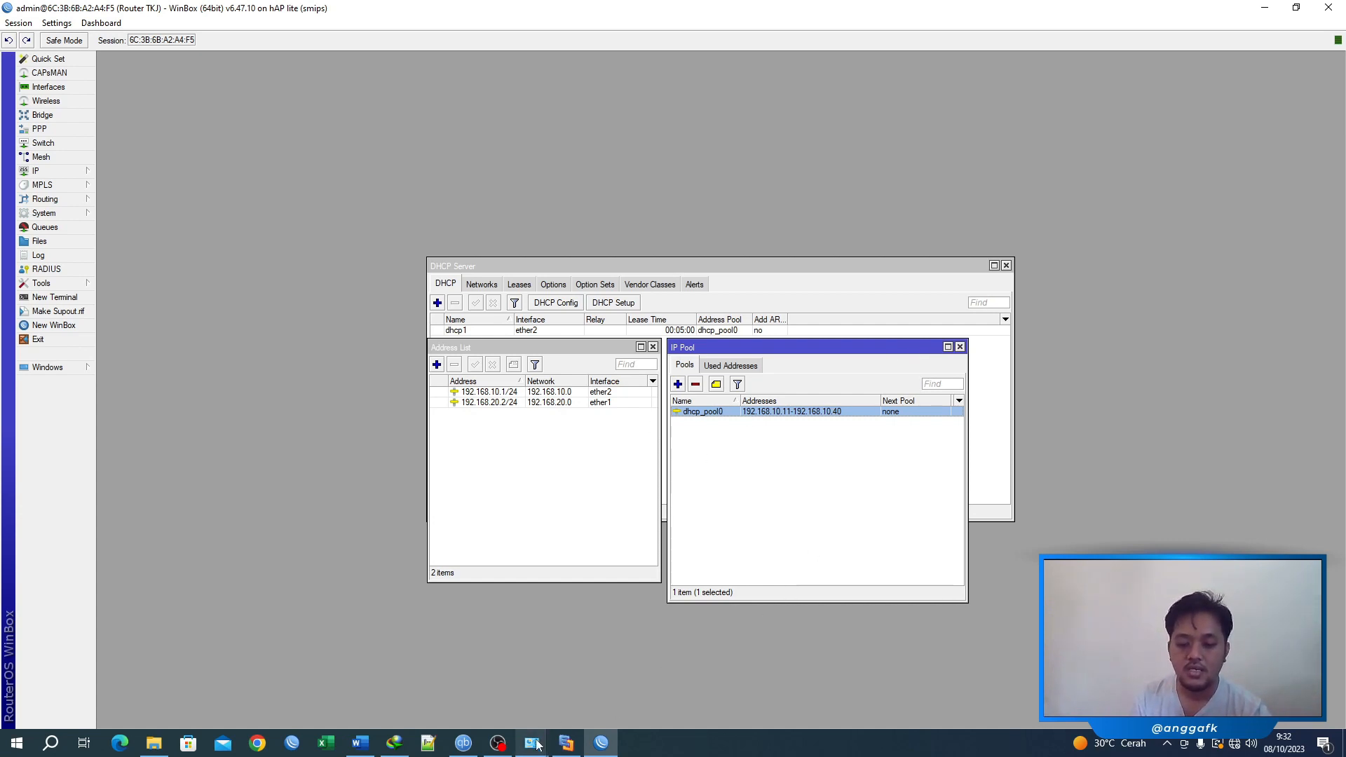
Step: In Windows Network Connections, open the Ethernet adapter's IPv4 properties and accept automatic IP address and DNS server assignment
{"action": "mouse_move", "coordinate": [533, 742]}
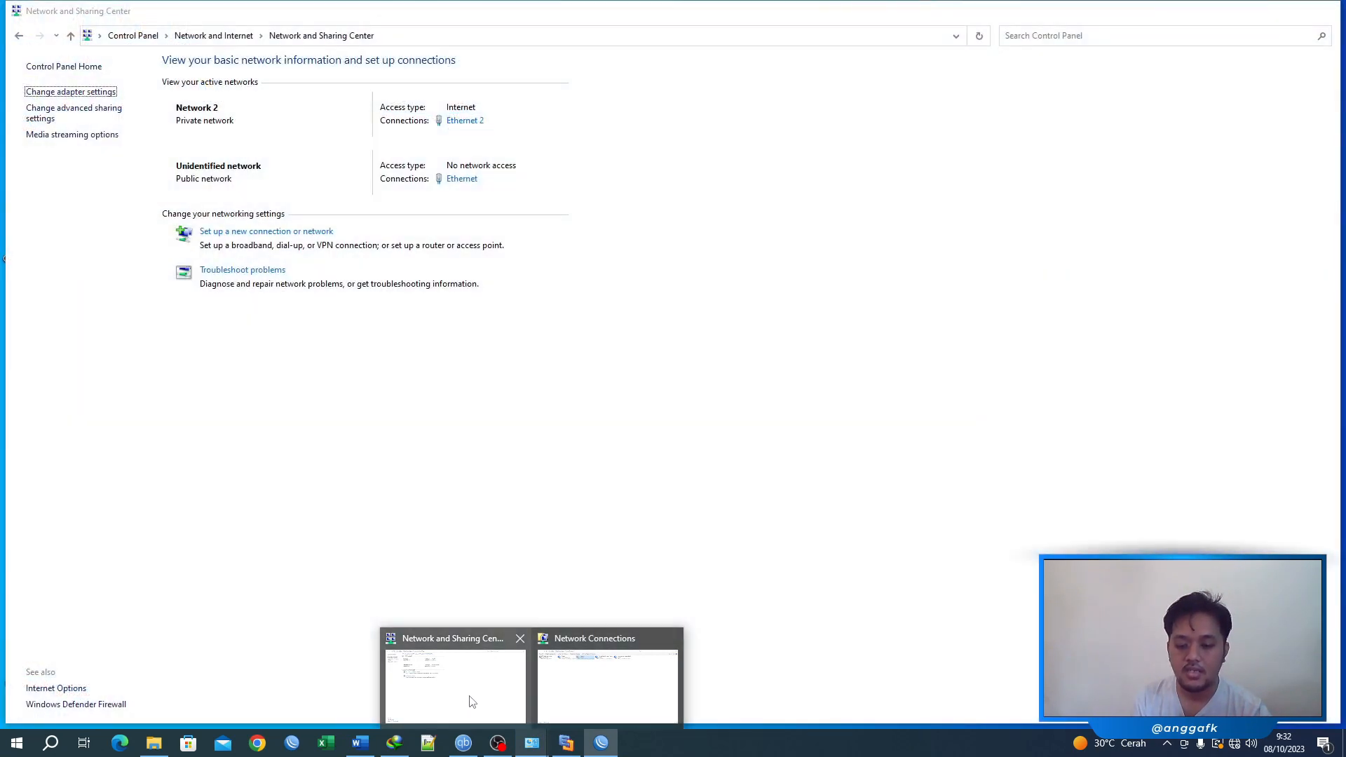
{"action": "left_click", "coordinate": [470, 700]}
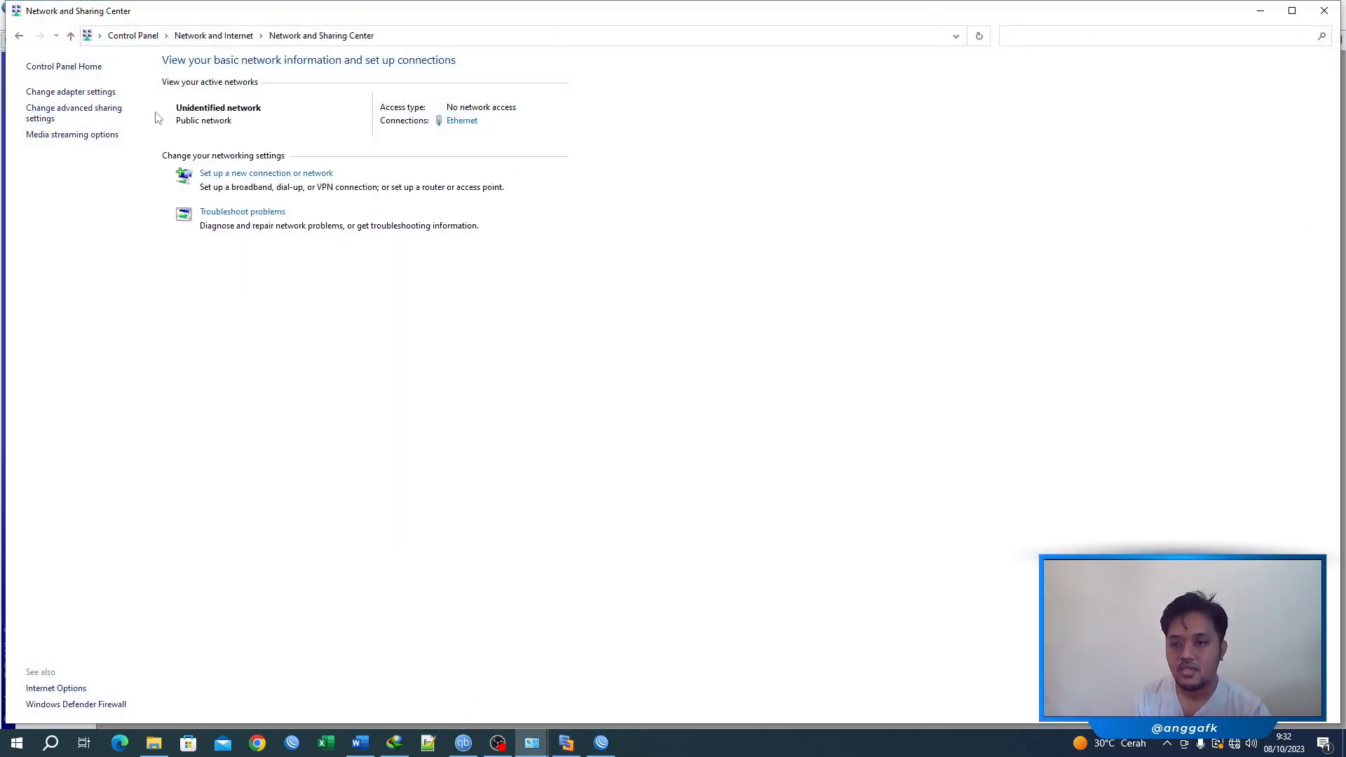
{"action": "left_click", "coordinate": [77, 91]}
{"action": "left_click", "coordinate": [286, 105]}
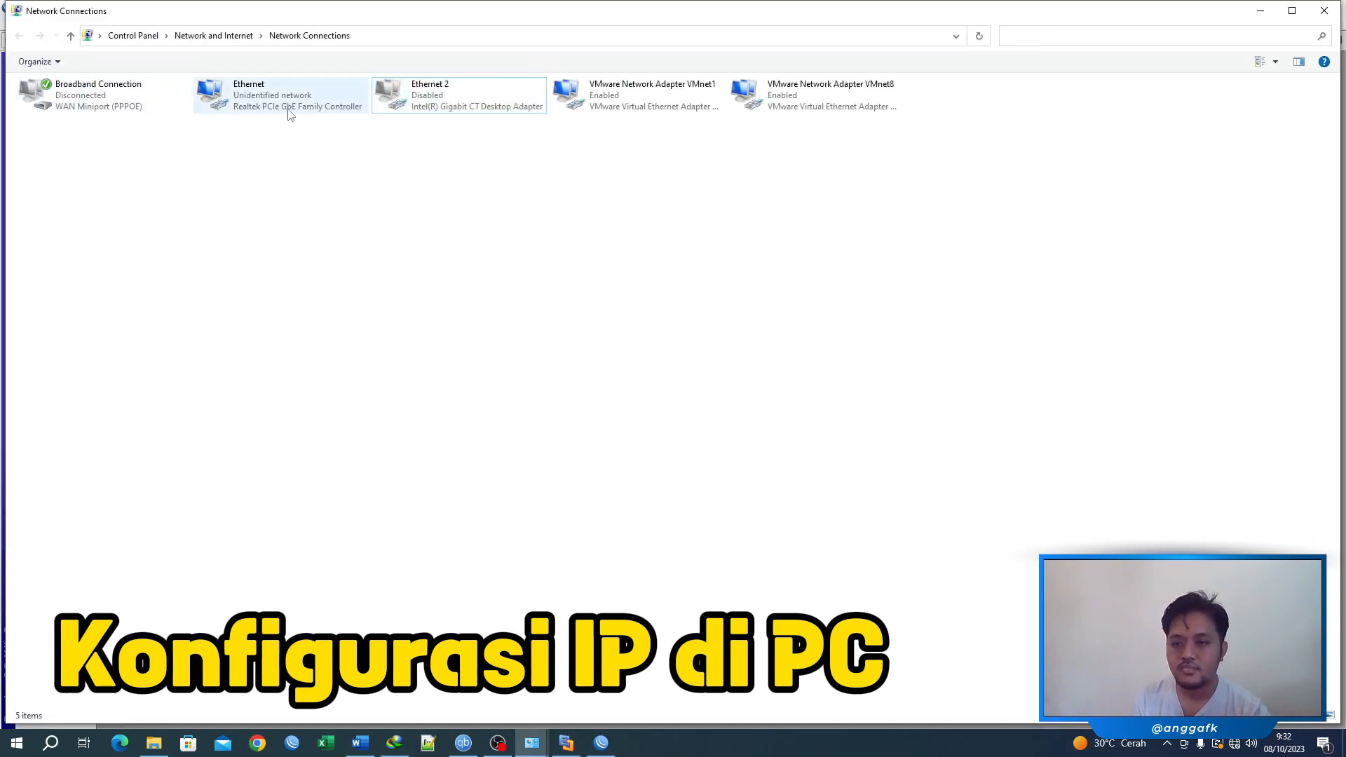
{"action": "right_click", "coordinate": [277, 105]}
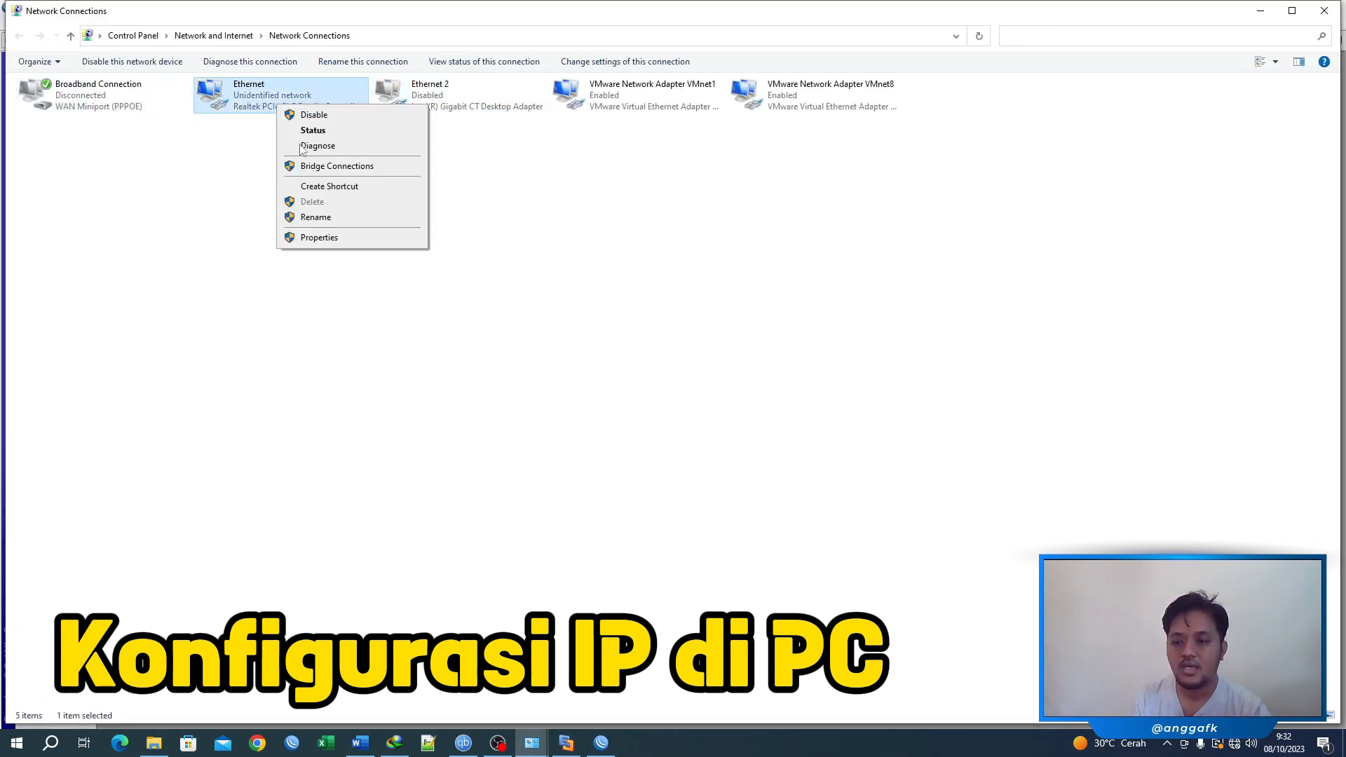
{"action": "left_click", "coordinate": [330, 239]}
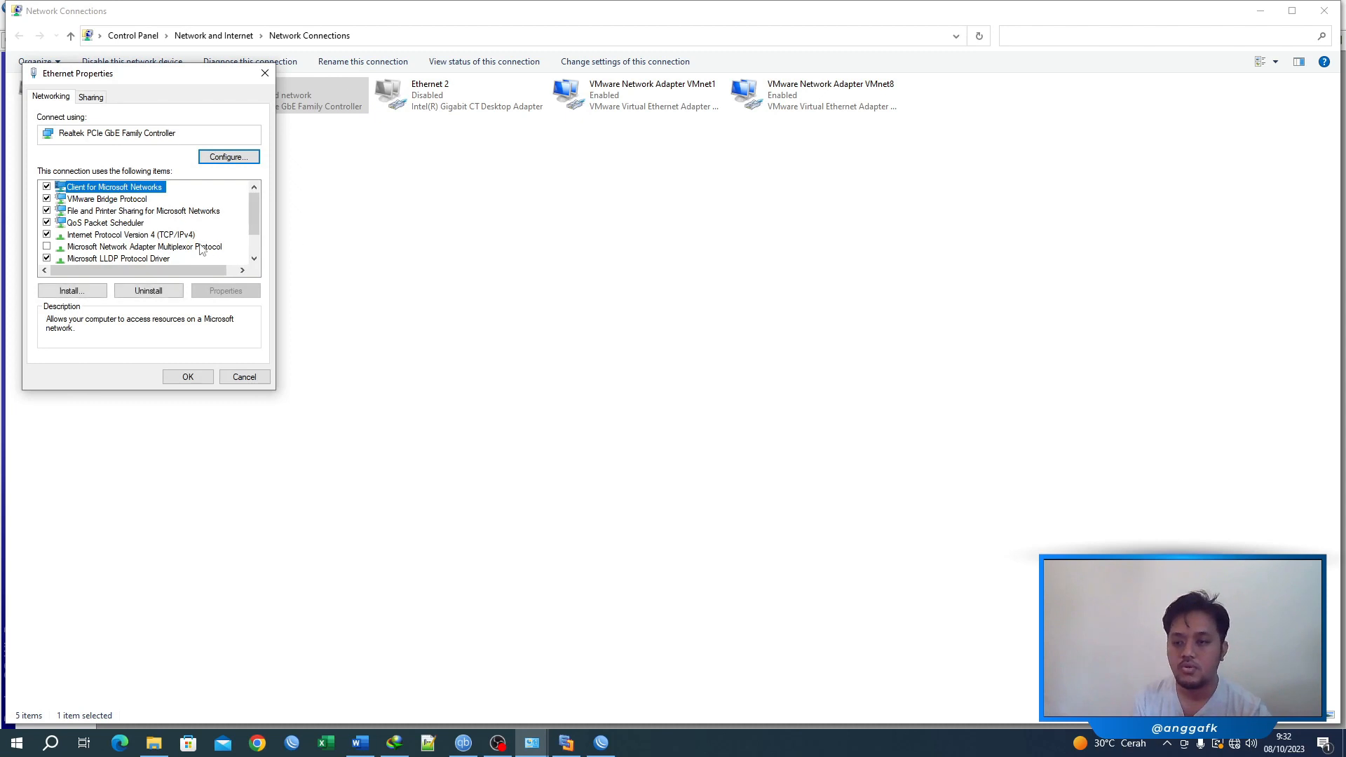
{"action": "double_click", "coordinate": [175, 235]}
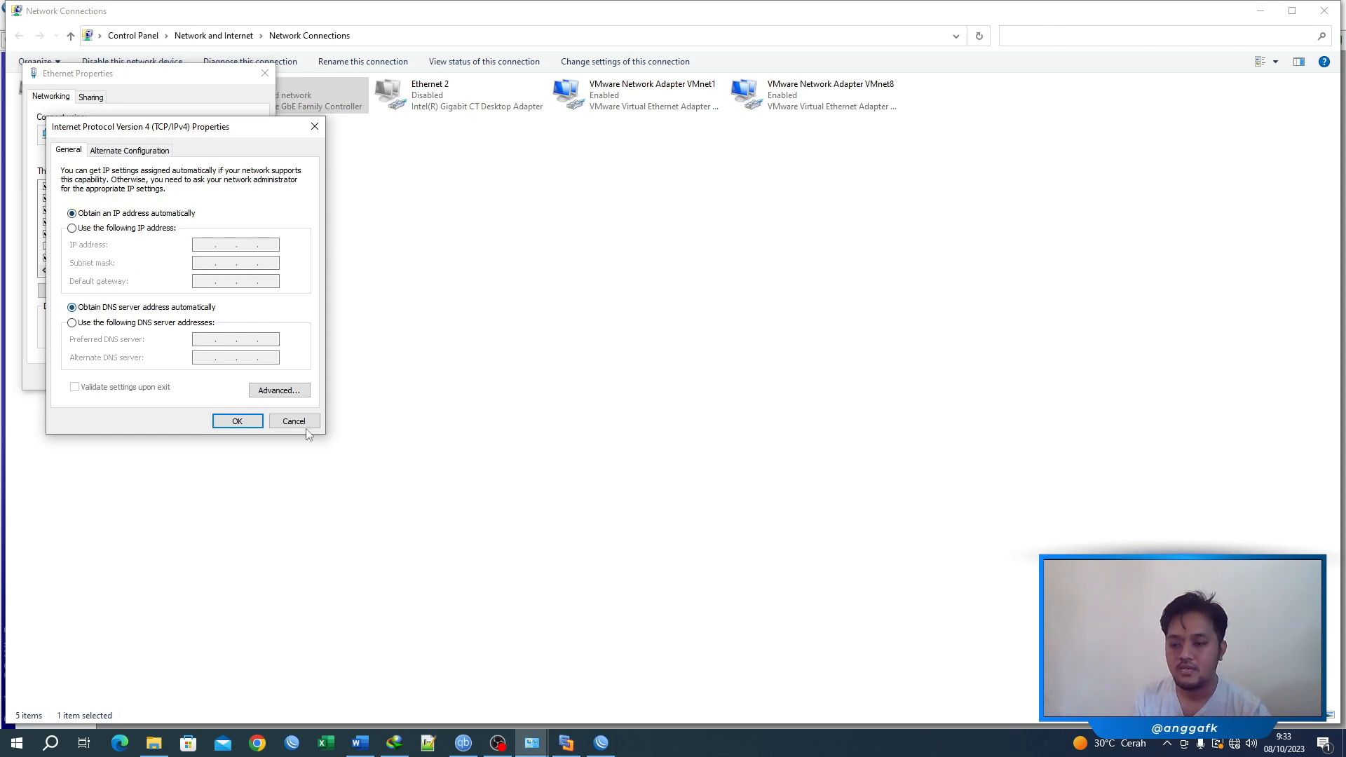
{"action": "left_click", "coordinate": [247, 422]}
{"action": "left_click", "coordinate": [188, 377]}
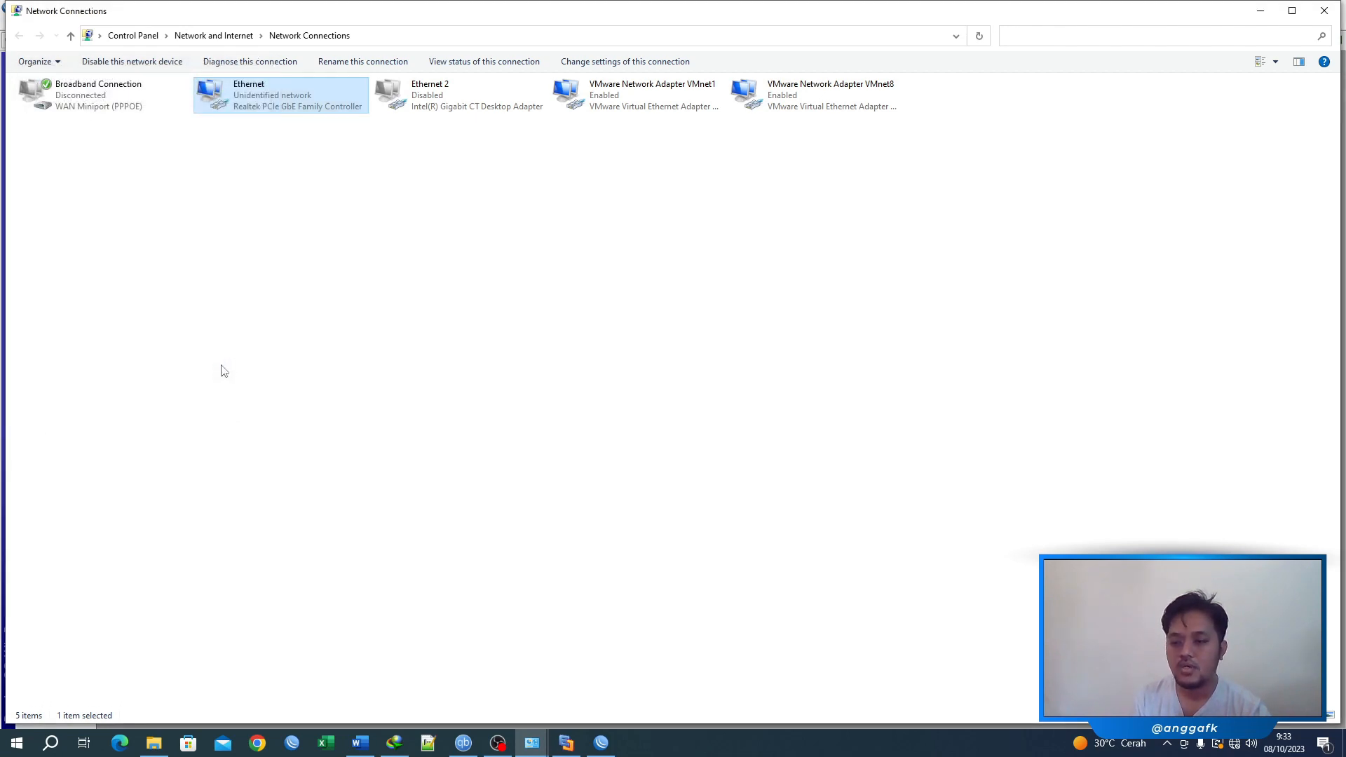
Step: Disable and re-enable the Ethernet adapter, and allow the PC to be discoverable on the network
{"action": "right_click", "coordinate": [258, 107]}
{"action": "left_click", "coordinate": [269, 112]}
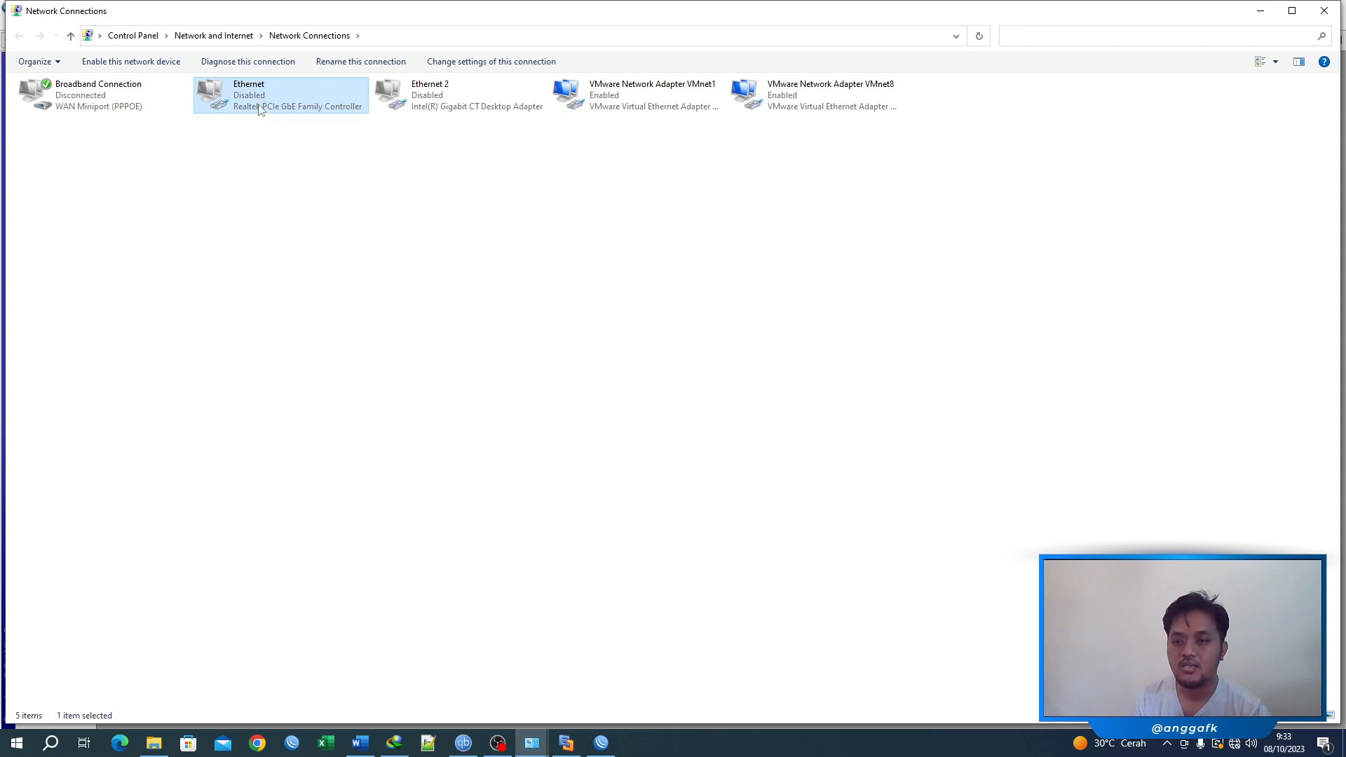
{"action": "right_click", "coordinate": [257, 106]}
{"action": "left_click", "coordinate": [270, 112]}
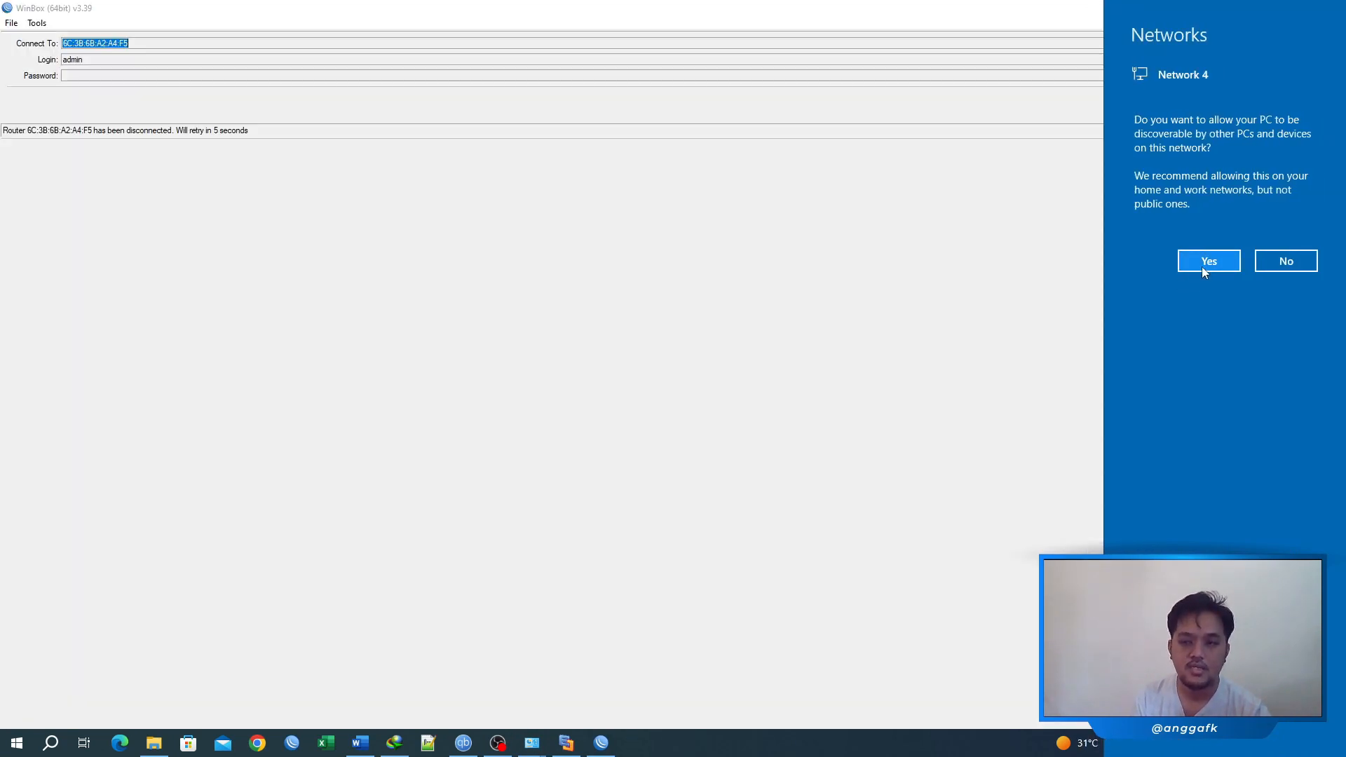
{"action": "left_click", "coordinate": [1202, 265]}
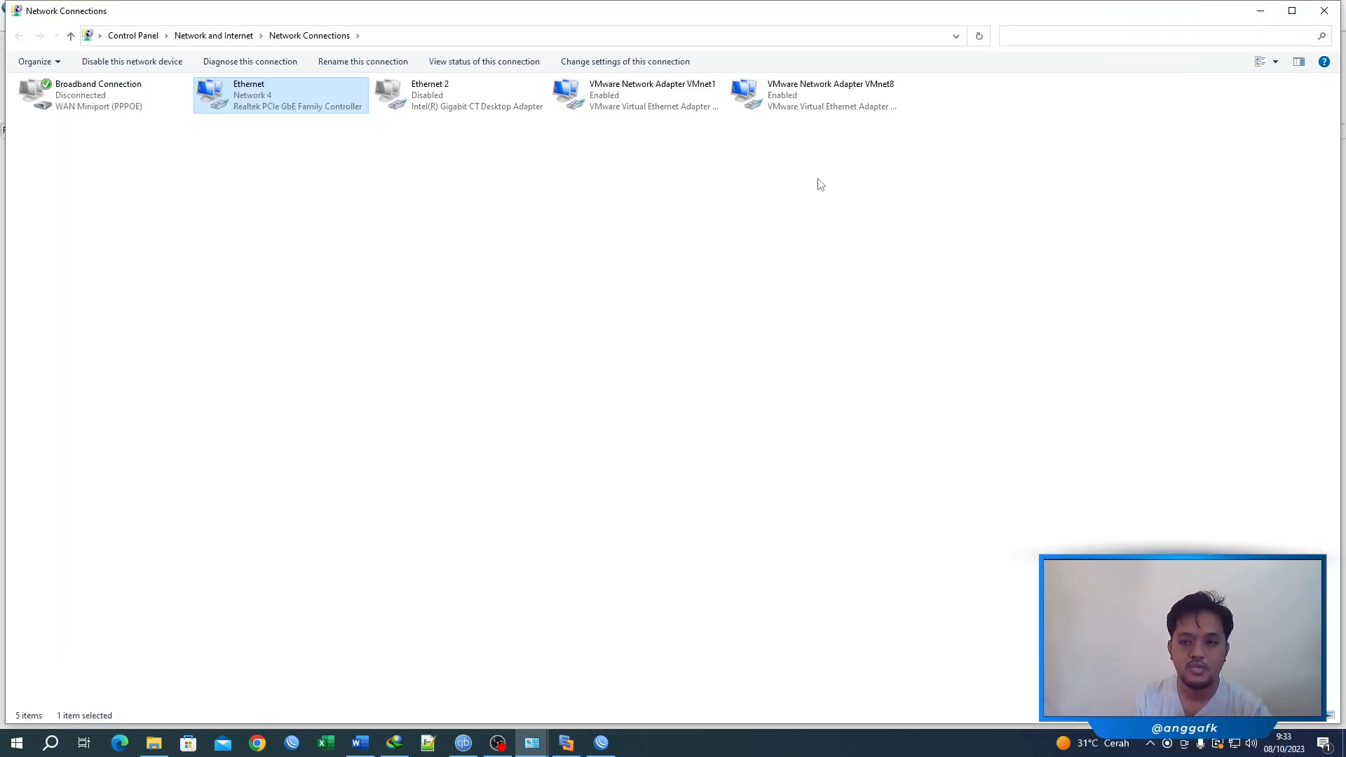
Step: Examine the Ethernet connection's details, checking the lease obtained and expiry times and the assigned IPv4 address
{"action": "right_click", "coordinate": [266, 102]}
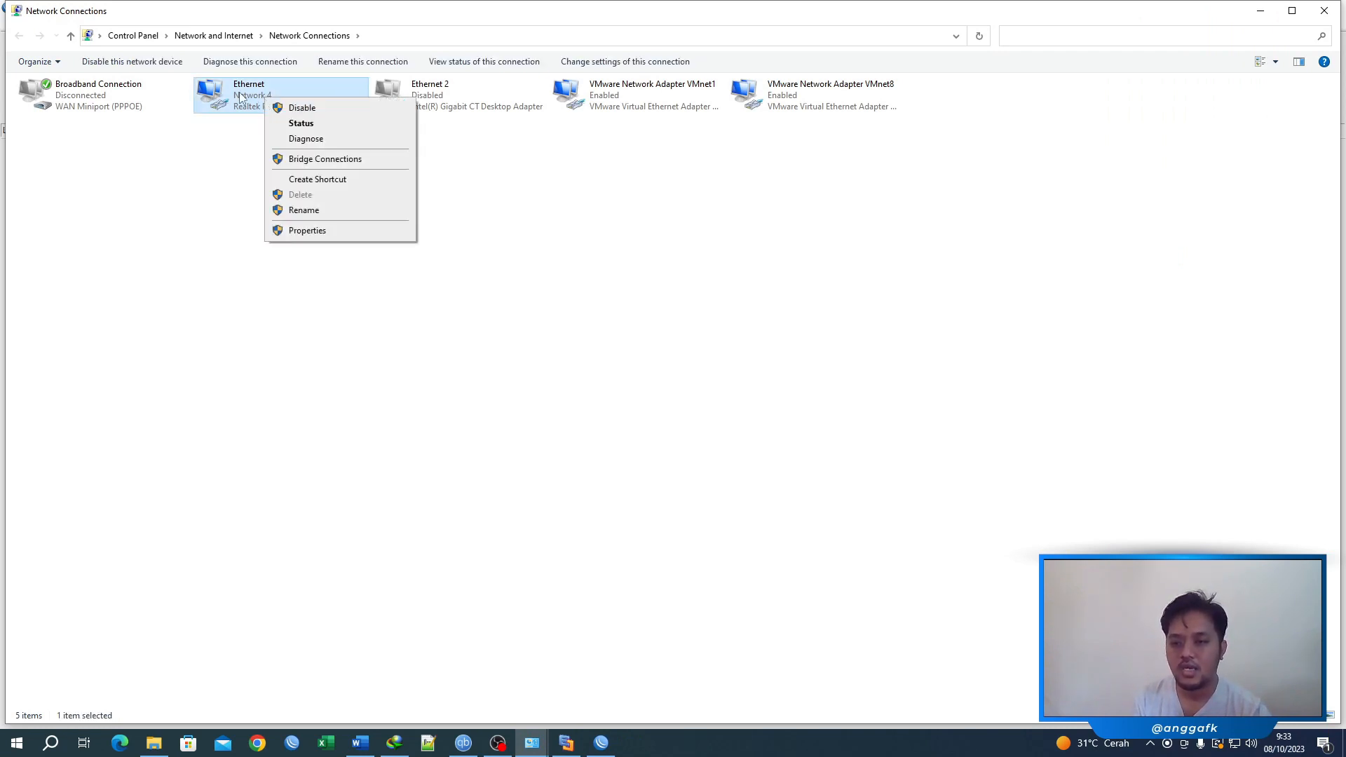
{"action": "left_click", "coordinate": [293, 126]}
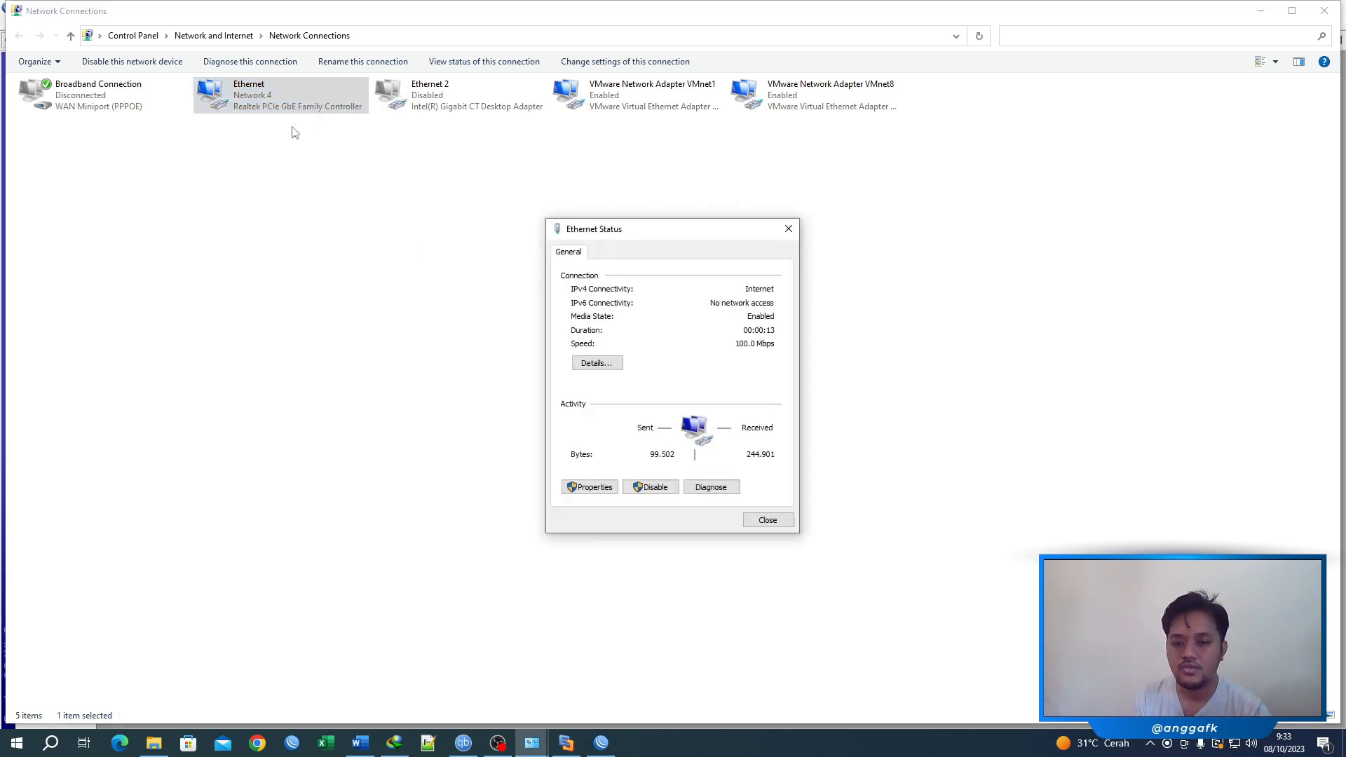
{"action": "left_click", "coordinate": [598, 364]}
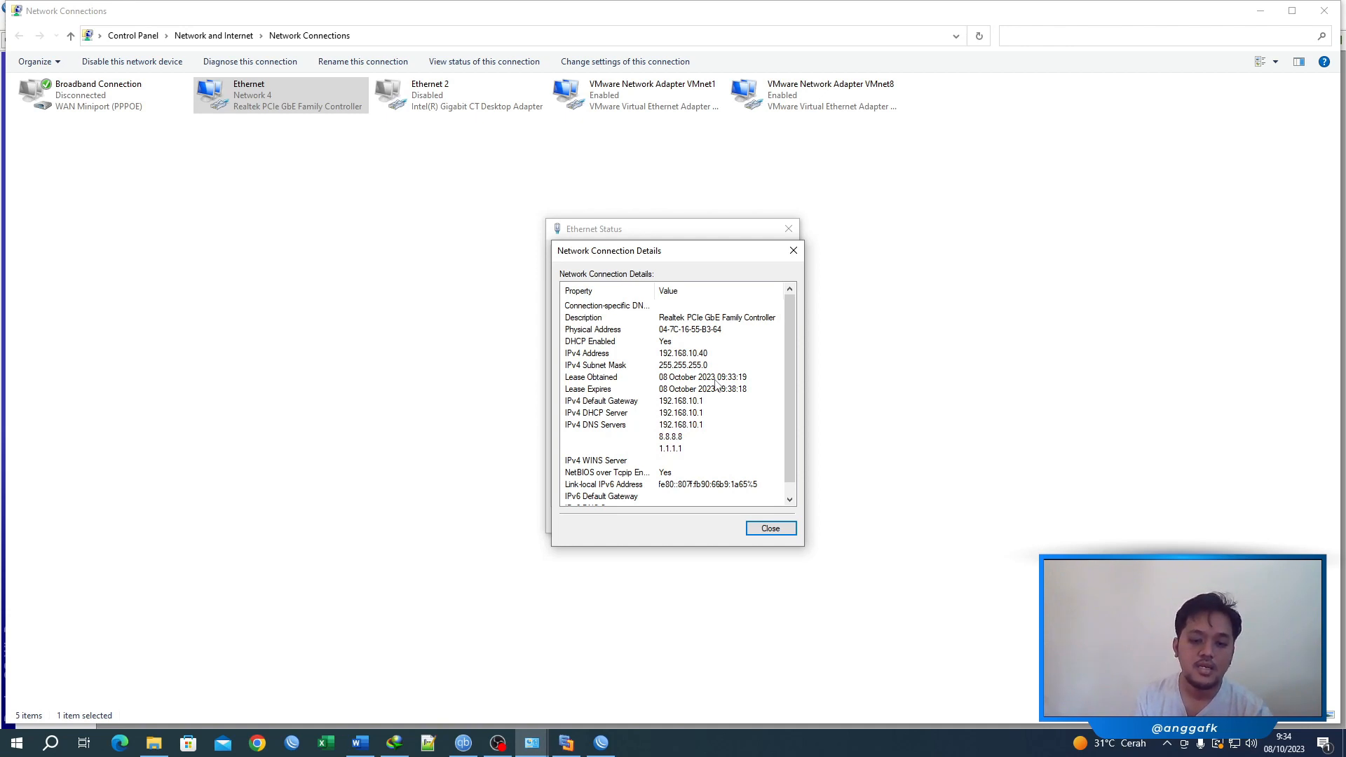
{"action": "left_click", "coordinate": [716, 381]}
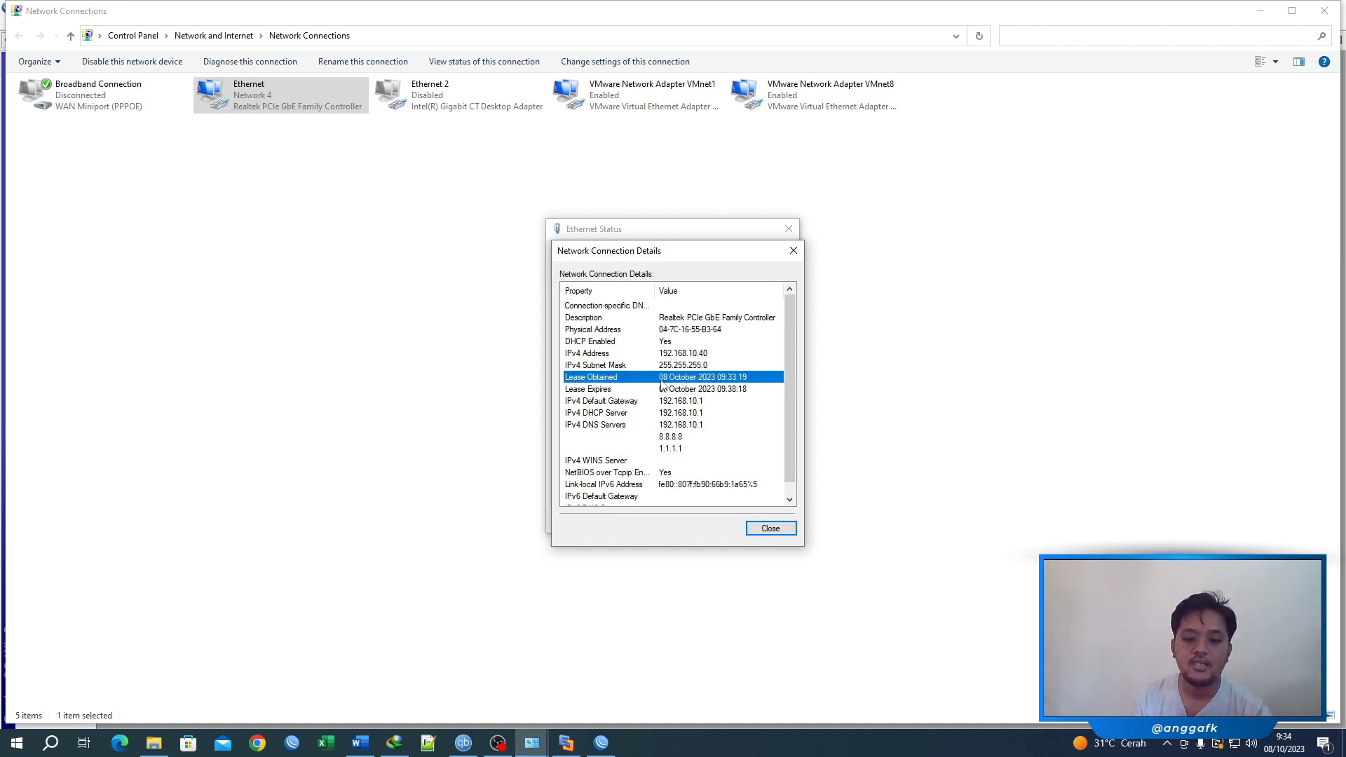
{"action": "left_click", "coordinate": [747, 391]}
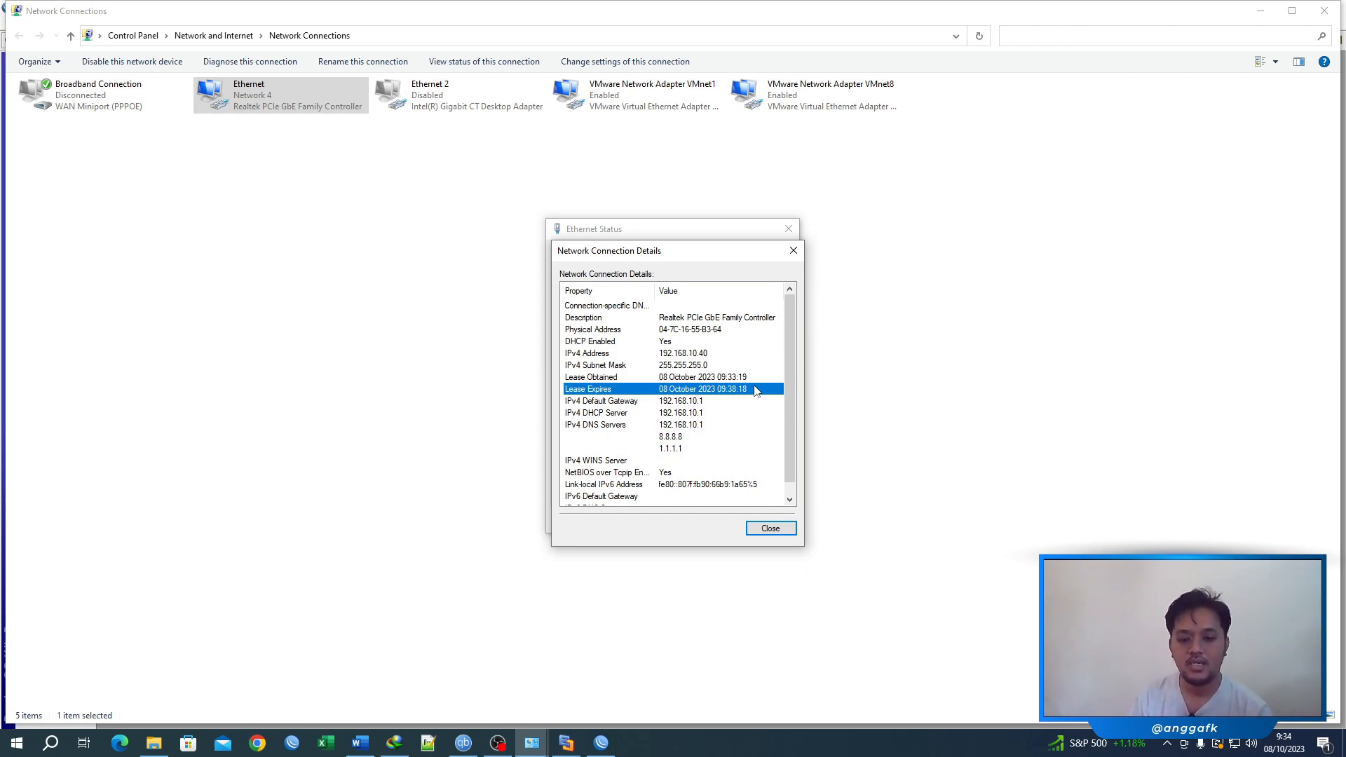
{"action": "left_click", "coordinate": [725, 355]}
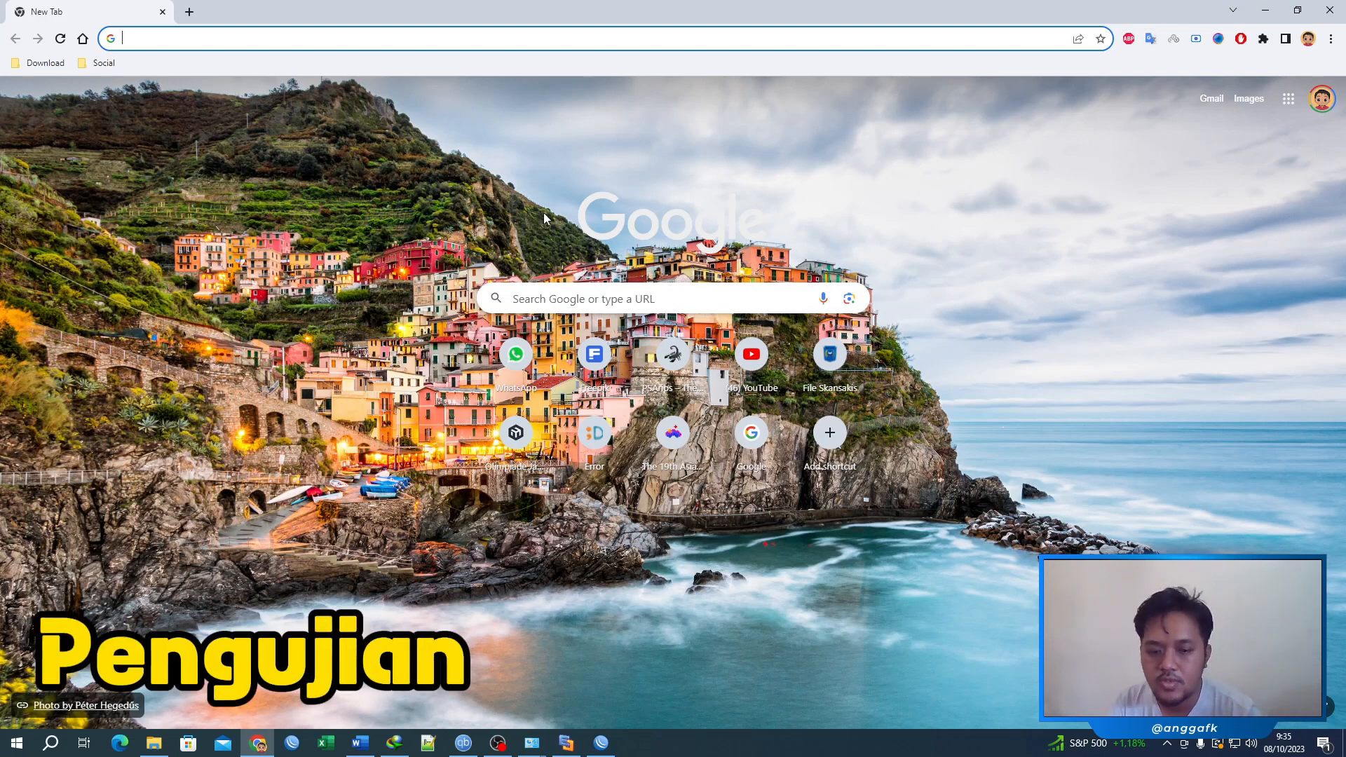
Step: Test internet access by loading Google in Chrome and pinging google.com from Command Prompt
{"action": "left_click", "coordinate": [751, 435]}
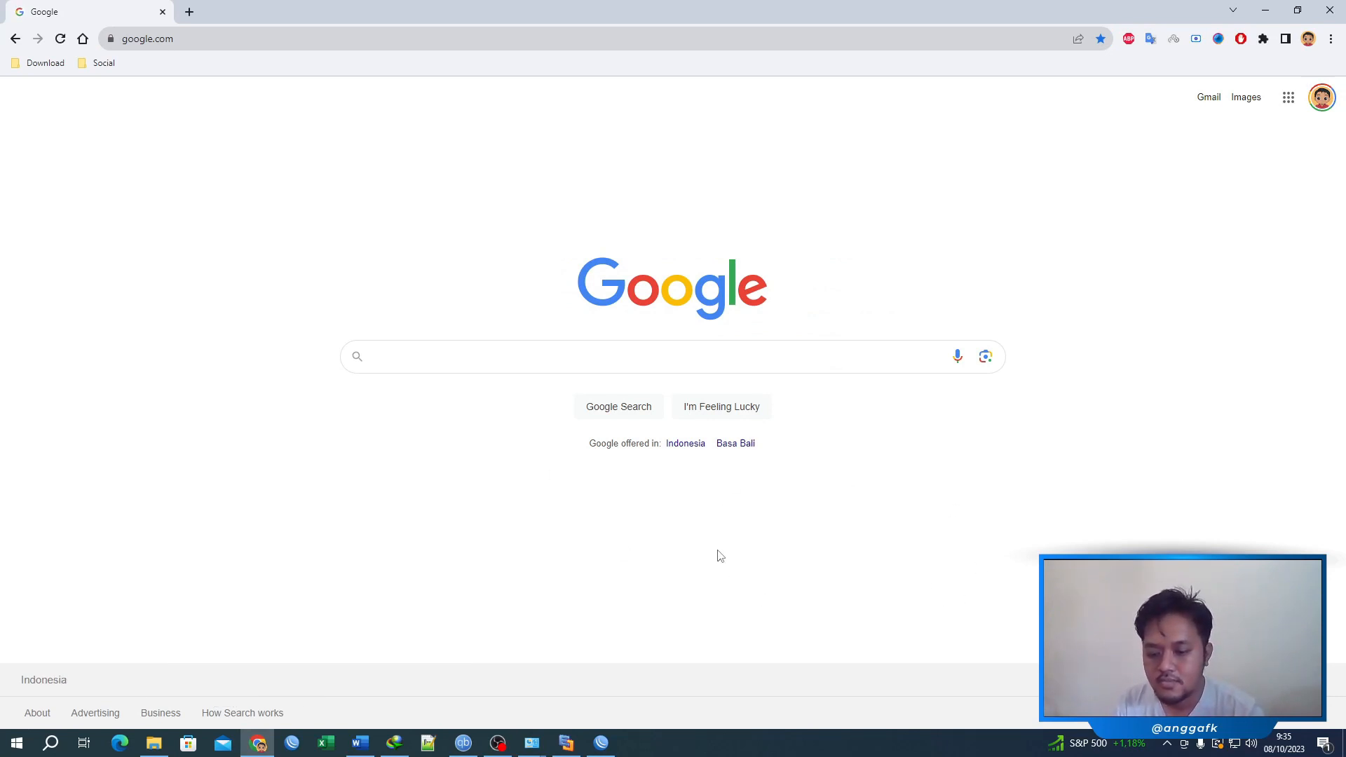
{"action": "left_click", "coordinate": [17, 744]}
{"action": "type", "text": "c"}
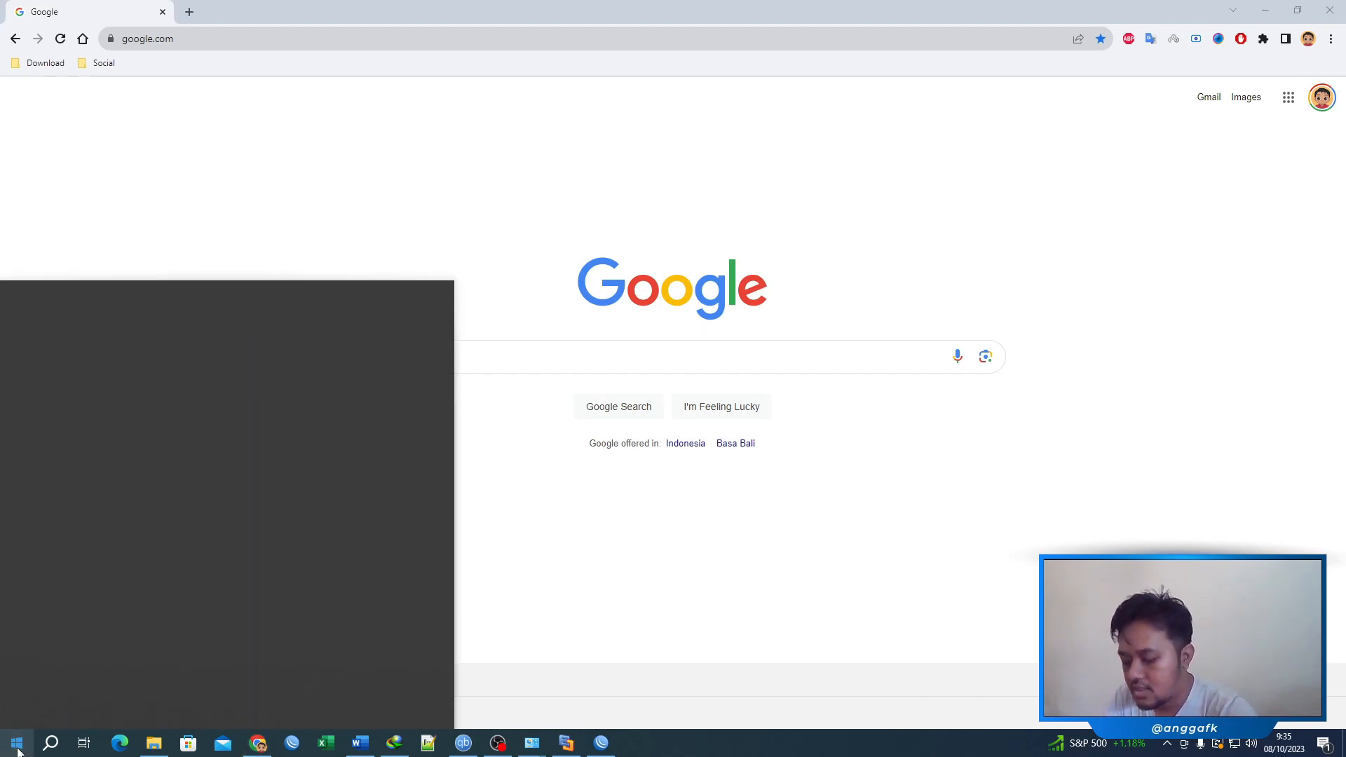
{"action": "type", "text": "md"}
{"action": "key", "text": "Return"}
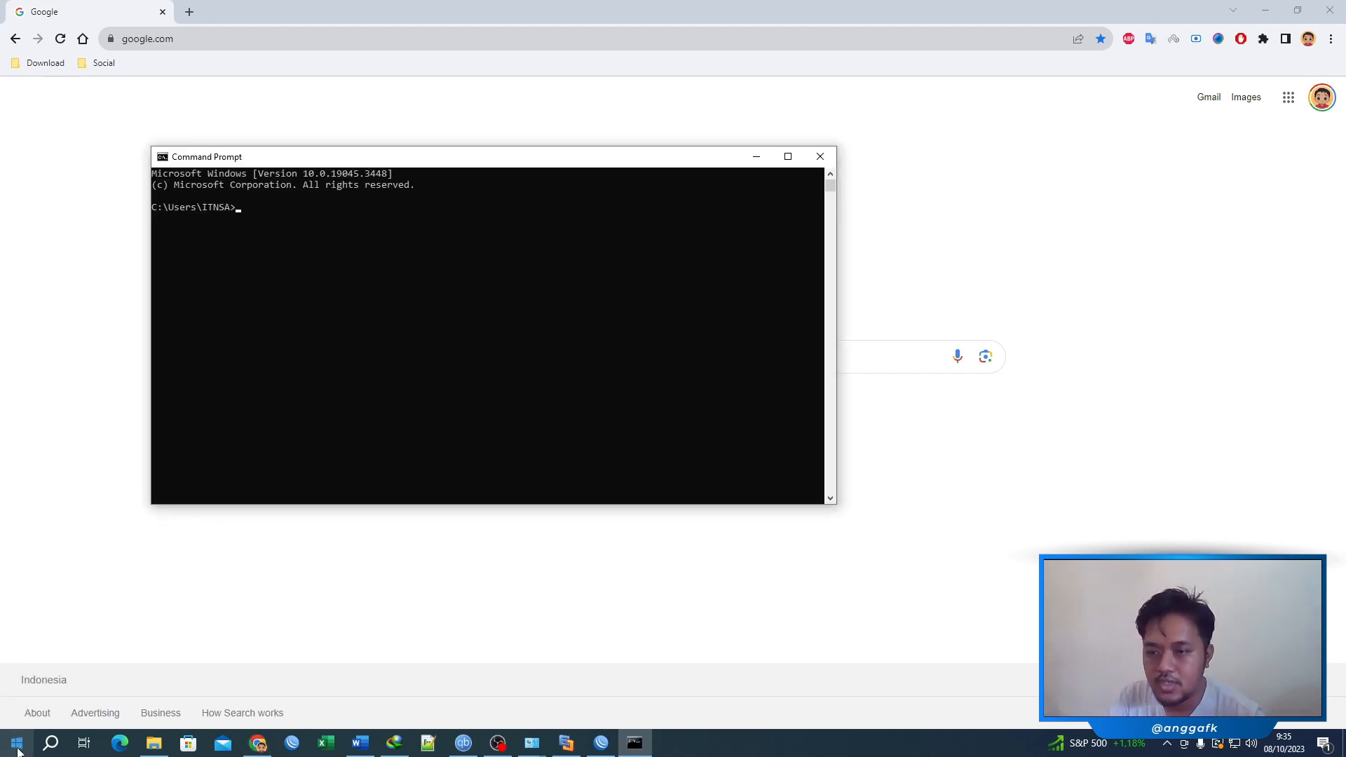
{"action": "type", "text": "ping google.com"}
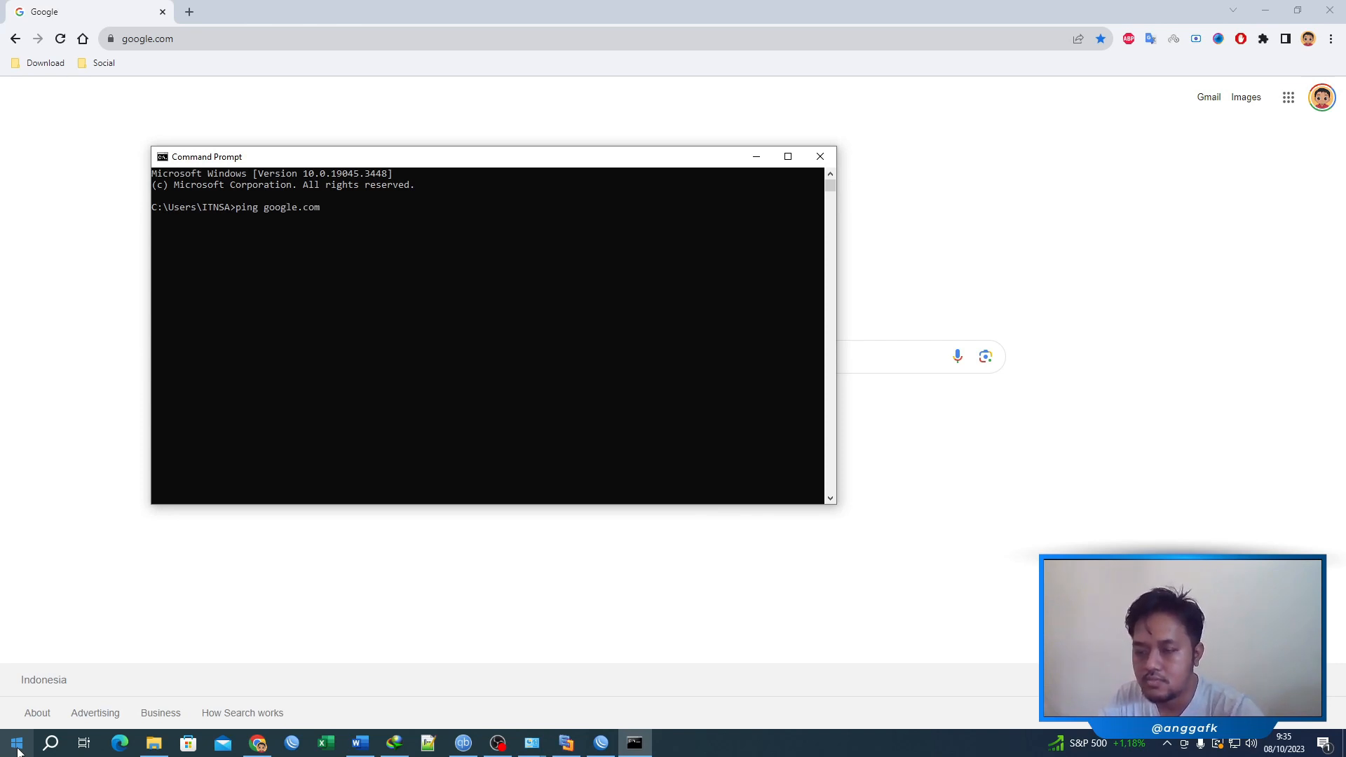
{"action": "key", "text": "Return"}
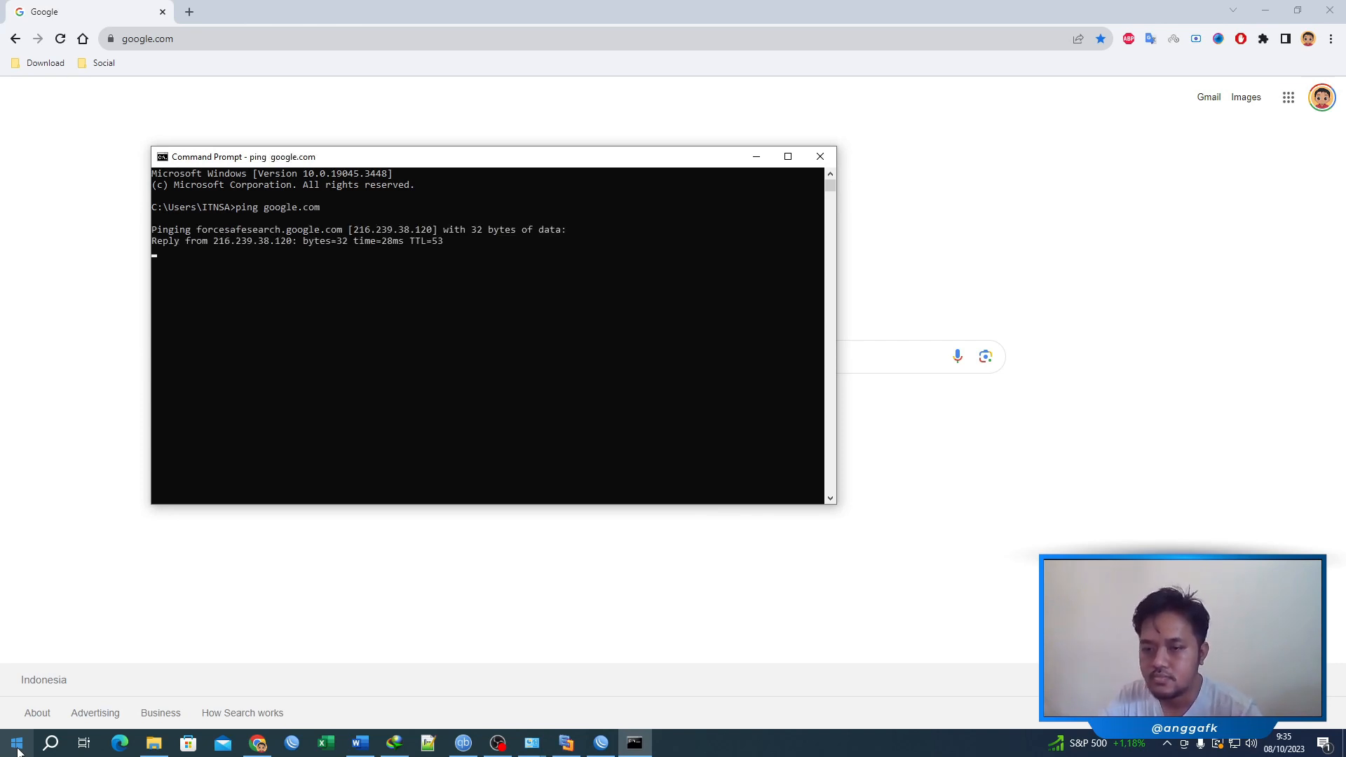